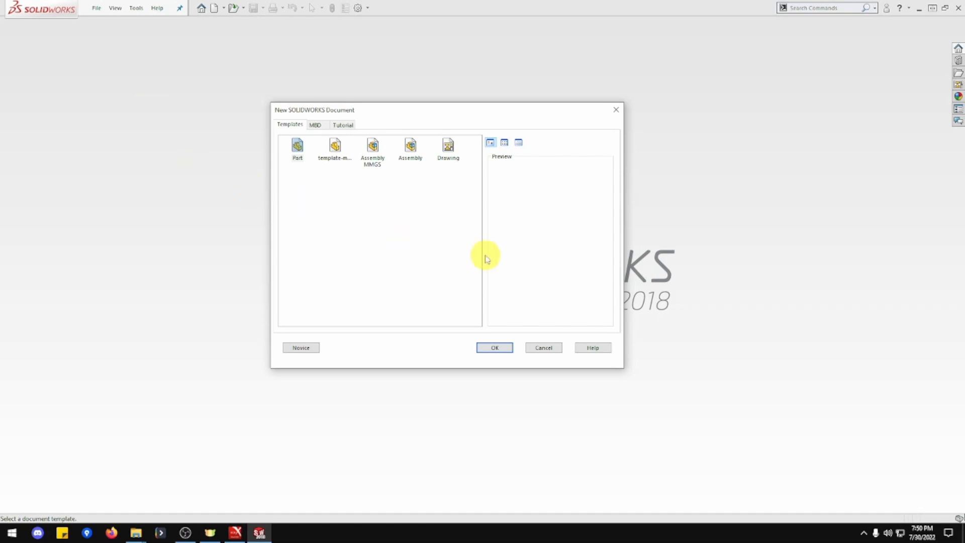
# - Create a new part document from the custom part template beside the standard Part template
pyautogui.click(333, 153)
pyautogui.doubleClick(334, 153)
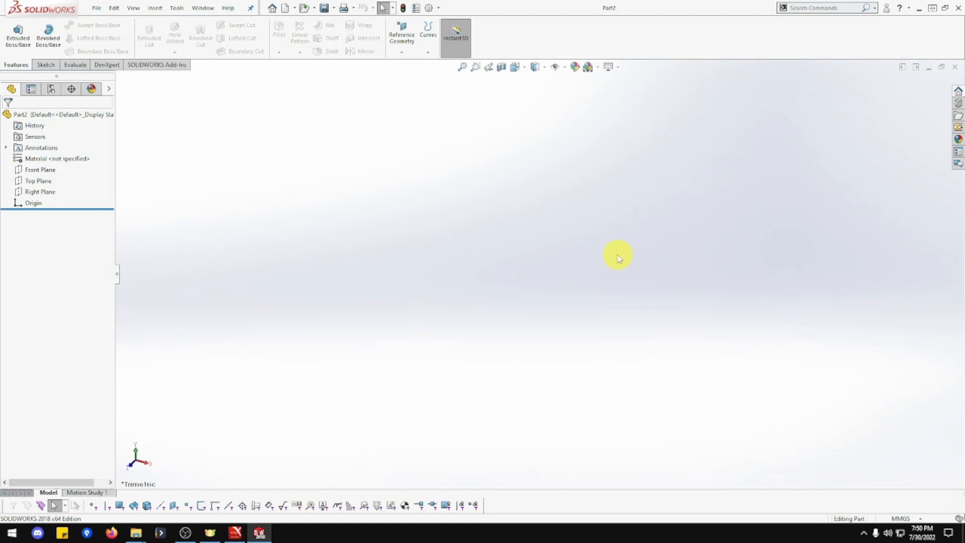
pyautogui.click(415, 220)
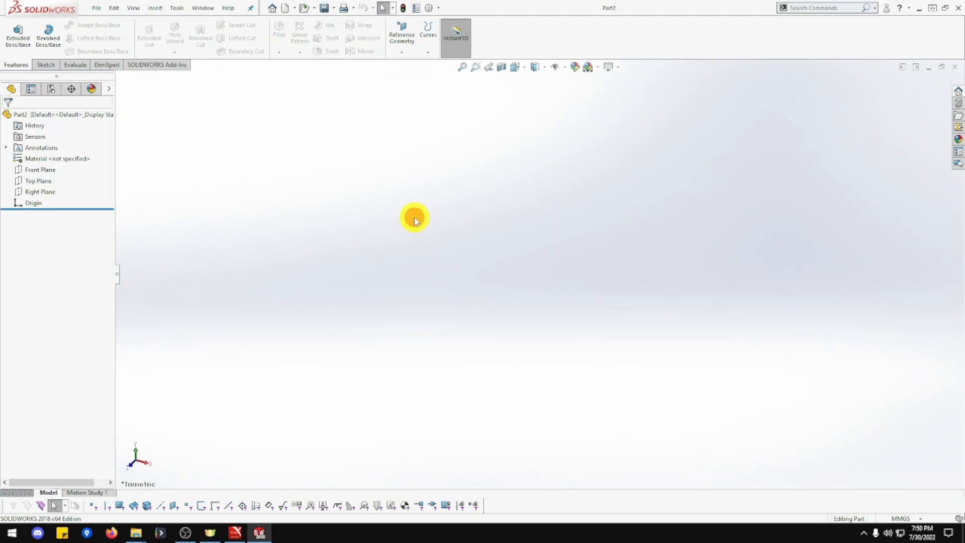
pyautogui.click(338, 204)
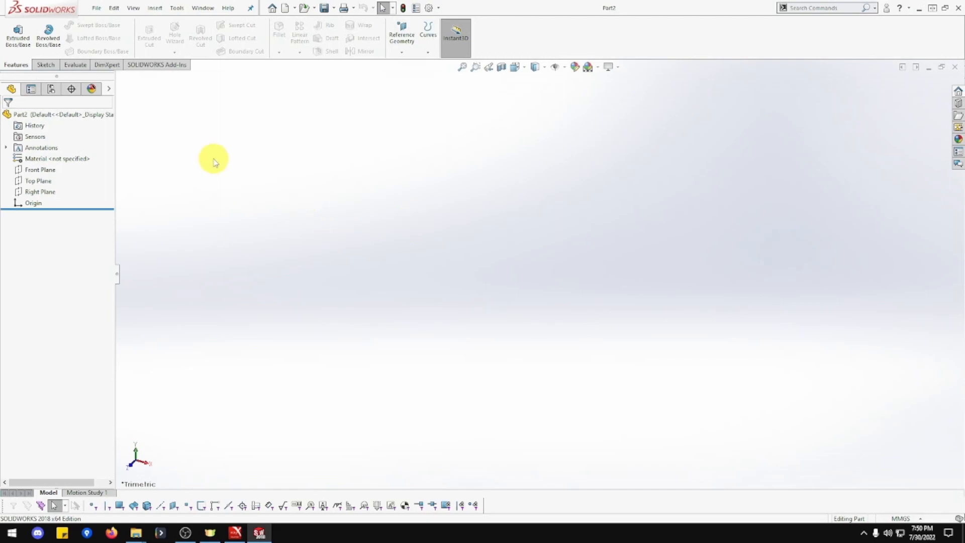
# - Save the new part in the YT Series 001 folder under the name "1-36B - 1"
pyautogui.hotkey('ctrl', 's')
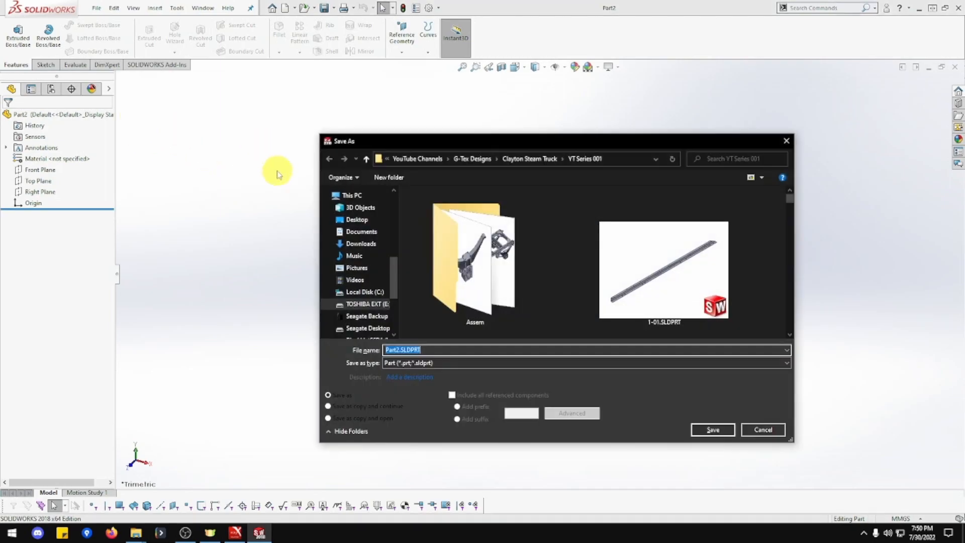
pyautogui.write('Pa')
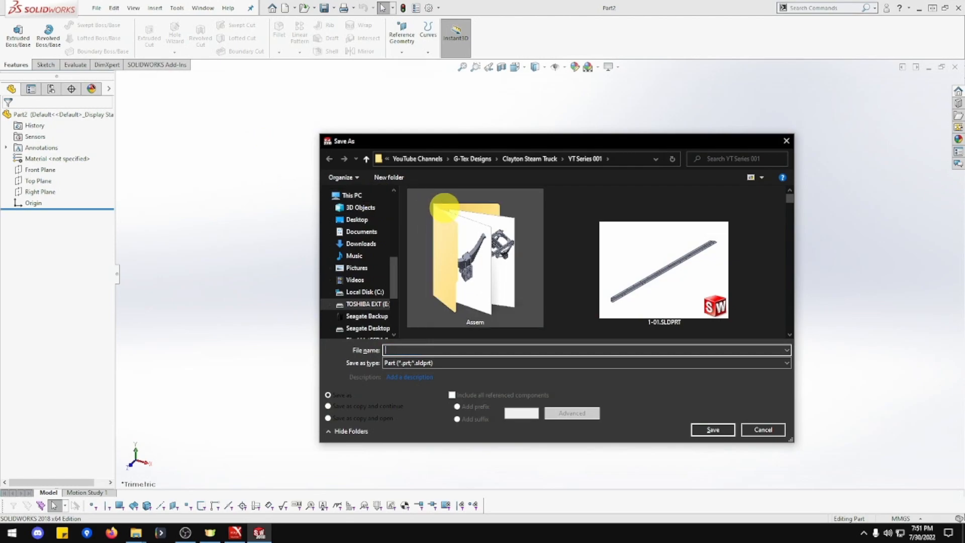
pyautogui.write('1-36')
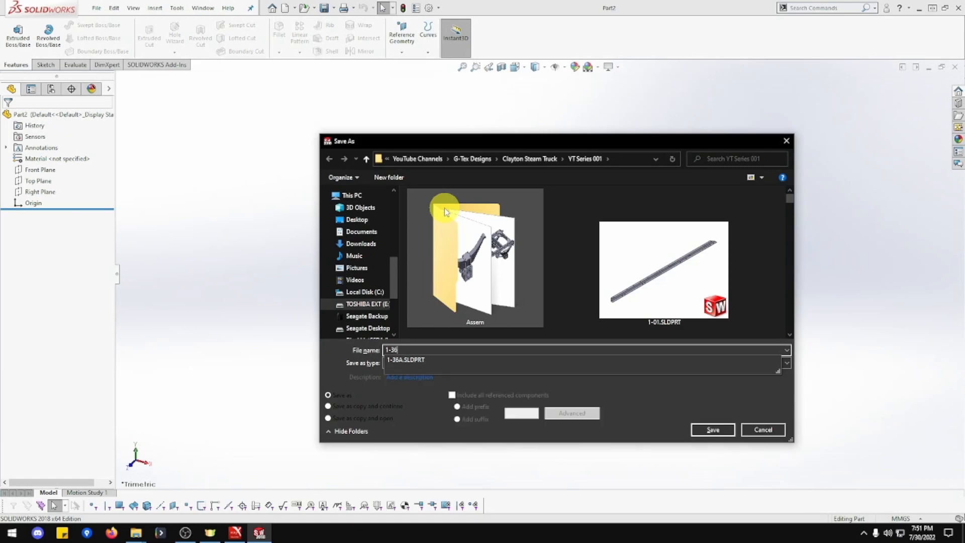
pyautogui.write('B - 1')
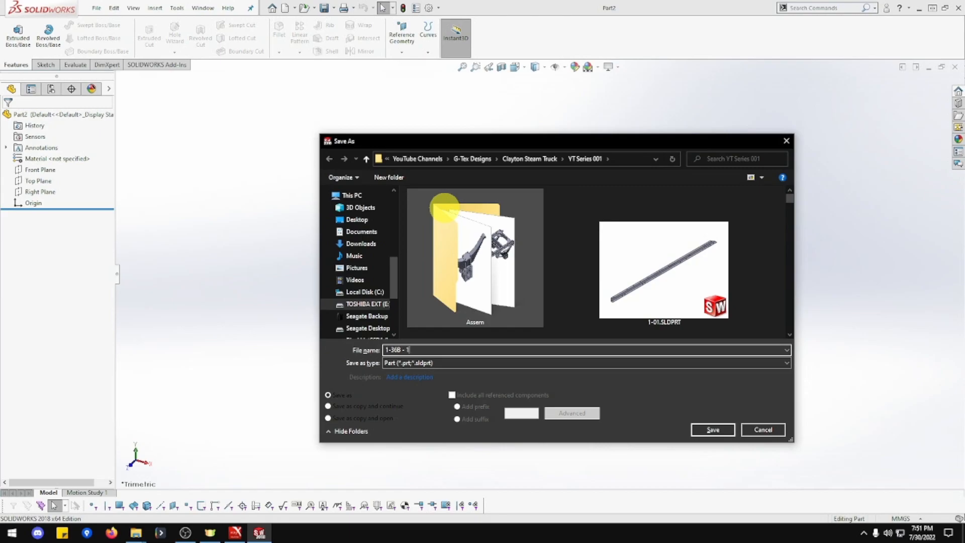
pyautogui.press('Return')
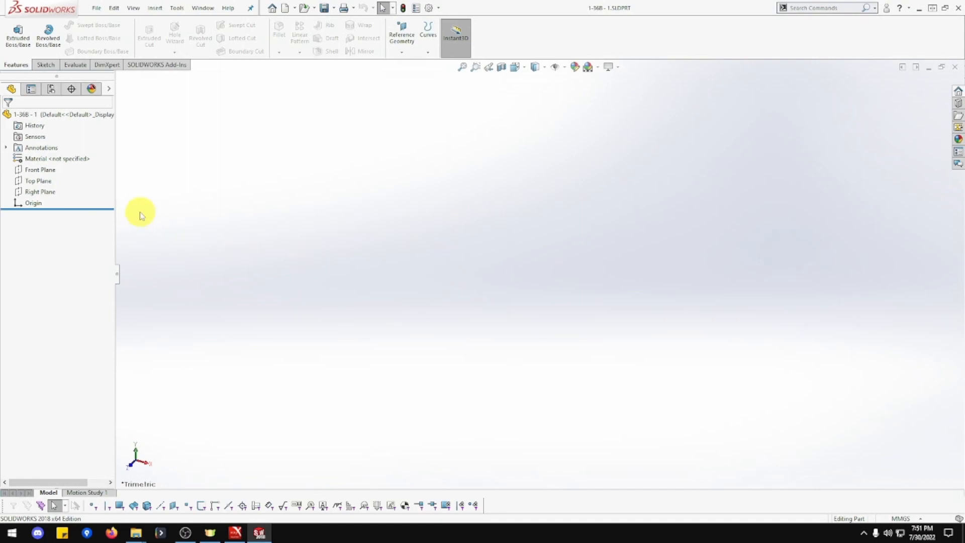
# - Start a sketch on the Front Plane and draw a circle about 122 mm in diameter centred on the origin
pyautogui.click(47, 175)
pyautogui.rightClick(47, 176)
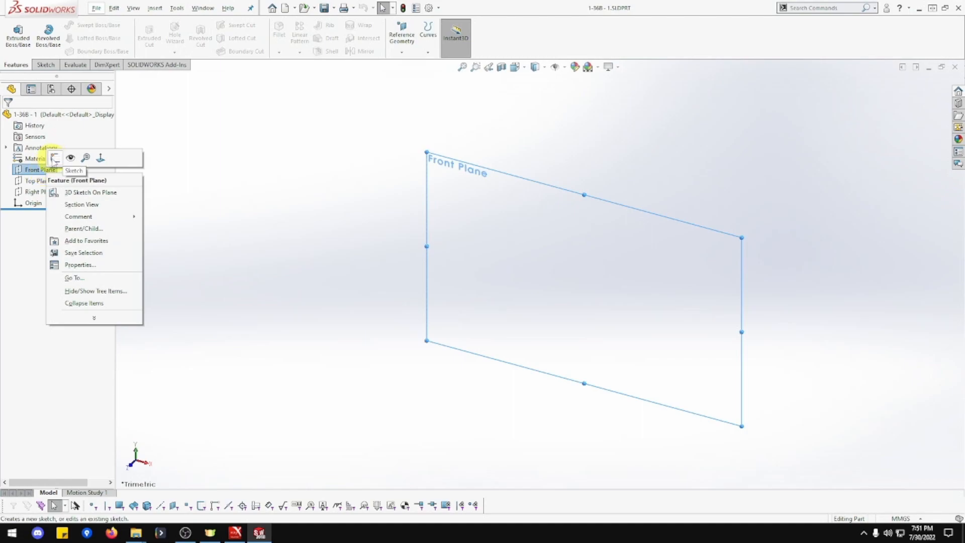
pyautogui.click(55, 160)
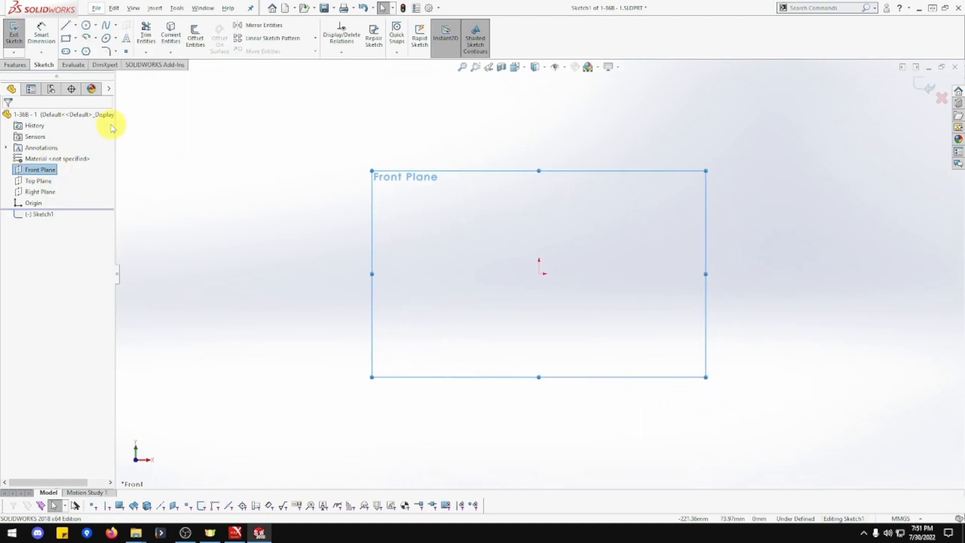
pyautogui.click(86, 25)
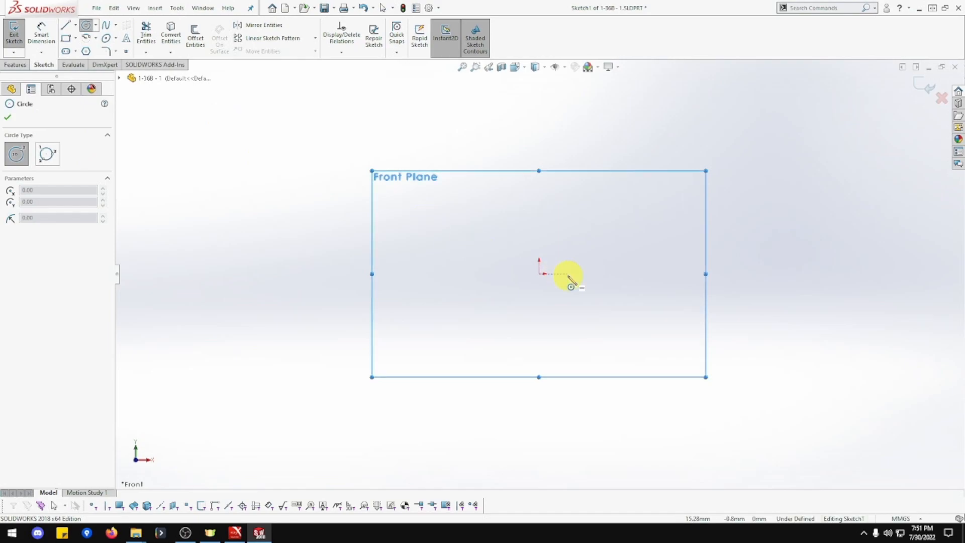
pyautogui.moveTo(538, 274); pyautogui.dragTo(638, 336)
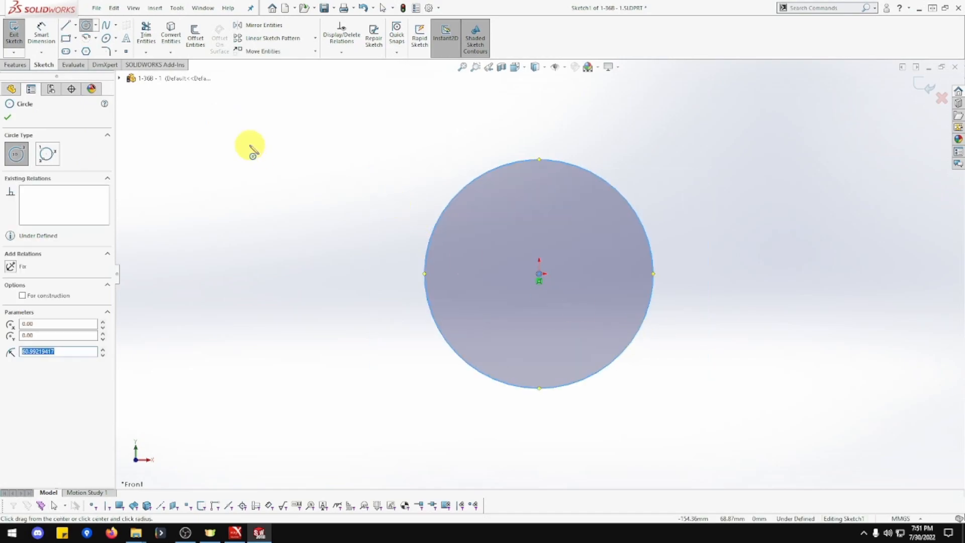
# - Dimension the circle's diameter and set it to 35 mm
pyautogui.click(51, 39)
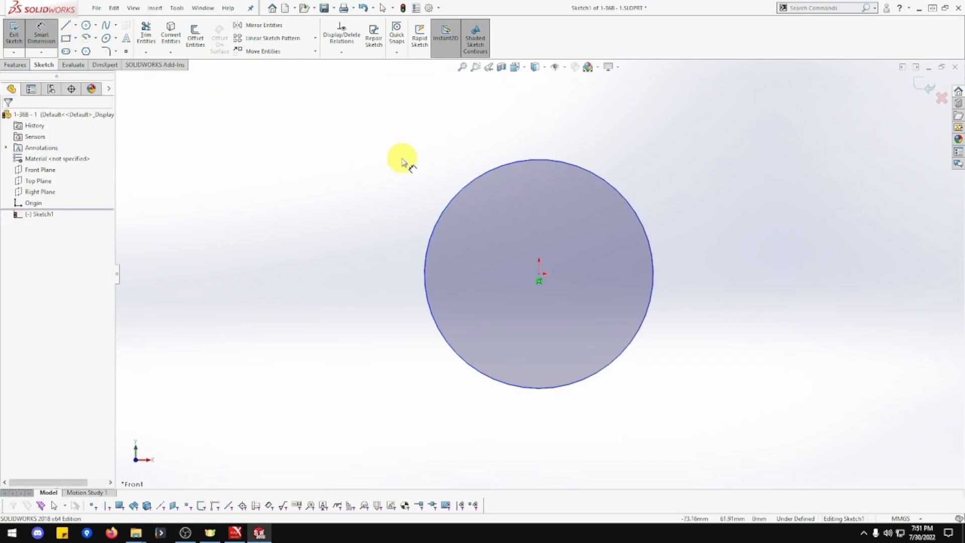
pyautogui.click(474, 181)
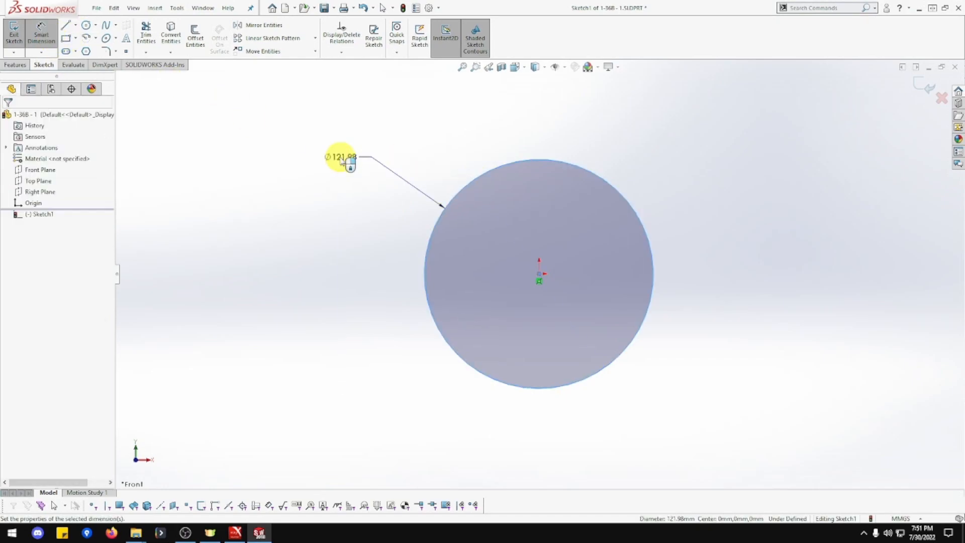
pyautogui.click(341, 160)
pyautogui.write('35')
pyautogui.press('Return')
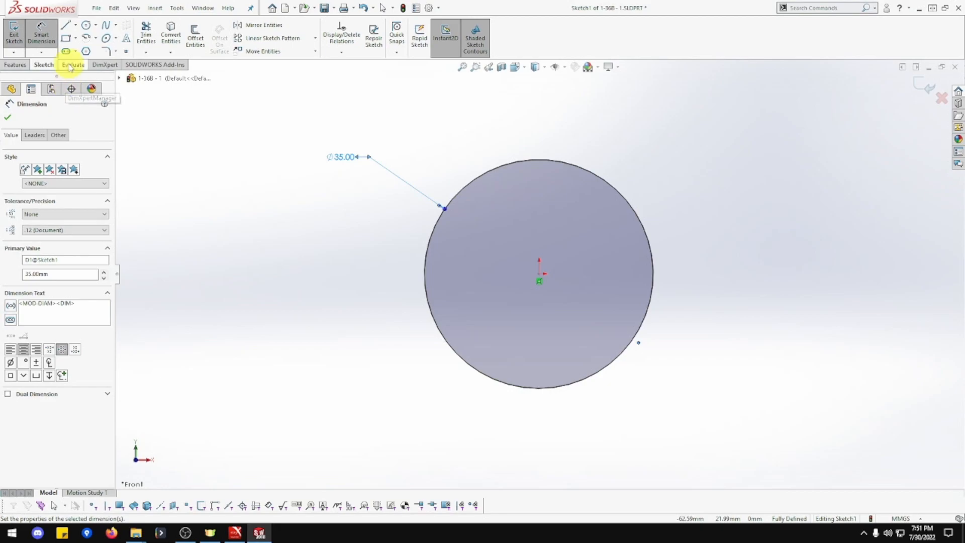
# - Extrude the circle as a boss 25 mm deep with the Mid Plane end condition
pyautogui.click(15, 63)
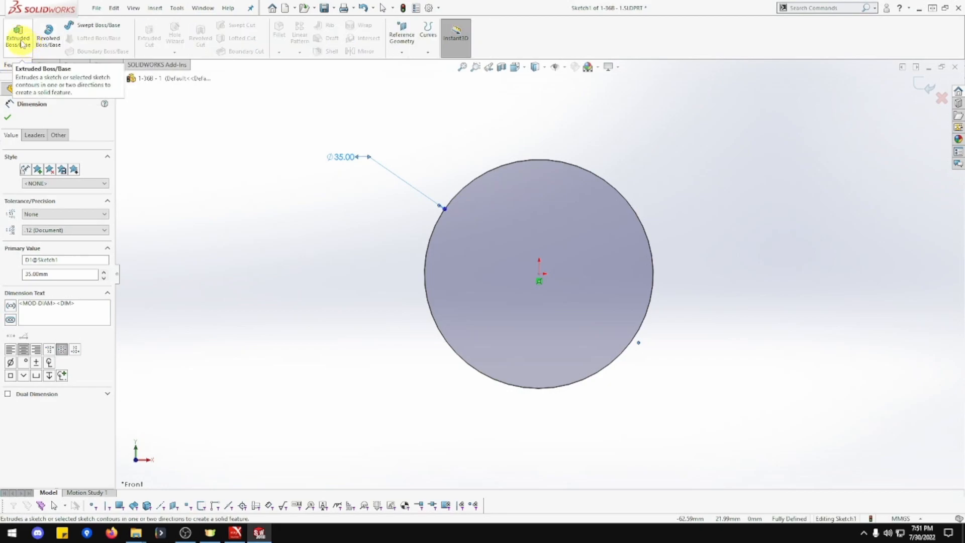
pyautogui.click(20, 40)
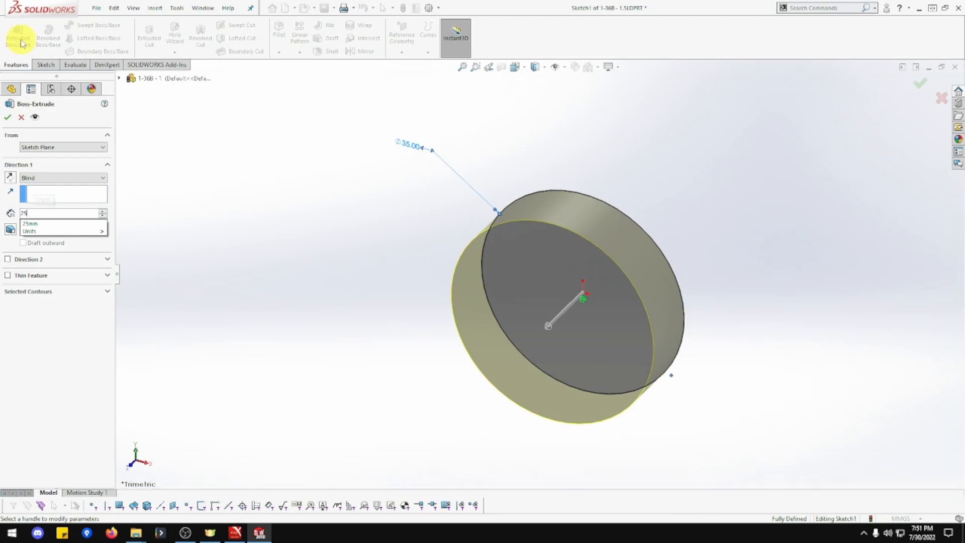
pyautogui.click(50, 178)
pyautogui.click(51, 193)
pyautogui.click(54, 178)
pyautogui.click(62, 220)
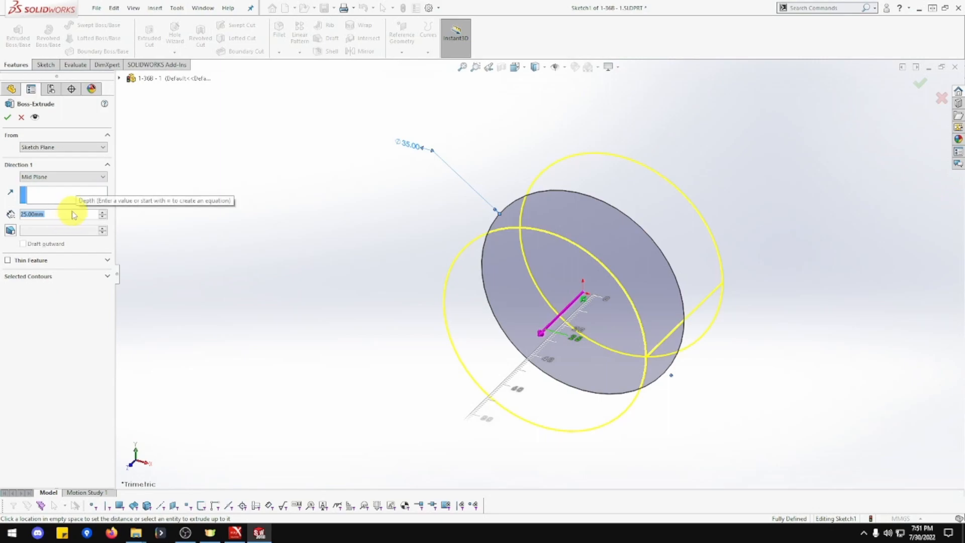
pyautogui.click(8, 117)
pyautogui.click(384, 204)
pyautogui.moveTo(386, 203); pyautogui.dragTo(377, 170, button='middle')
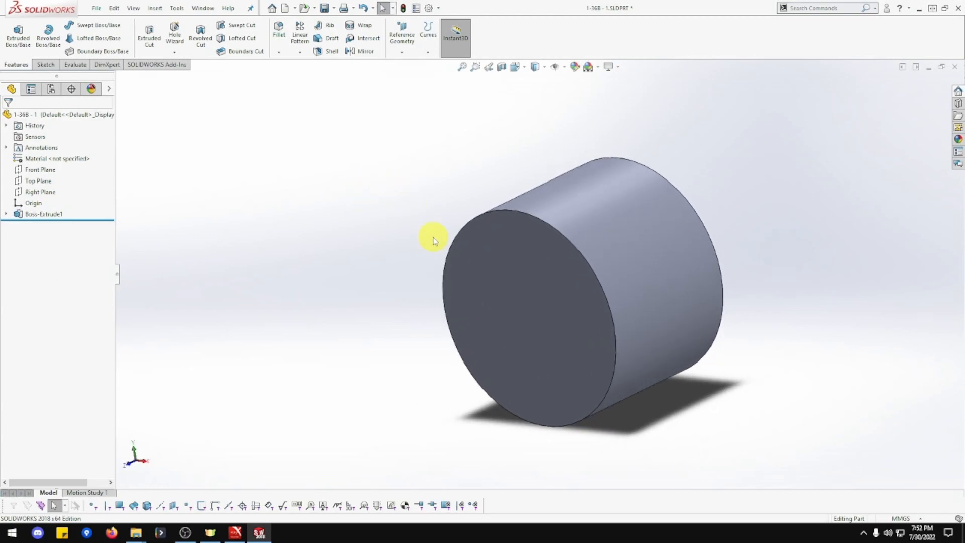
pyautogui.rightClick(533, 304)
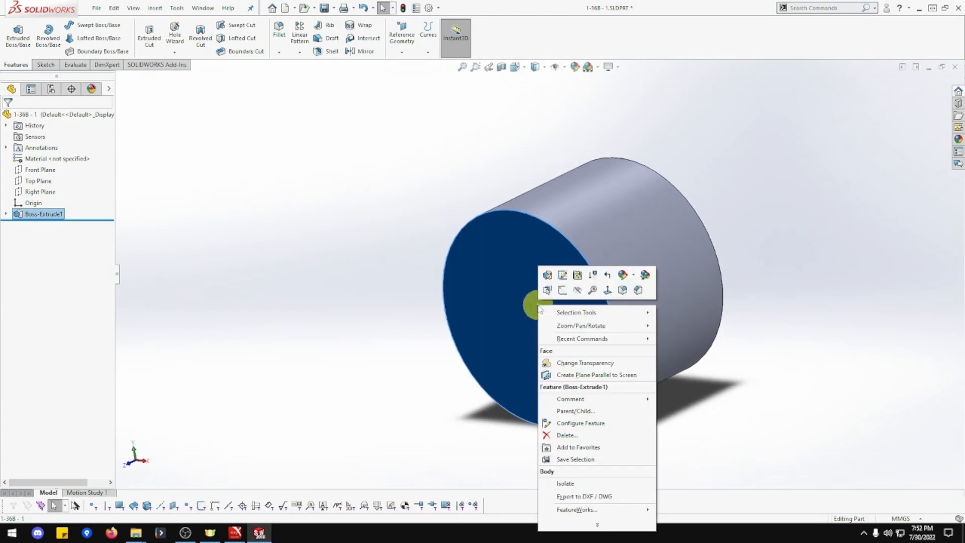
pyautogui.click(608, 290)
pyautogui.rightClick(556, 271)
pyautogui.click(569, 255)
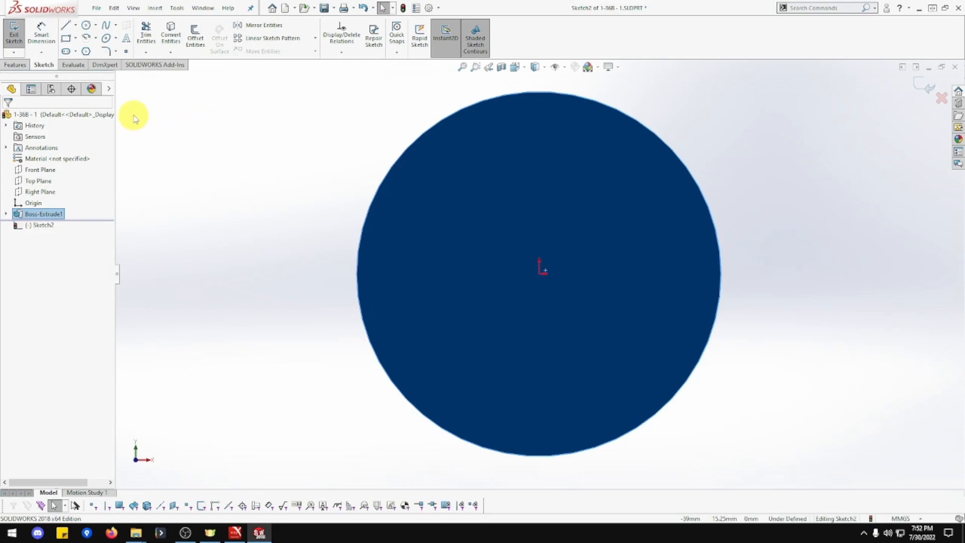
pyautogui.click(262, 151)
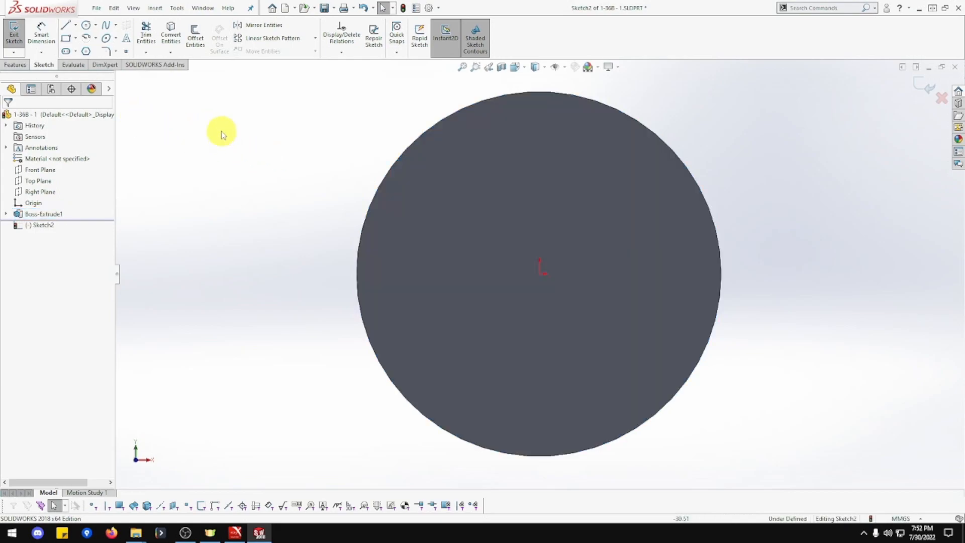
pyautogui.click(14, 35)
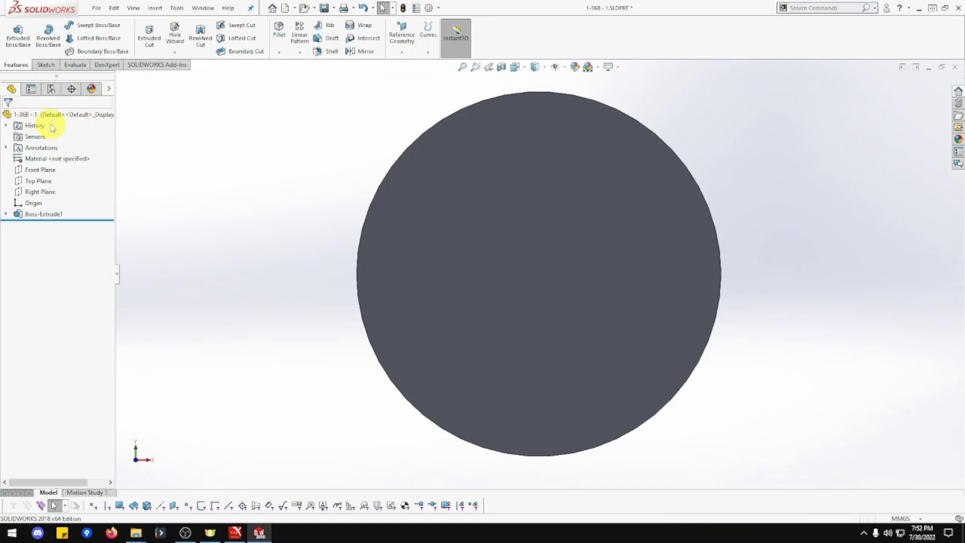
# - Start a Hole Wizard tap drill hole in the ANSI Metric standard and choose size M24x3.0
pyautogui.click(174, 52)
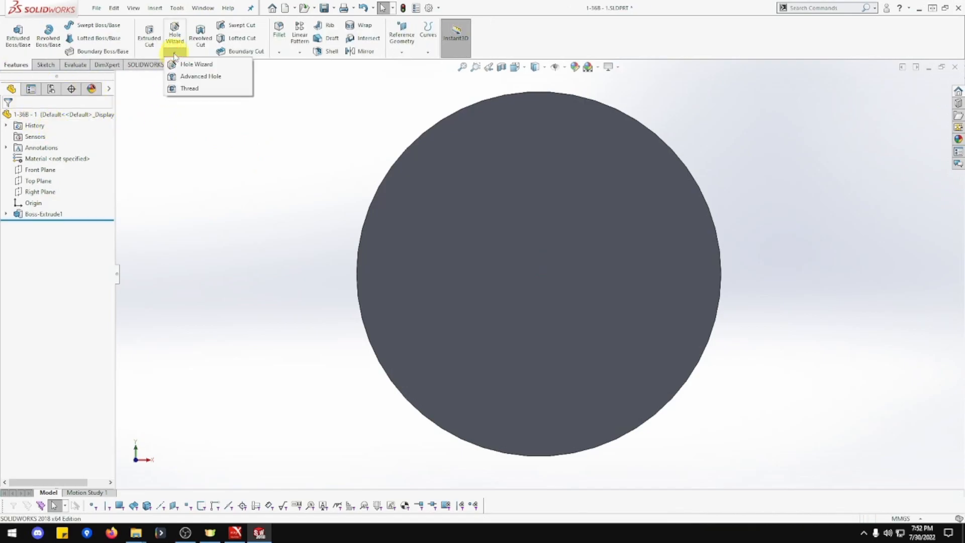
pyautogui.click(187, 65)
pyautogui.click(61, 368)
pyautogui.scroll(-10, 55, 410)
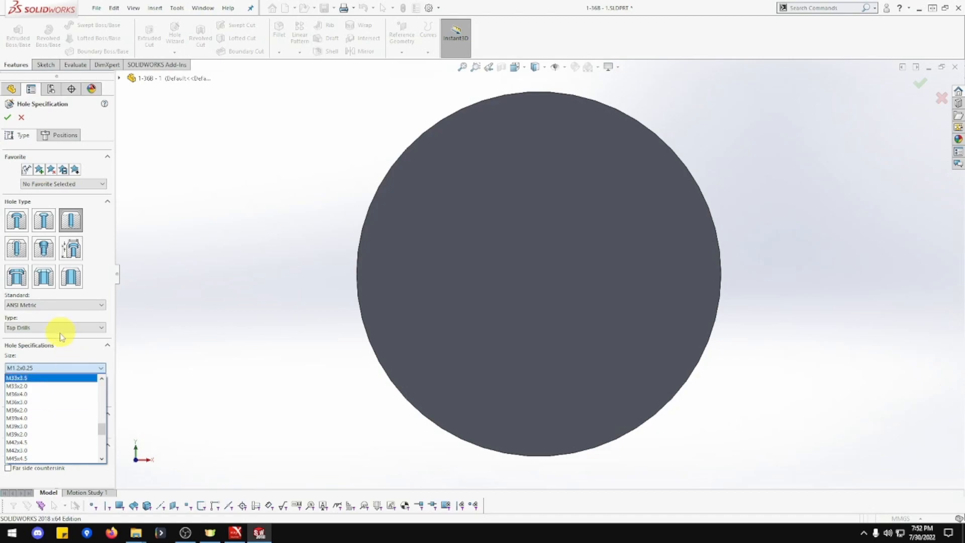
pyautogui.scroll(2, 53, 402)
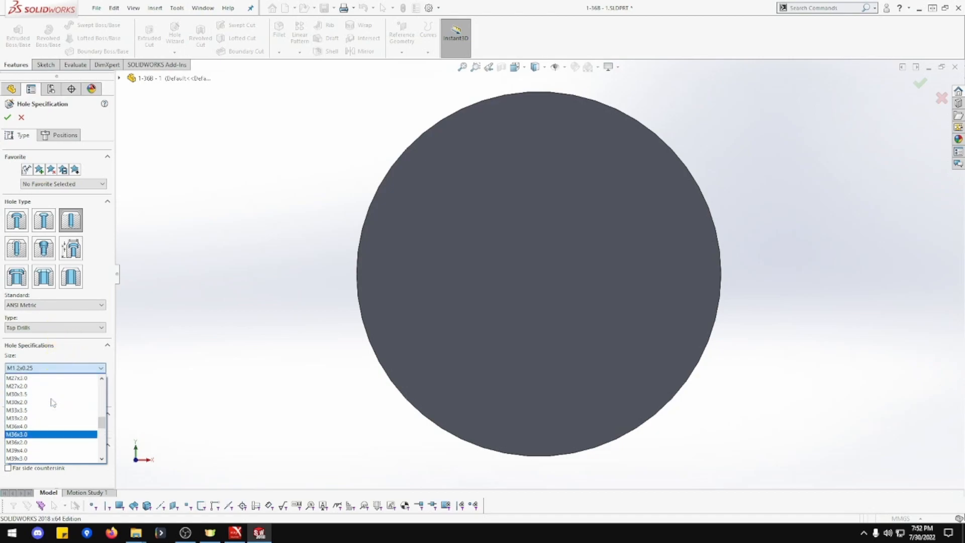
pyautogui.scroll(1, 52, 402)
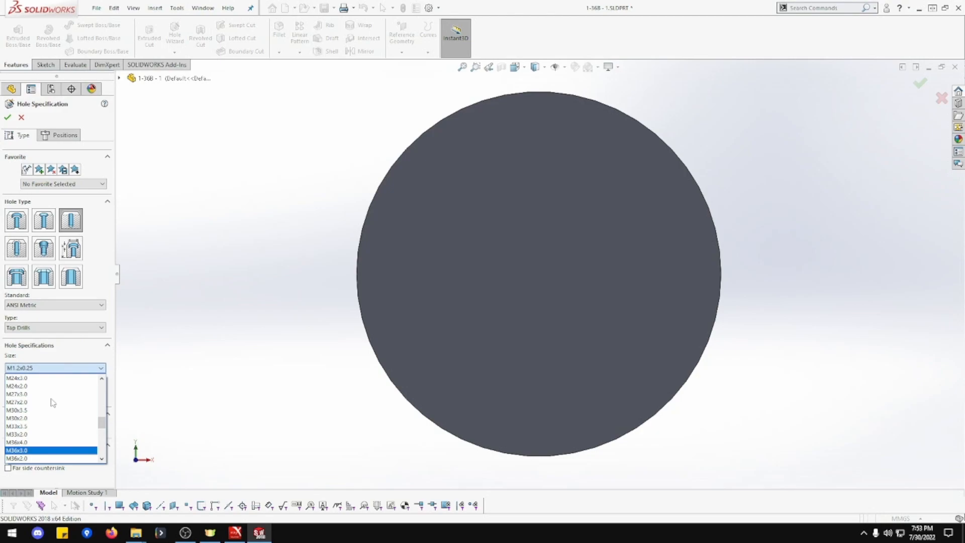
pyautogui.scroll(1, 52, 402)
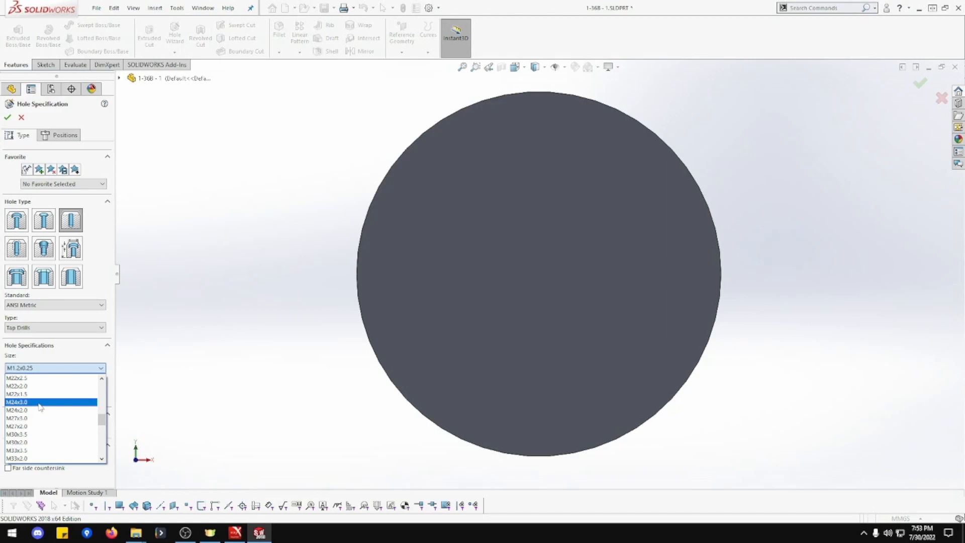
pyautogui.click(31, 402)
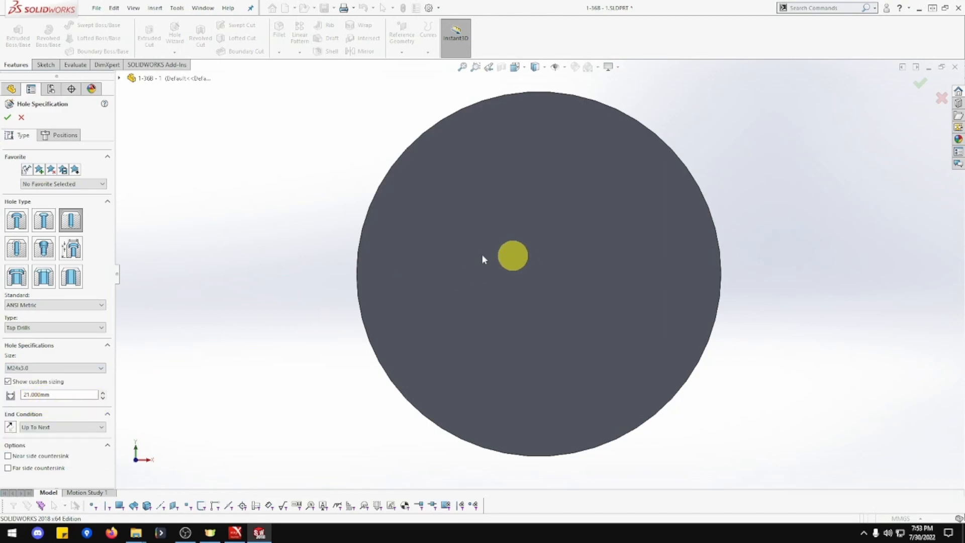
# - Place the hole on the cylinder's front face, centred on the origin, and create it
pyautogui.click(72, 135)
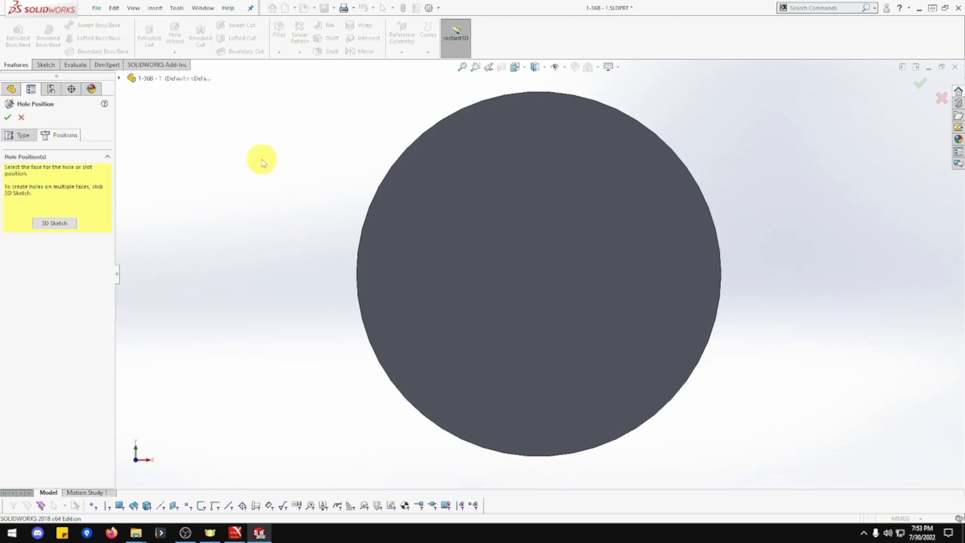
pyautogui.click(533, 257)
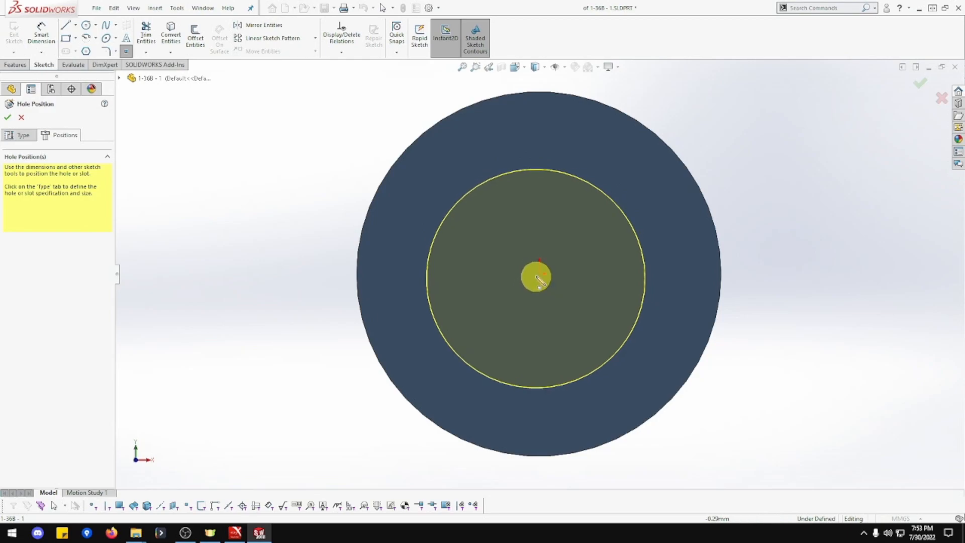
pyautogui.click(539, 274)
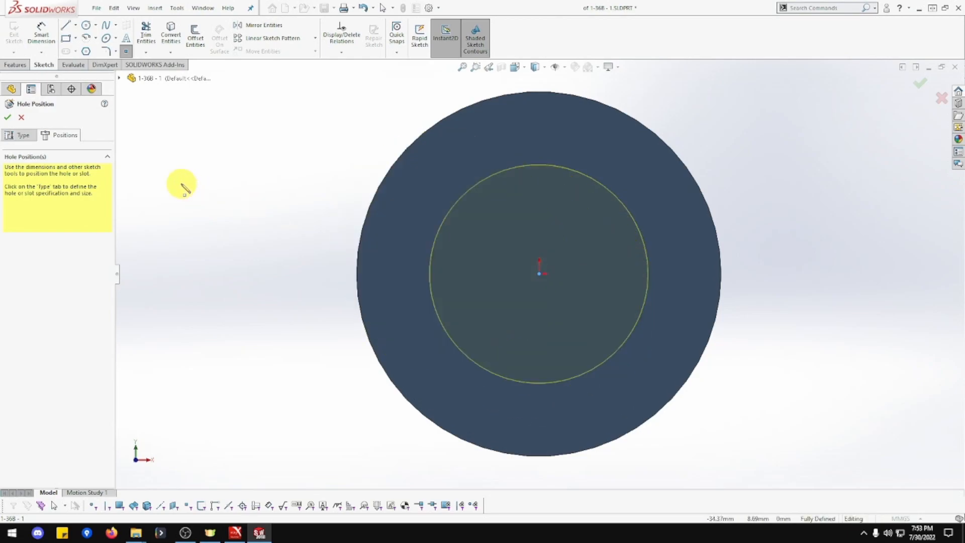
pyautogui.rightClick(226, 174)
pyautogui.click(7, 117)
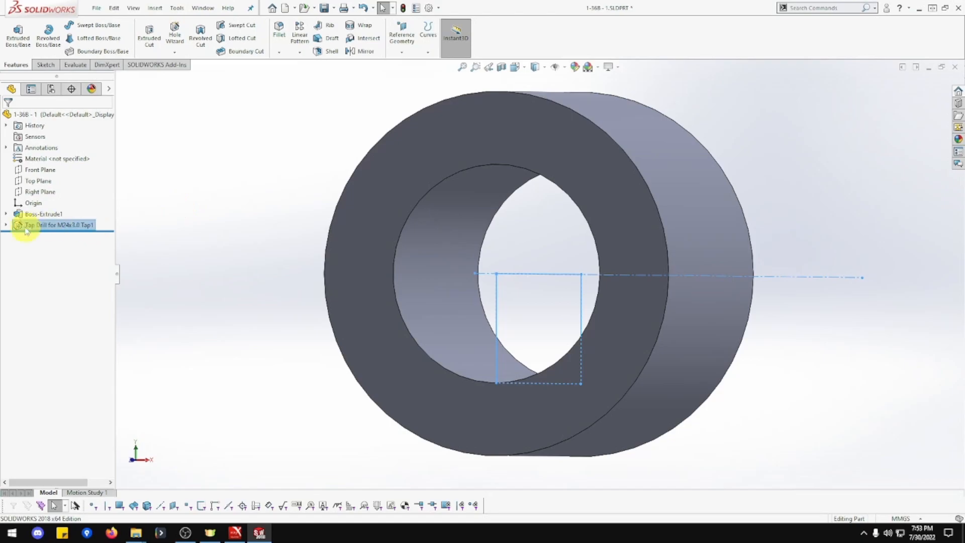
# - Edit the M24x3.0 tap drill hole, changing its end condition to Blind with a depth of 19 mm
pyautogui.click(6, 225)
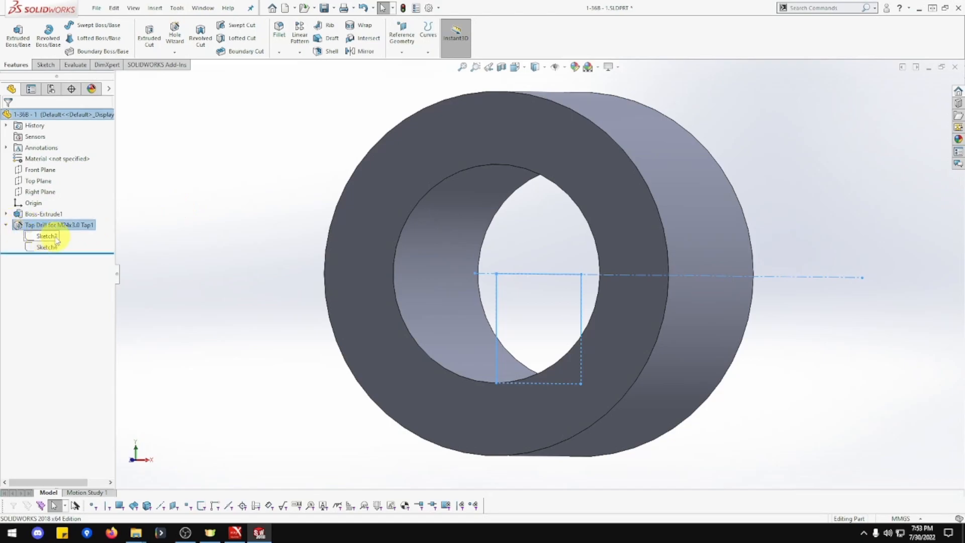
pyautogui.rightClick(47, 225)
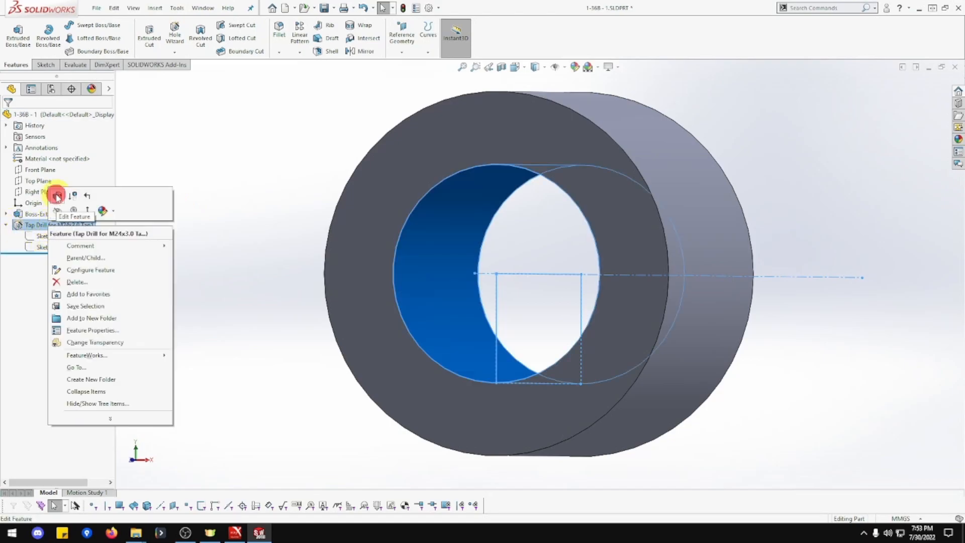
pyautogui.click(57, 196)
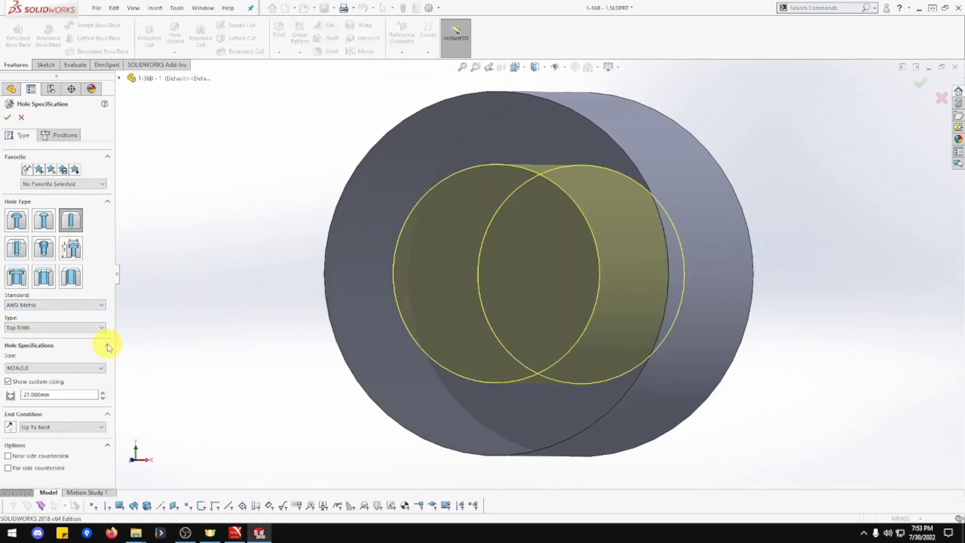
pyautogui.click(92, 426)
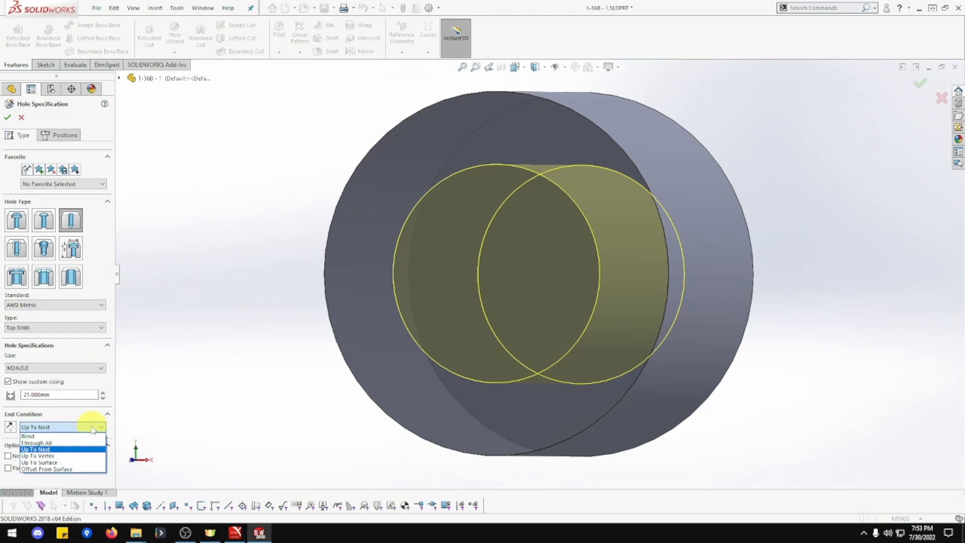
pyautogui.click(30, 436)
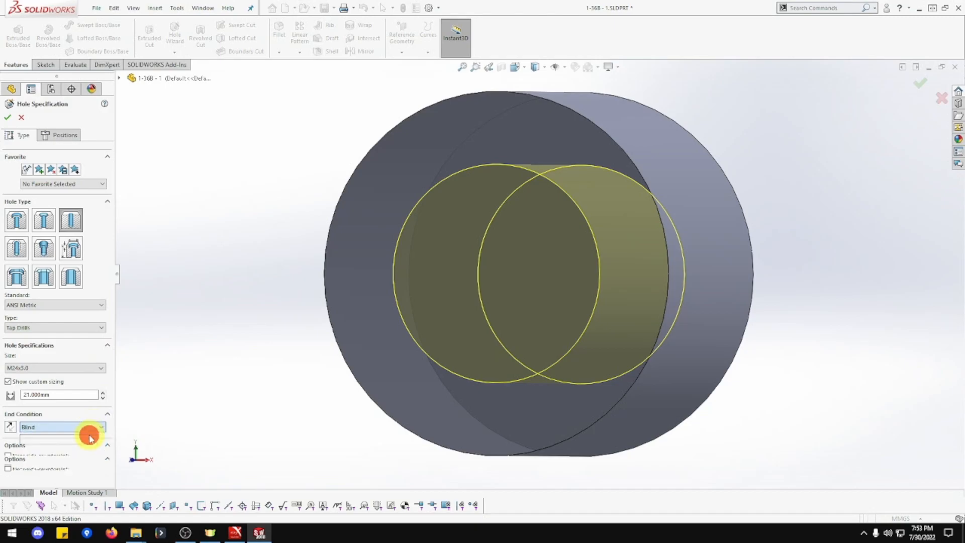
pyautogui.doubleClick(73, 440)
pyautogui.write('29')
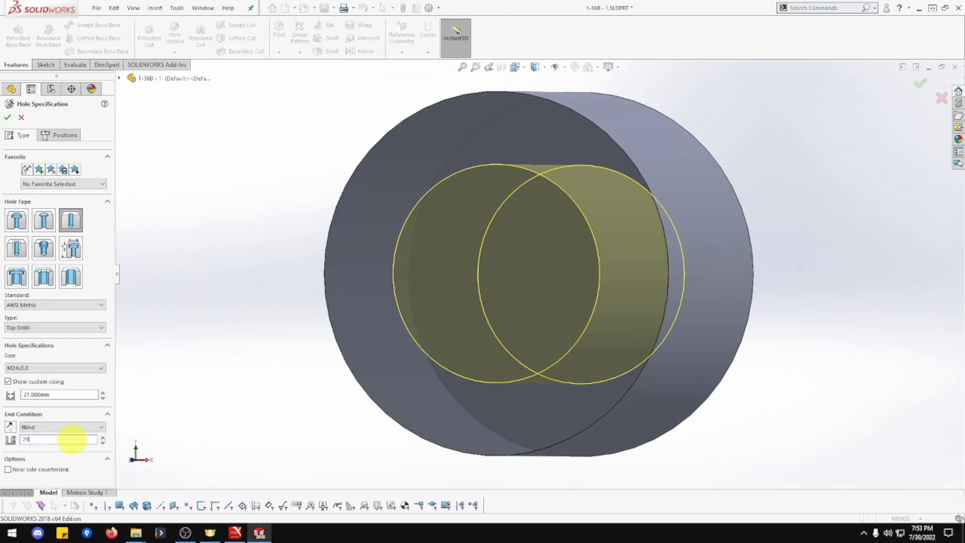
pyautogui.press('Return')
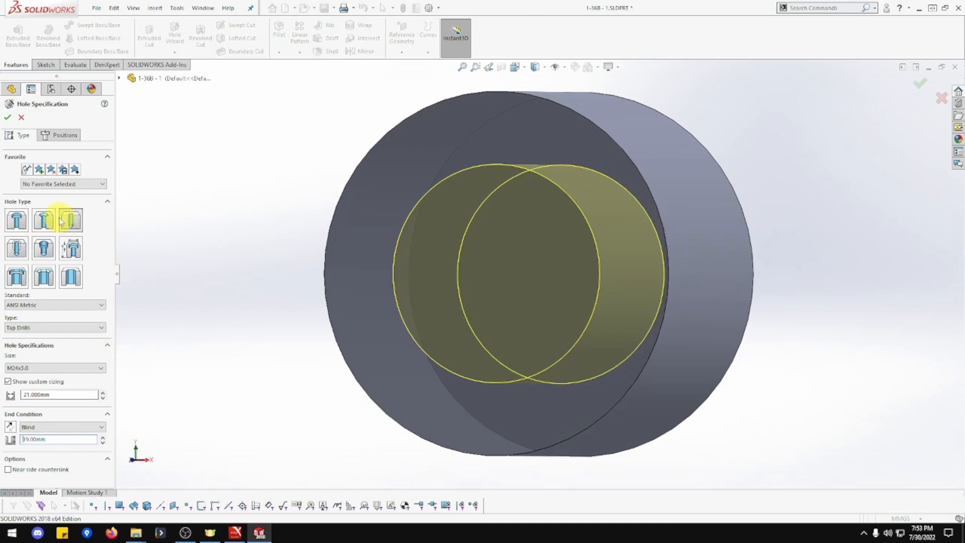
pyautogui.click(8, 117)
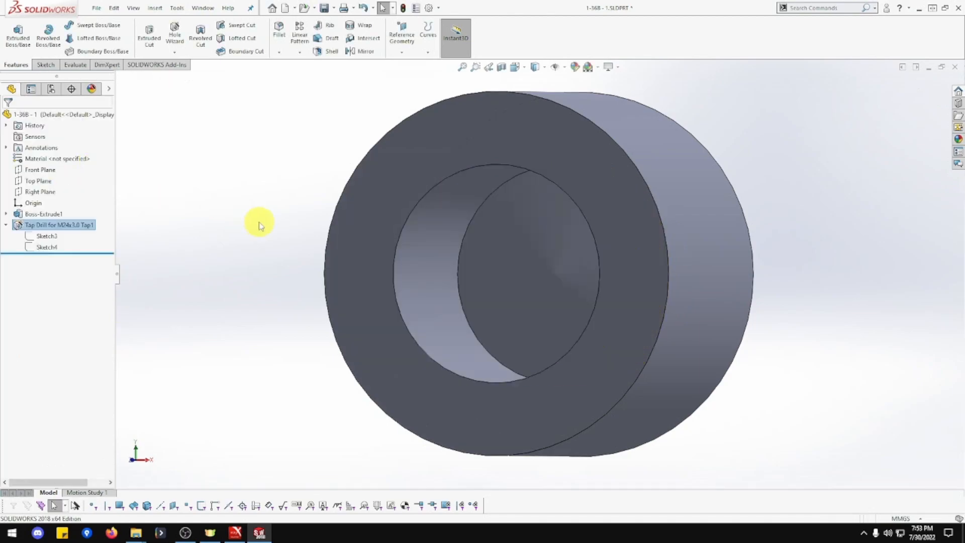
# - Start a Thread feature on the hole's front circular edge and choose size M24x2.0 for the Metric Die type
pyautogui.moveTo(265, 216)
pyautogui.mouseDown(button='middle')
pyautogui.moveTo(282, 216)
pyautogui.moveTo(250, 185)
pyautogui.moveTo(161, 175)
pyautogui.moveTo(268, 217)
pyautogui.mouseUp(button='middle')
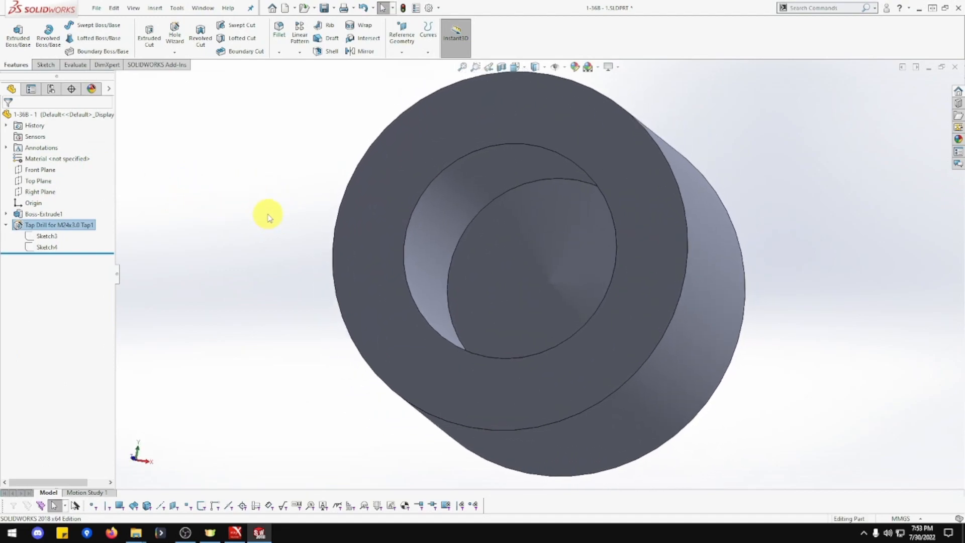
pyautogui.click(175, 52)
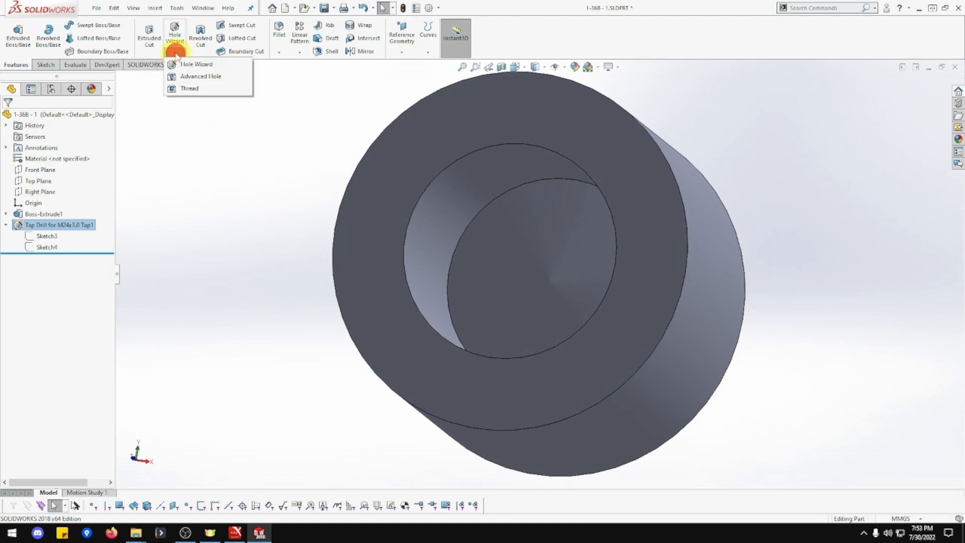
pyautogui.click(189, 88)
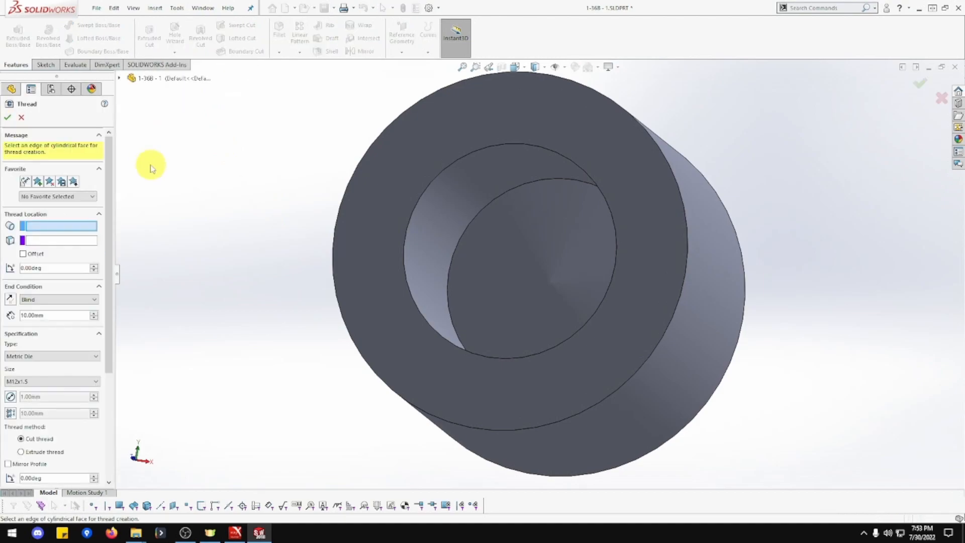
pyautogui.click(442, 173)
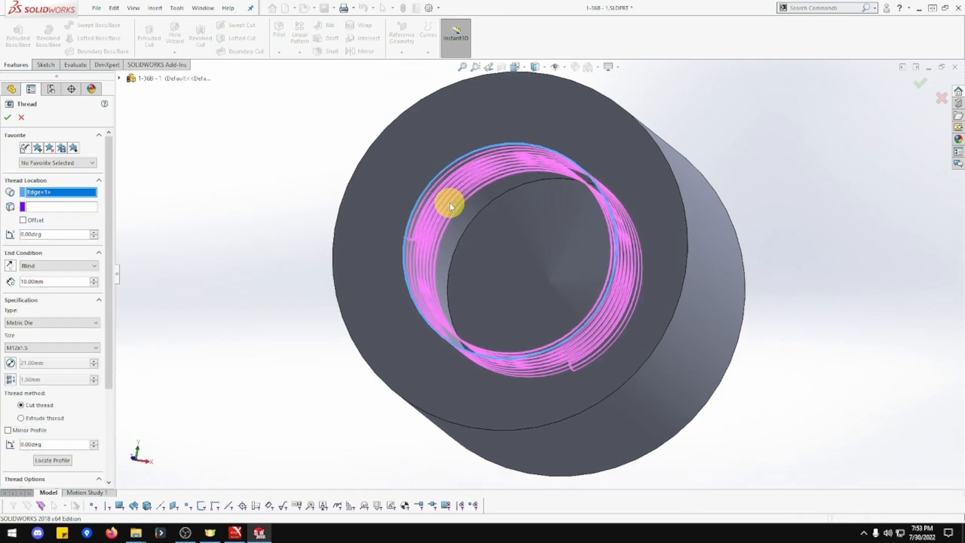
pyautogui.click(96, 348)
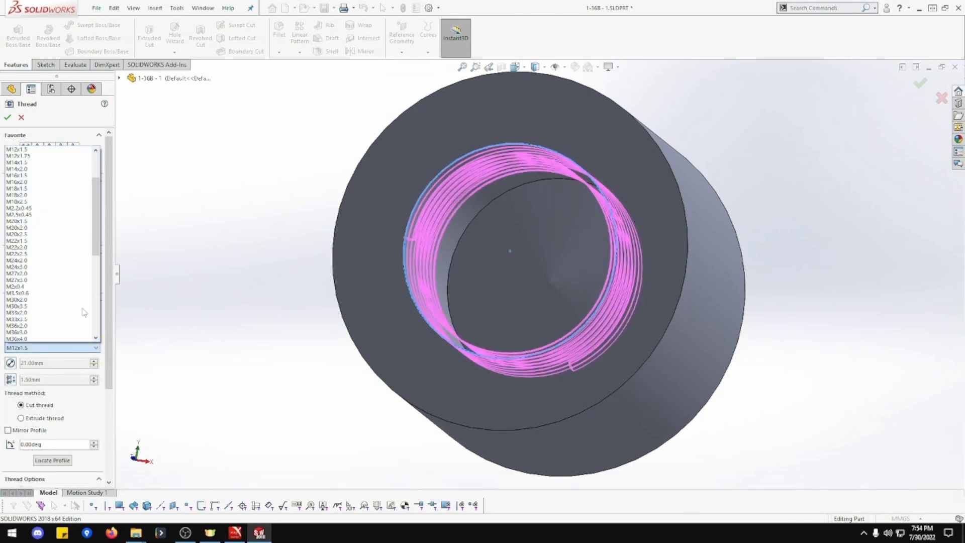
pyautogui.click(42, 260)
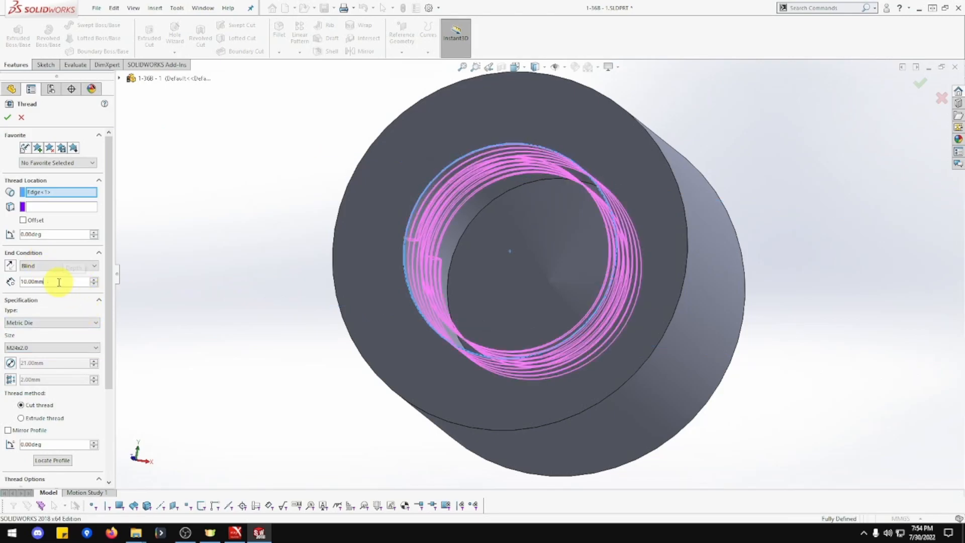
# - Set the thread's blind depth to 19 mm and create it using the Extrude thread method
pyautogui.write('19')
pyautogui.press('Return')
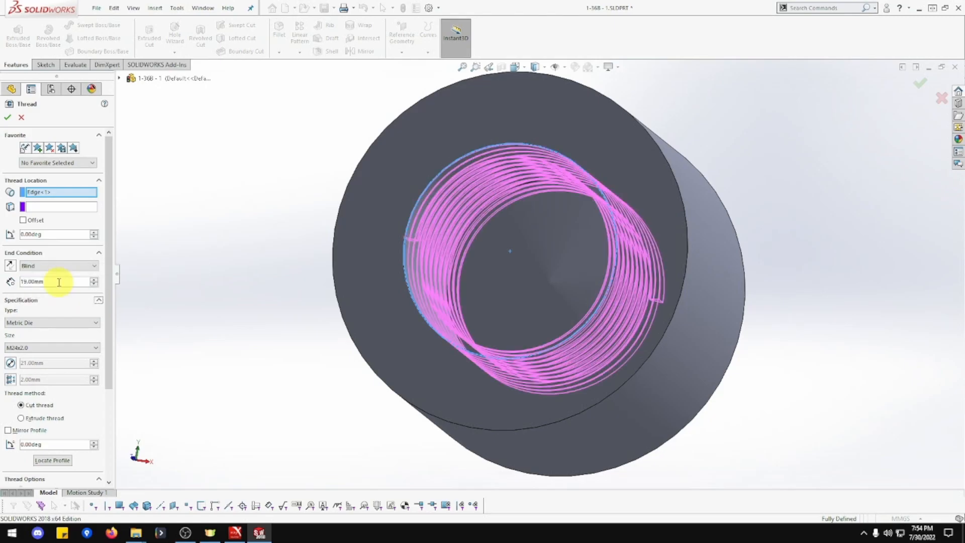
pyautogui.click(7, 118)
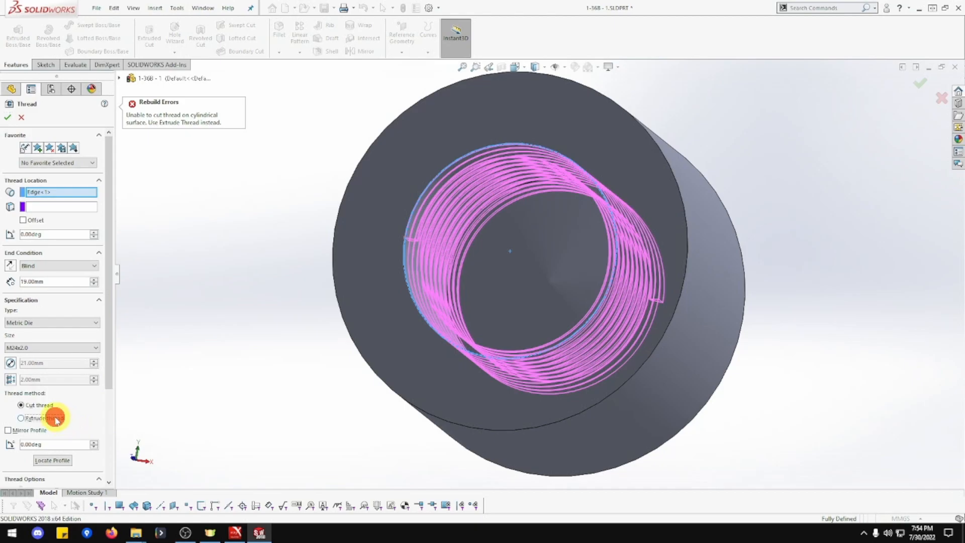
pyautogui.click(55, 418)
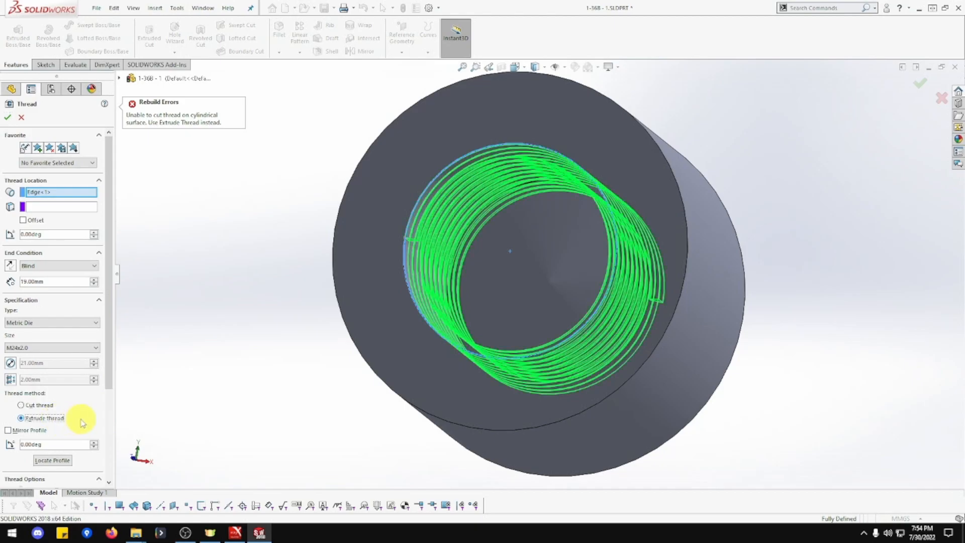
pyautogui.click(7, 118)
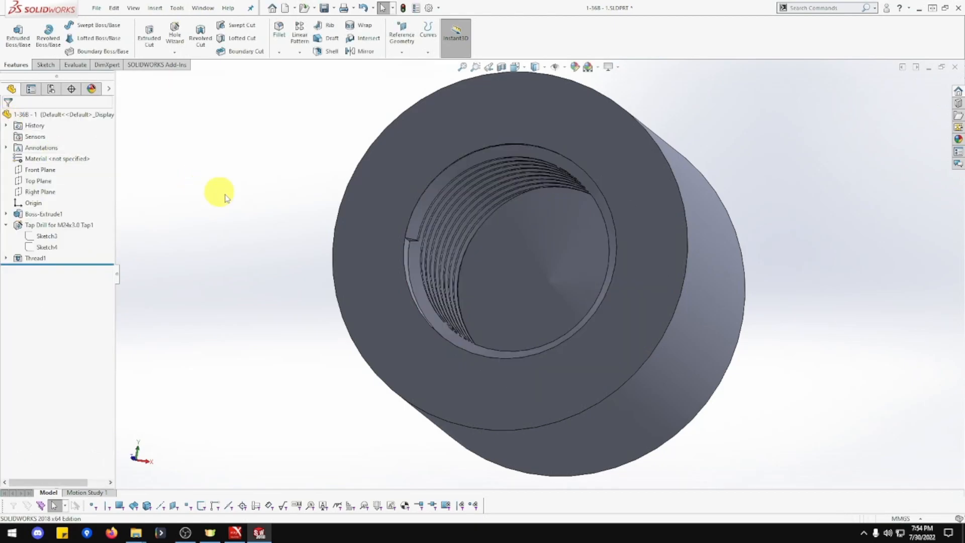
# - Sketch a circle about 26.5 mm in diameter, centred on the origin, on the cylinder's solid back face opposite the hole
pyautogui.moveTo(225, 191); pyautogui.dragTo(239, 221, button='middle')
pyautogui.press('Escape')
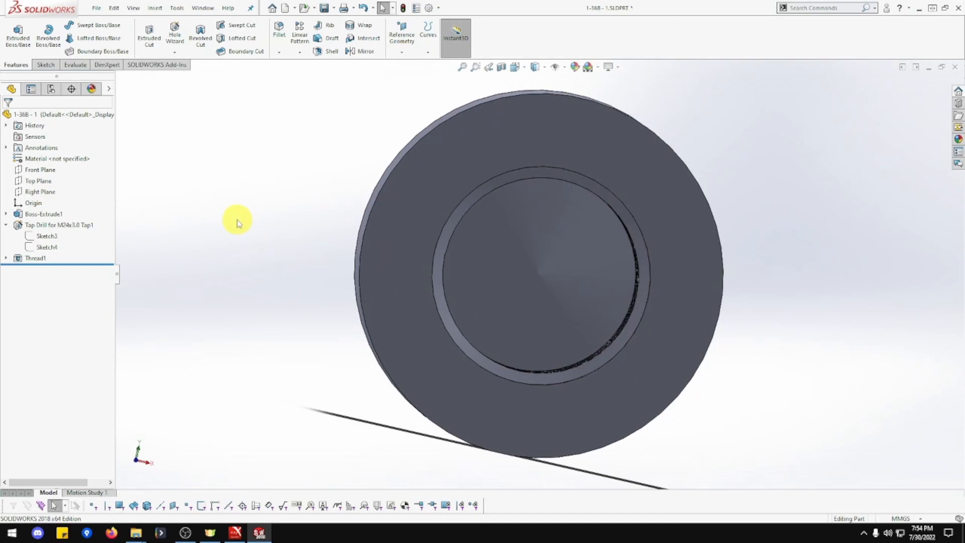
pyautogui.moveTo(238, 224); pyautogui.dragTo(436, 237, button='middle')
pyautogui.rightClick(446, 240)
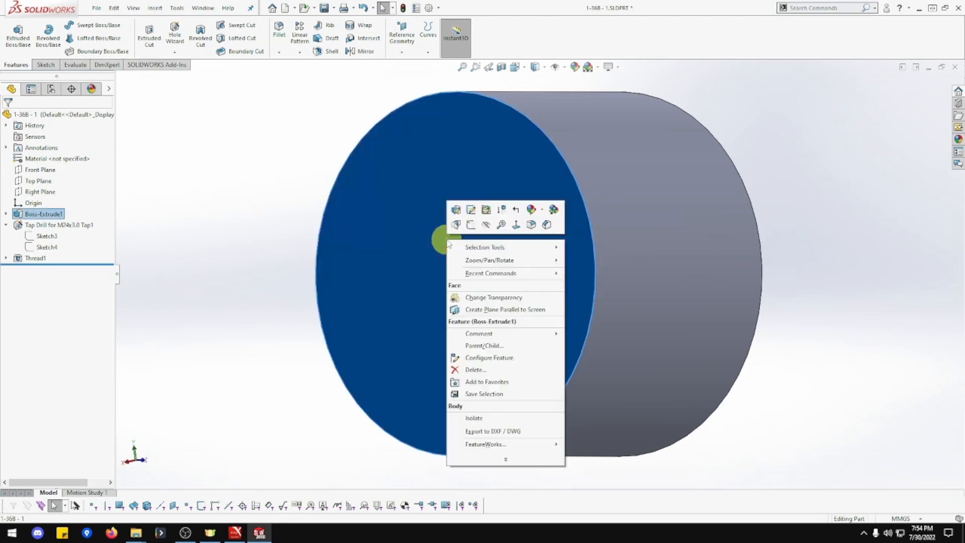
pyautogui.click(517, 224)
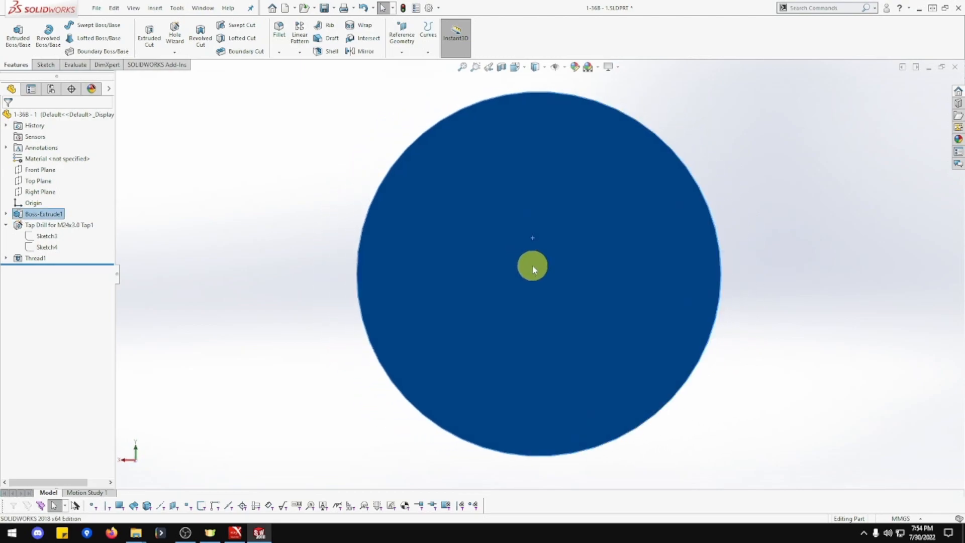
pyautogui.rightClick(533, 270)
pyautogui.click(528, 234)
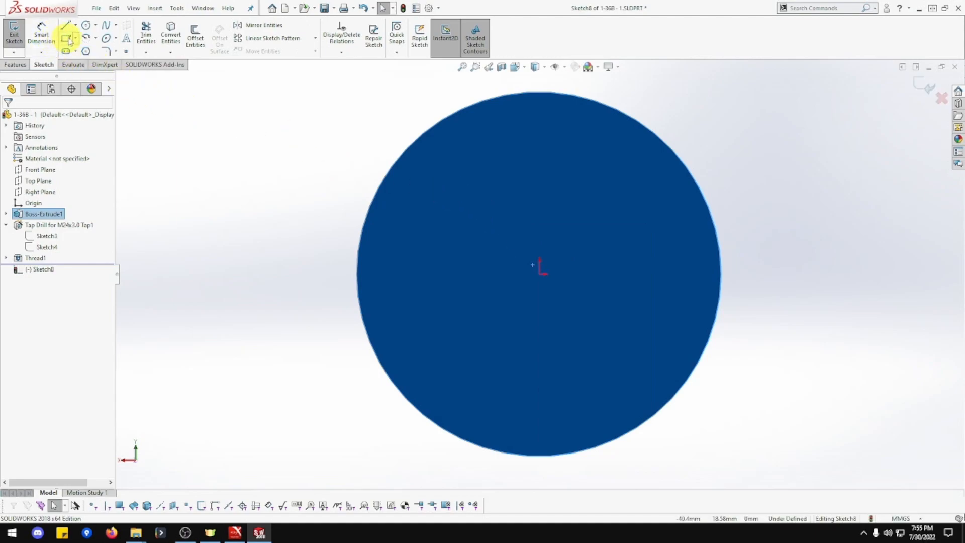
pyautogui.click(84, 27)
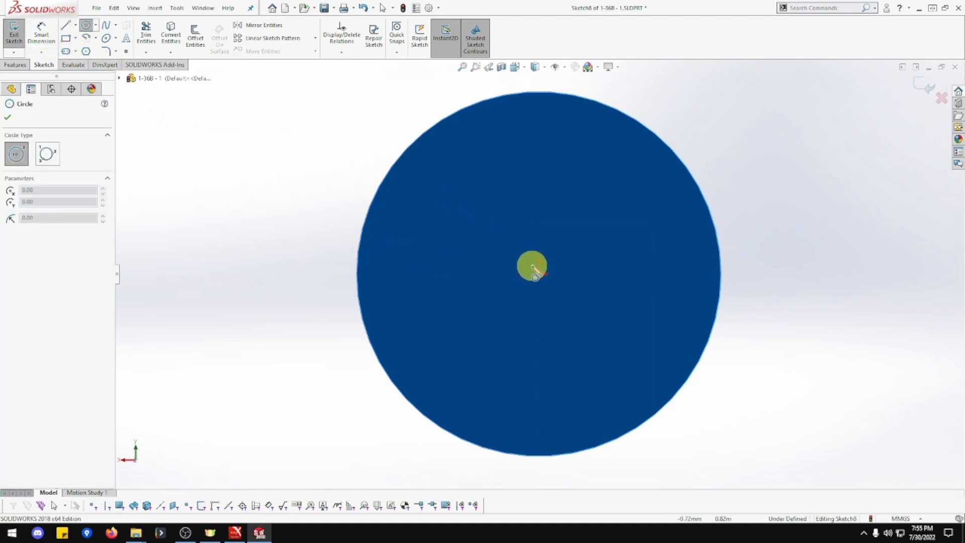
pyautogui.moveTo(539, 273); pyautogui.dragTo(639, 373)
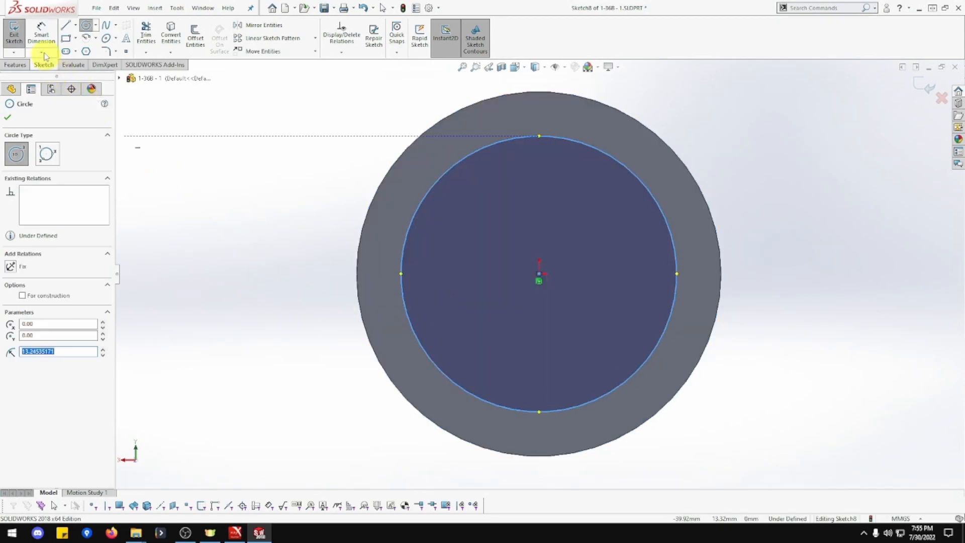
# - Dimension the back-face circle's diameter and set it to 24 mm
pyautogui.click(41, 31)
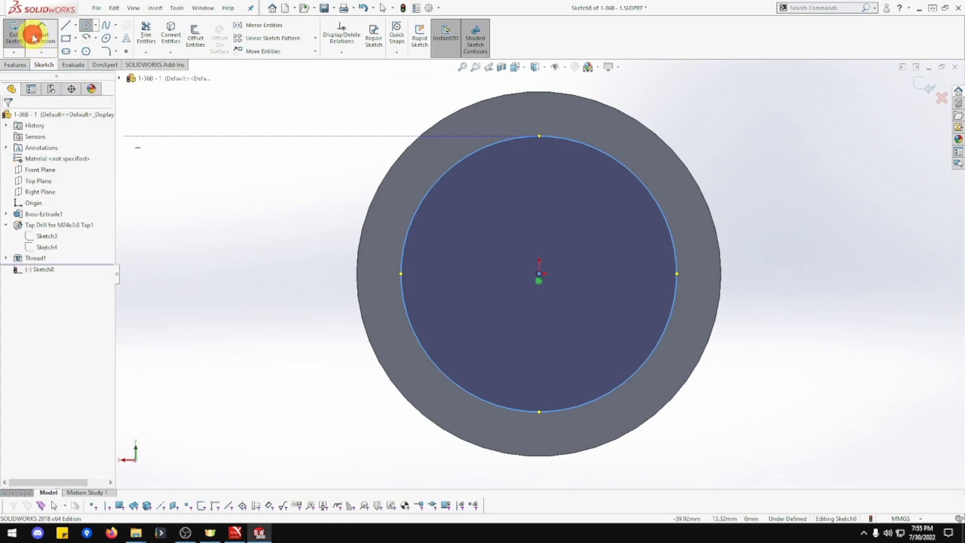
pyautogui.click(428, 179)
pyautogui.click(290, 111)
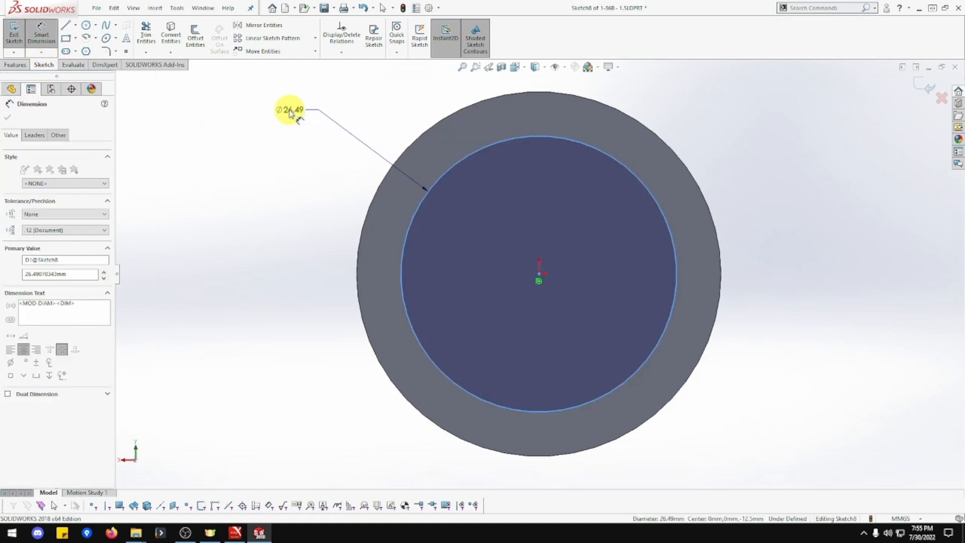
pyautogui.write('24')
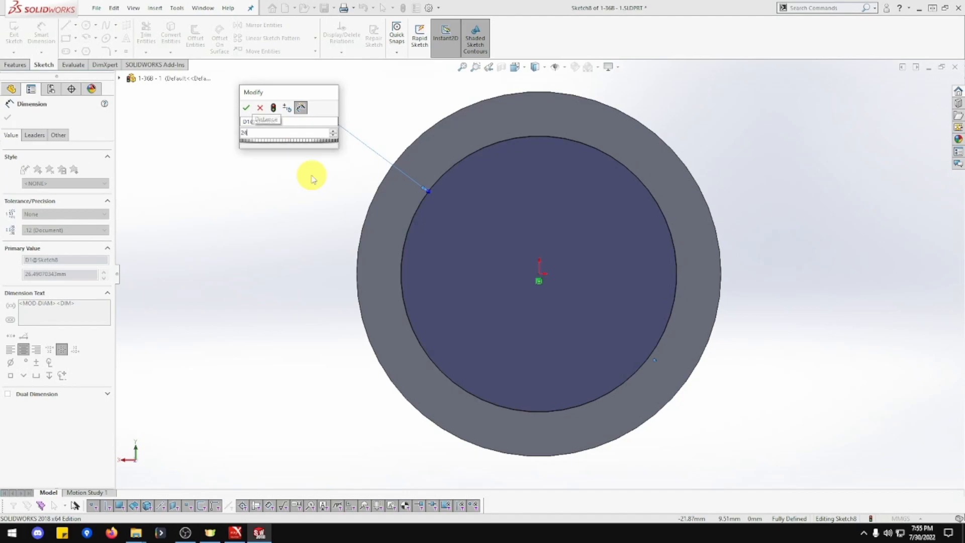
pyautogui.press('Return')
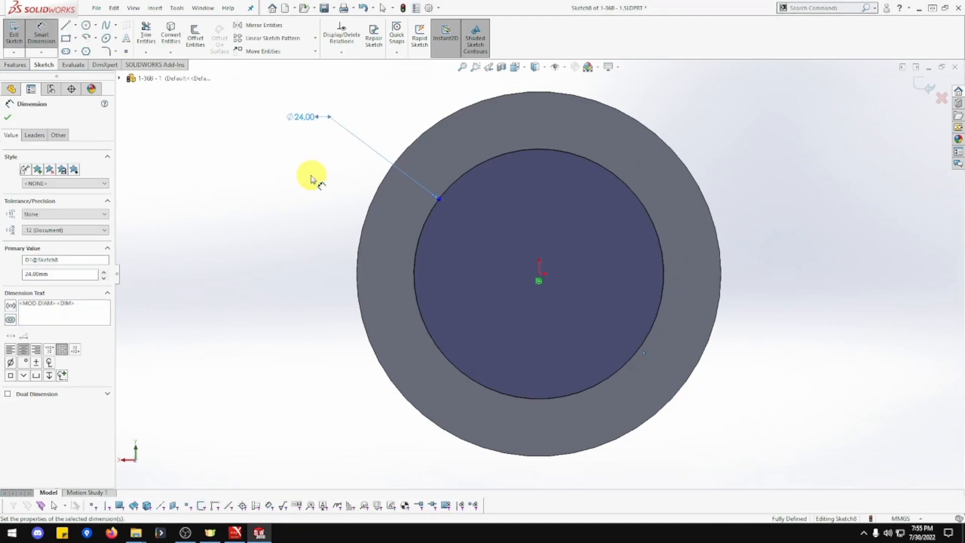
# - Extrude the 24 mm circle outward from the back face as a blind boss 5 mm deep
pyautogui.moveTo(205, 168); pyautogui.dragTo(181, 179, button='middle')
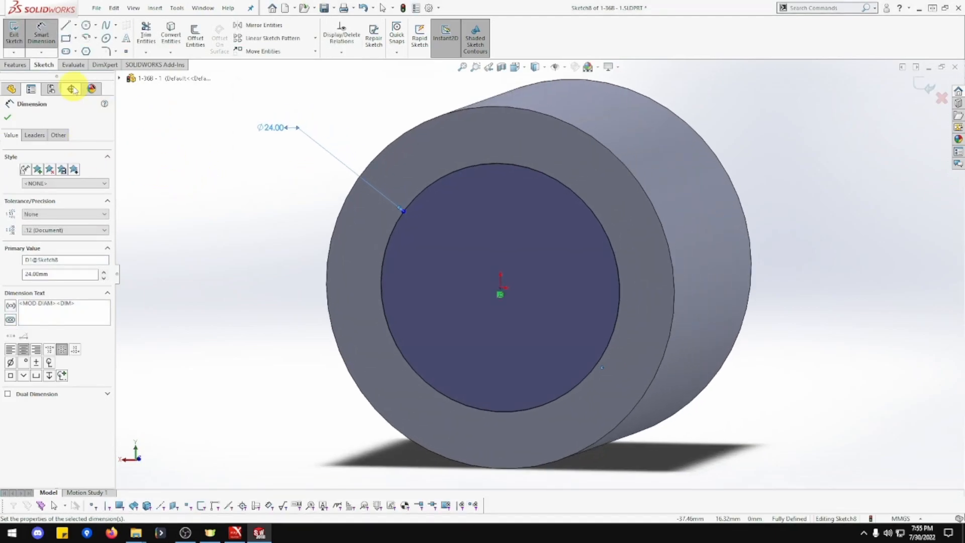
pyautogui.click(25, 67)
pyautogui.click(18, 32)
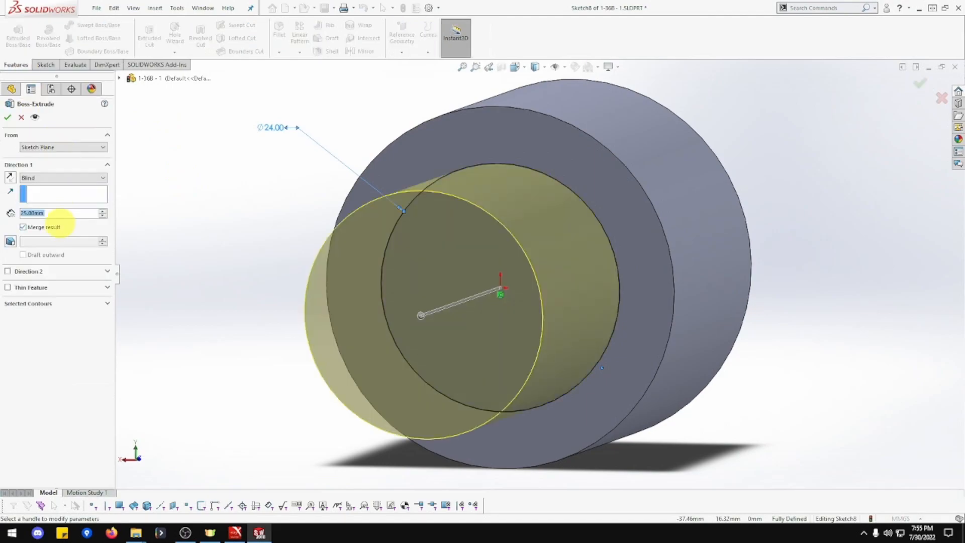
pyautogui.write('5')
pyautogui.press('Tab')
pyautogui.click(7, 119)
# - Sketch a circle about 16.7 mm in diameter, centred on the origin, on the end face of the 24 mm boss
pyautogui.moveTo(338, 233)
pyautogui.mouseDown(button='middle')
pyautogui.moveTo(308, 225)
pyautogui.moveTo(349, 232)
pyautogui.moveTo(340, 242)
pyautogui.mouseUp(button='middle')
pyautogui.click(290, 213)
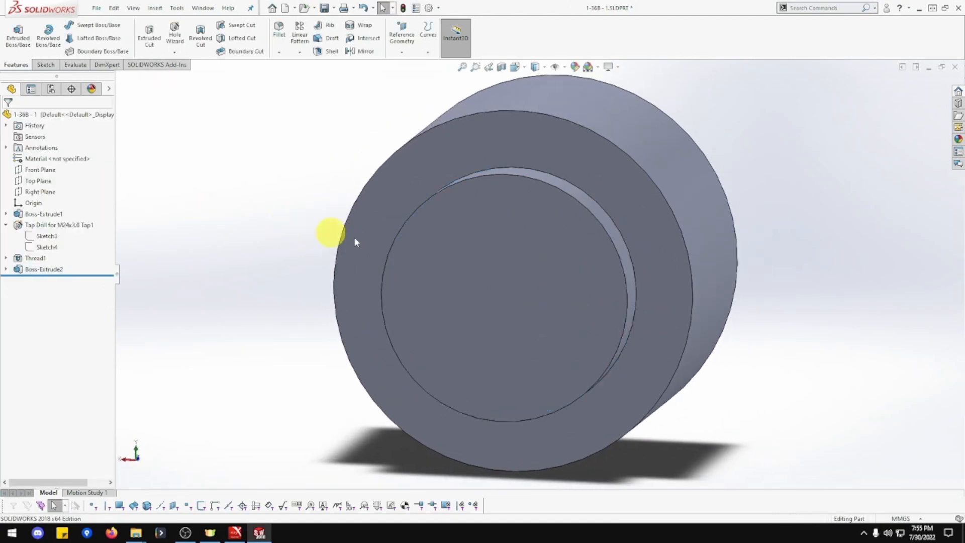
pyautogui.rightClick(471, 260)
pyautogui.click(523, 255)
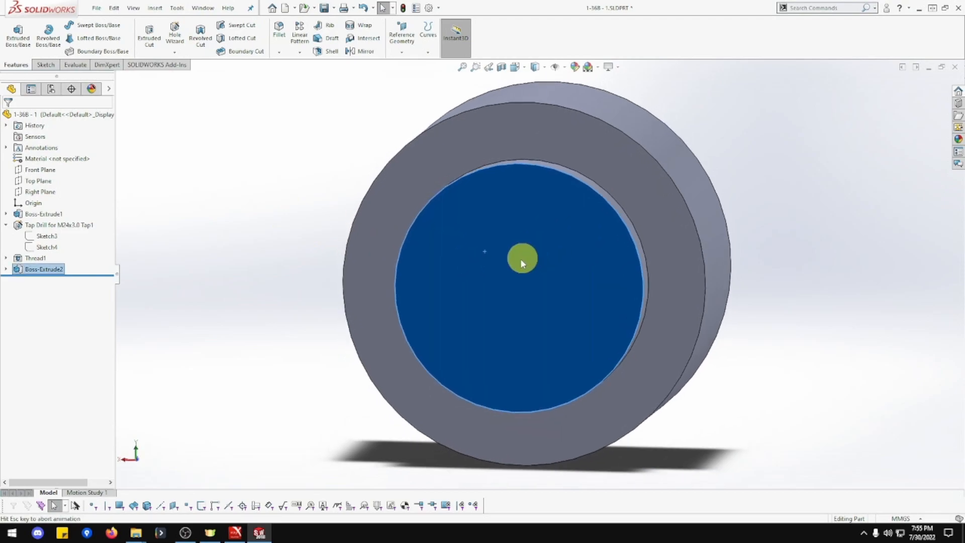
pyautogui.rightClick(517, 261)
pyautogui.click(540, 252)
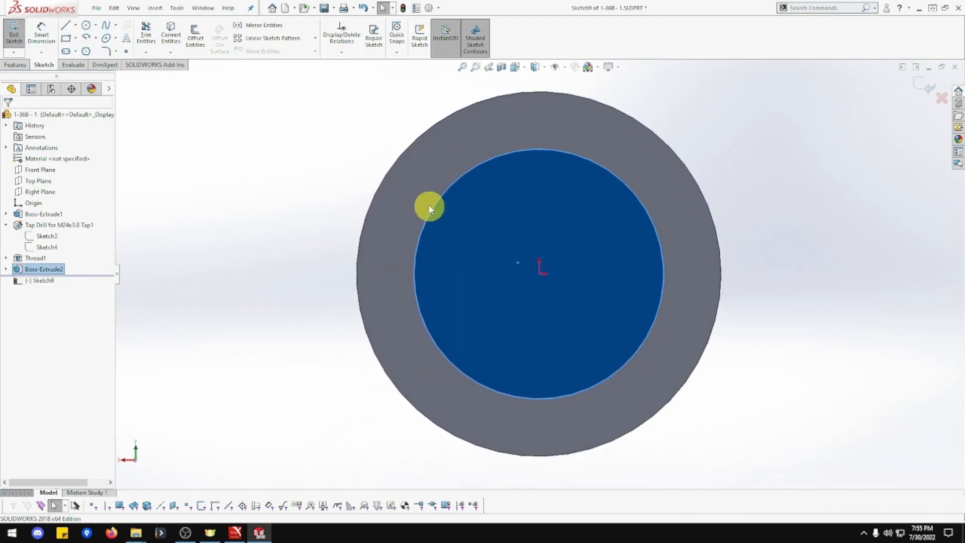
pyautogui.click(87, 27)
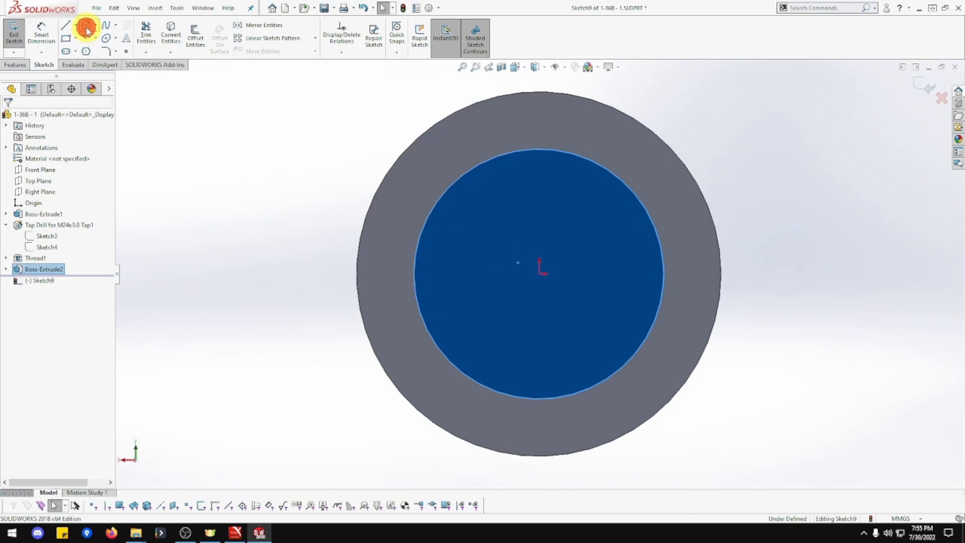
pyautogui.click(540, 275)
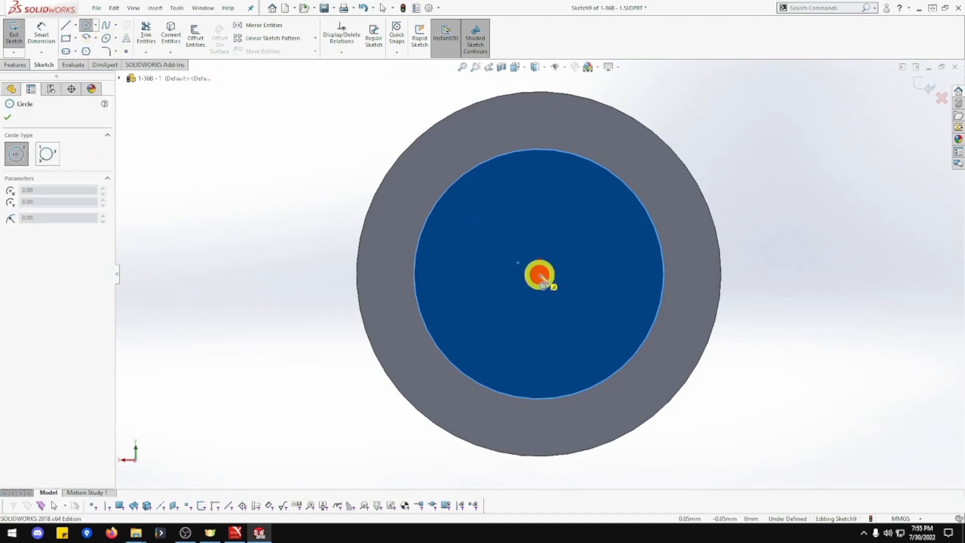
pyautogui.click(607, 327)
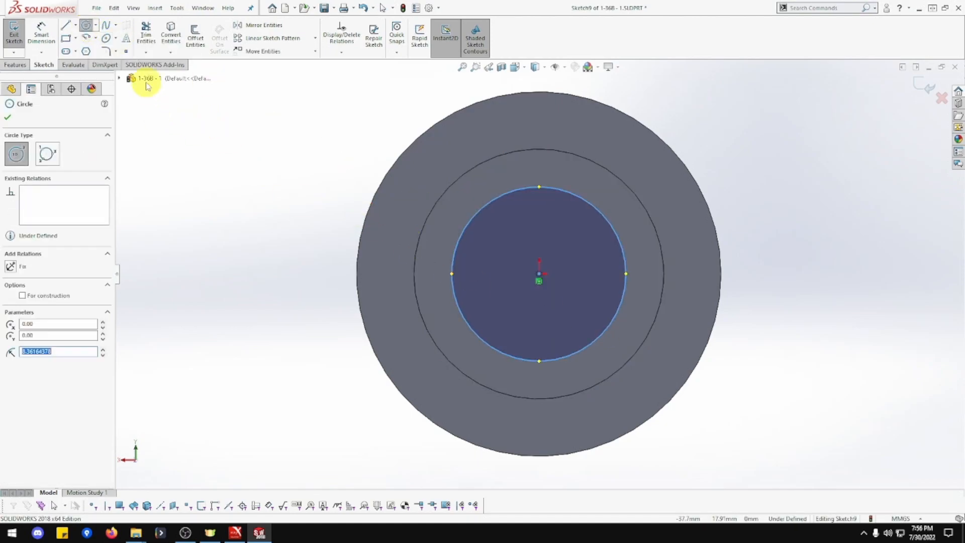
# - Dimension the new circle's diameter on the boss face and set it to 16 mm
pyautogui.click(41, 37)
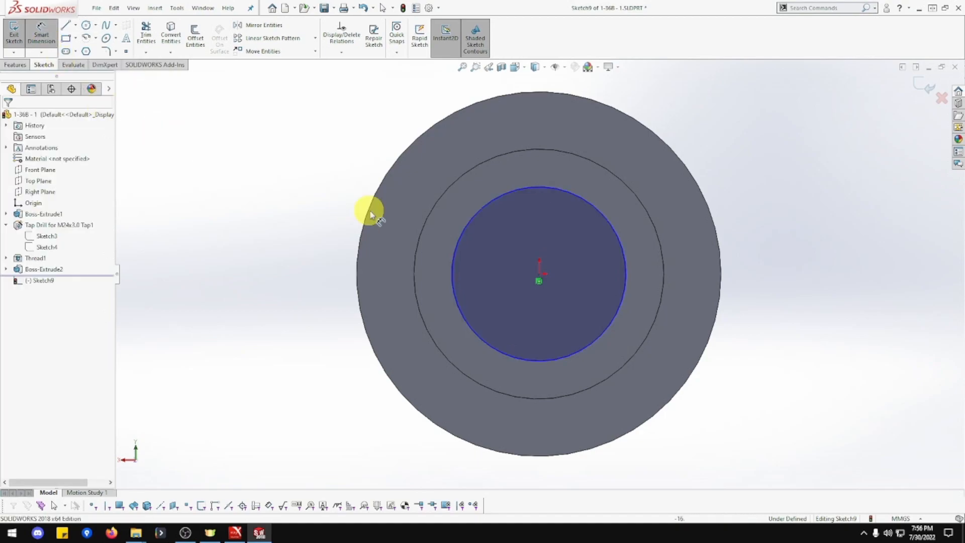
pyautogui.click(470, 226)
pyautogui.click(297, 129)
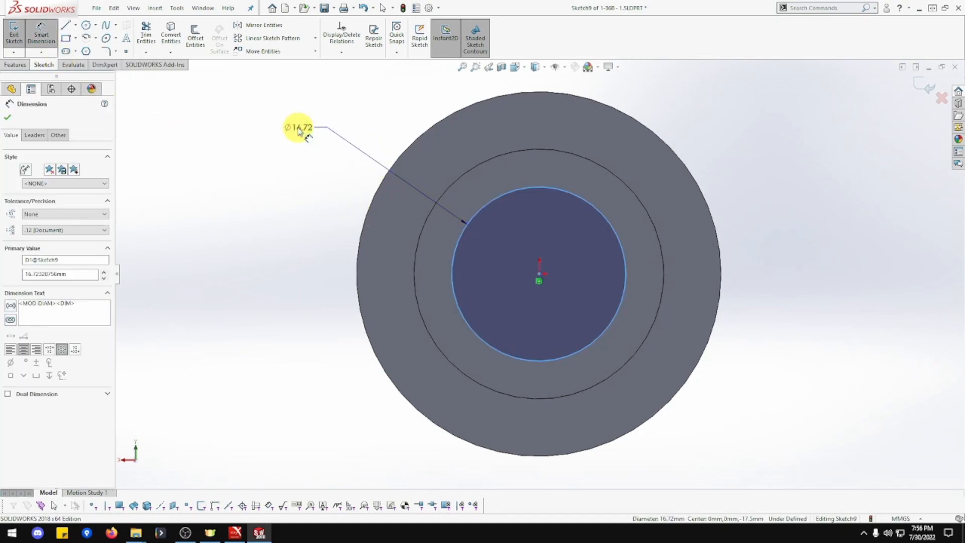
pyautogui.write('16')
pyautogui.press('Return')
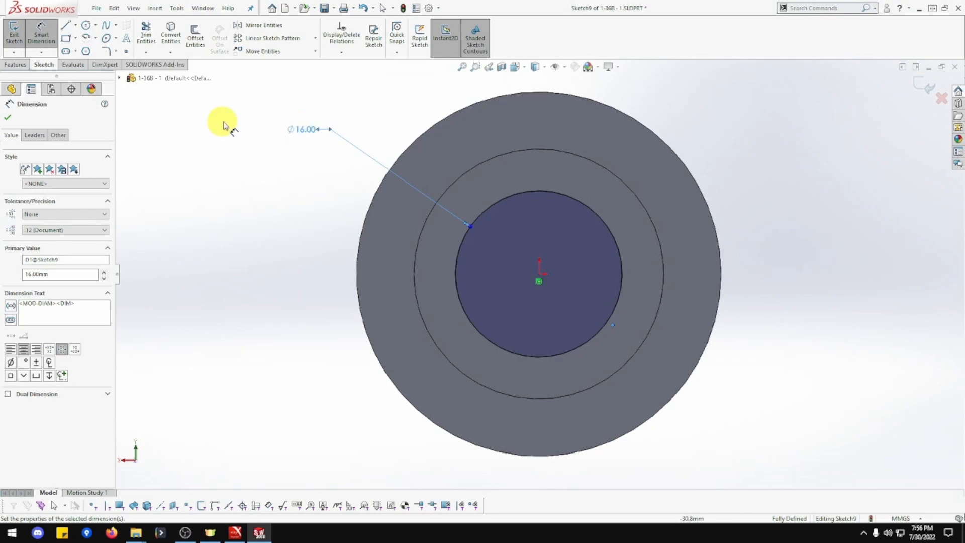
# - Cut the 16 mm circle with a Through All extruded cut and save the part
pyautogui.click(17, 64)
pyautogui.click(150, 35)
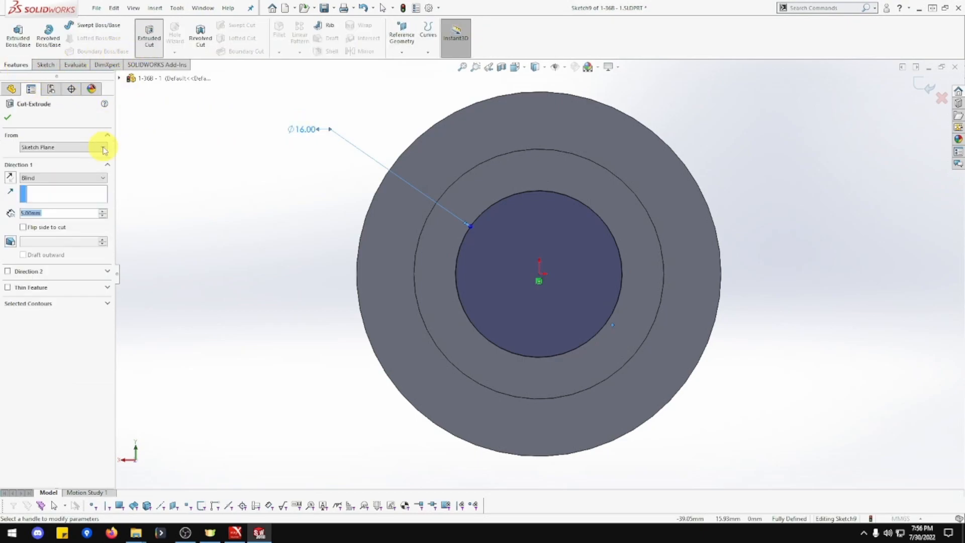
pyautogui.click(74, 178)
pyautogui.click(69, 188)
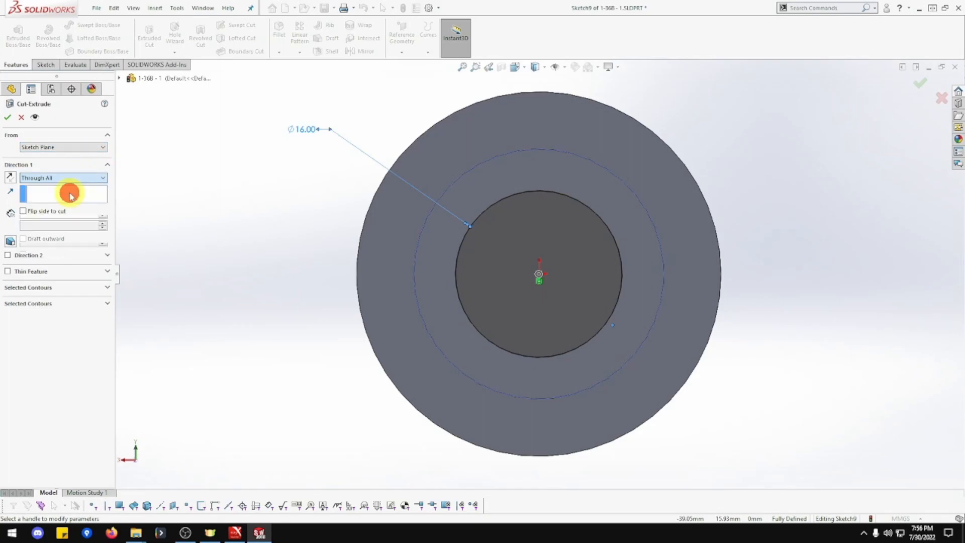
pyautogui.click(7, 117)
pyautogui.moveTo(273, 231); pyautogui.dragTo(471, 305, button='middle')
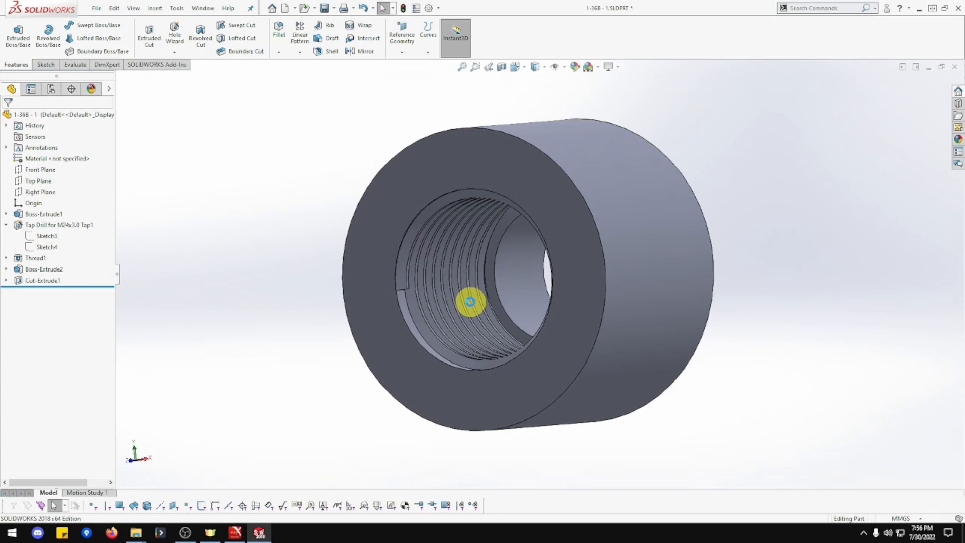
pyautogui.hotkey('ctrl', 's')
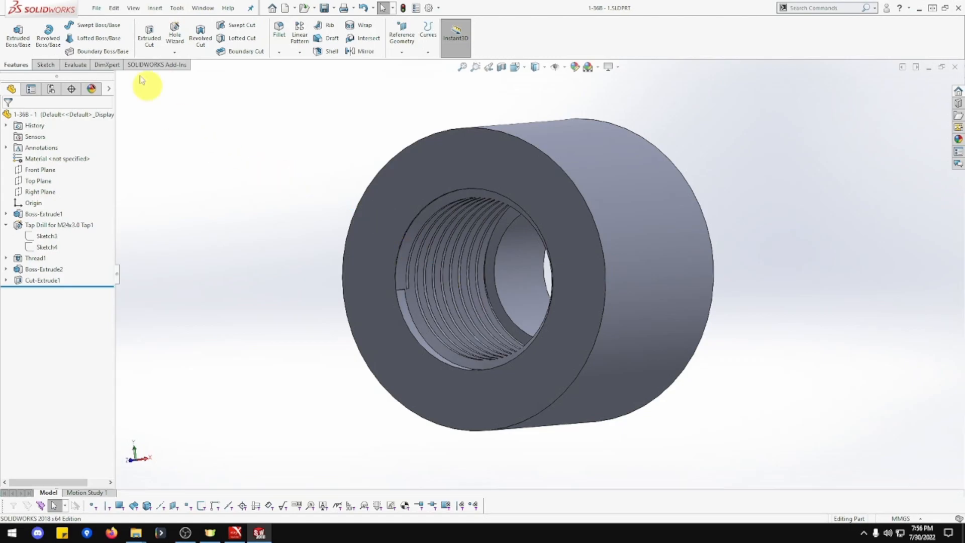
# - Create a new part document and save it as 1-36B - 2 in the YT Series 001 folder
pyautogui.click(97, 9)
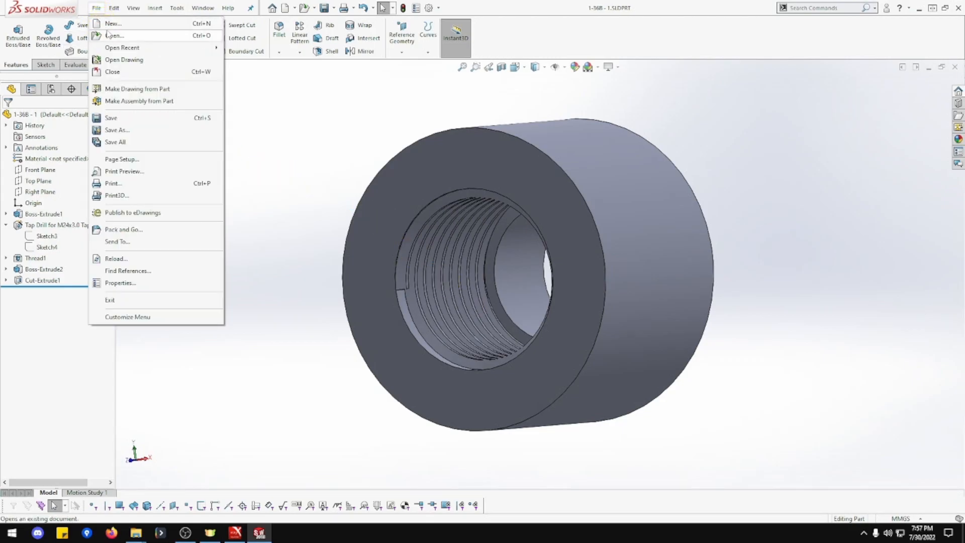
pyautogui.click(108, 24)
pyautogui.doubleClick(346, 160)
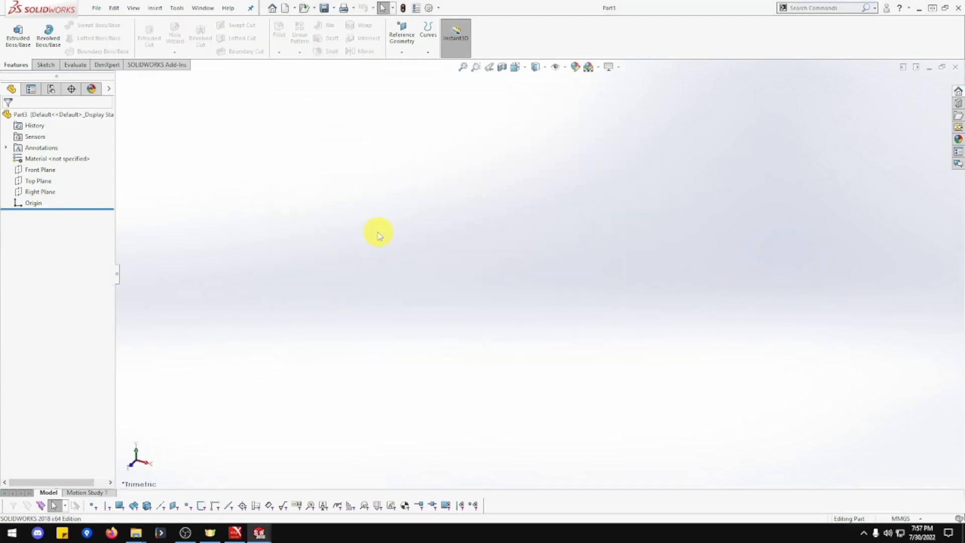
pyautogui.hotkey('ctrl', 's')
pyautogui.write('1-')
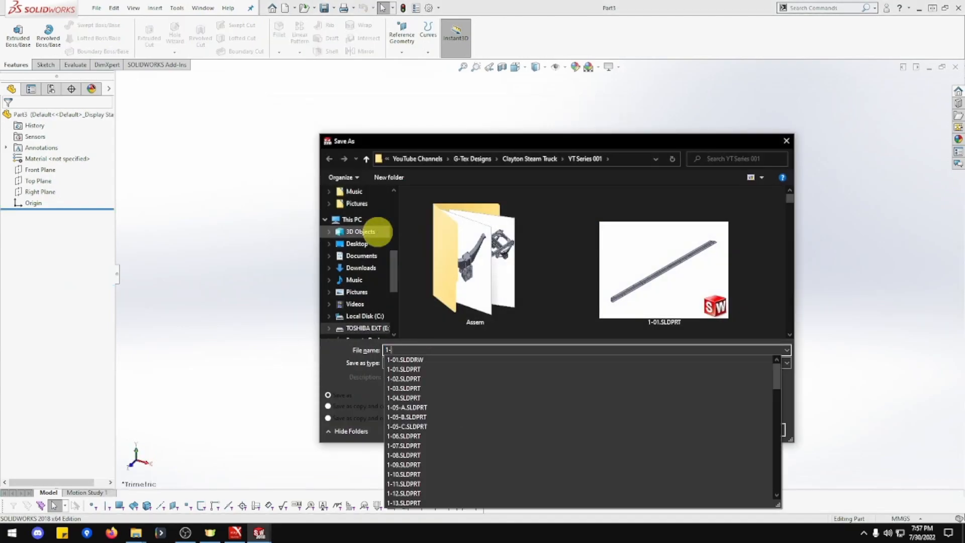
pyautogui.write('36')
pyautogui.press('Down')
pyautogui.press('Down')
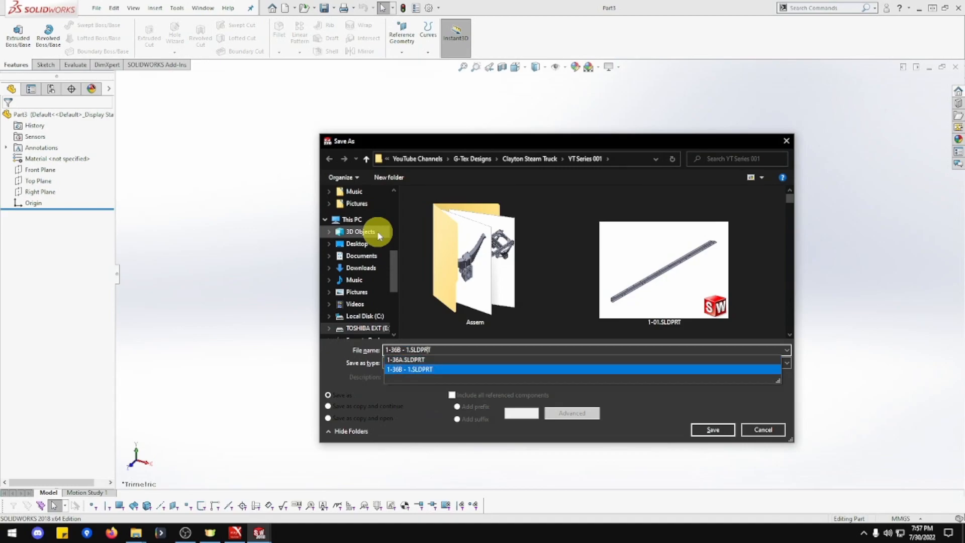
pyautogui.press('Return')
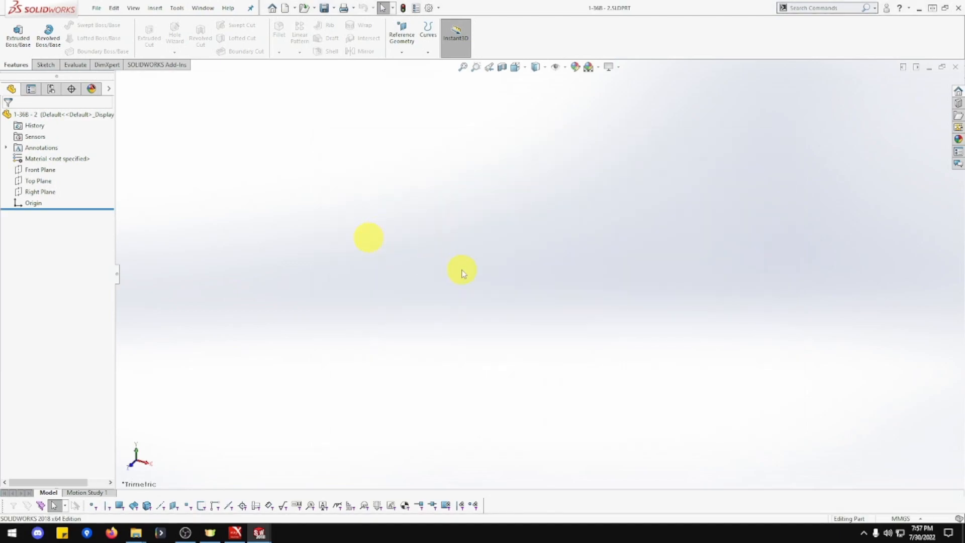
# - Sketch two concentric circles about 130 mm and 115 mm in diameter on the Top Plane, centred on the origin
pyautogui.click(46, 182)
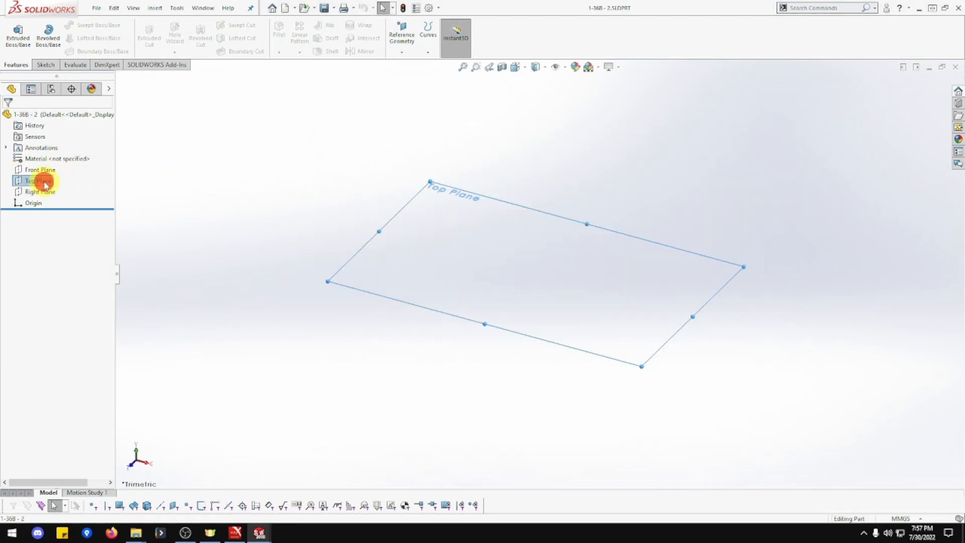
pyautogui.rightClick(45, 181)
pyautogui.click(53, 168)
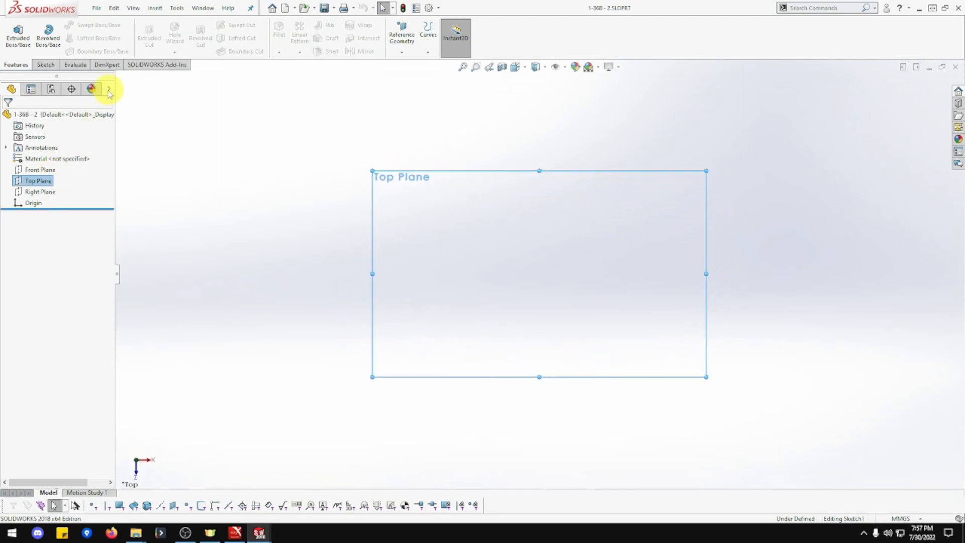
pyautogui.click(86, 26)
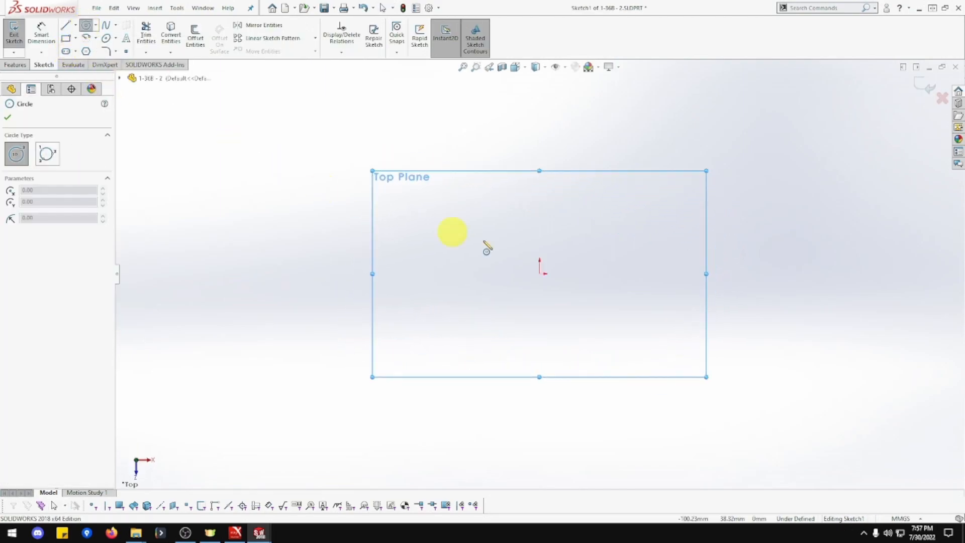
pyautogui.moveTo(539, 274); pyautogui.dragTo(627, 358)
pyautogui.moveTo(540, 274); pyautogui.dragTo(625, 339)
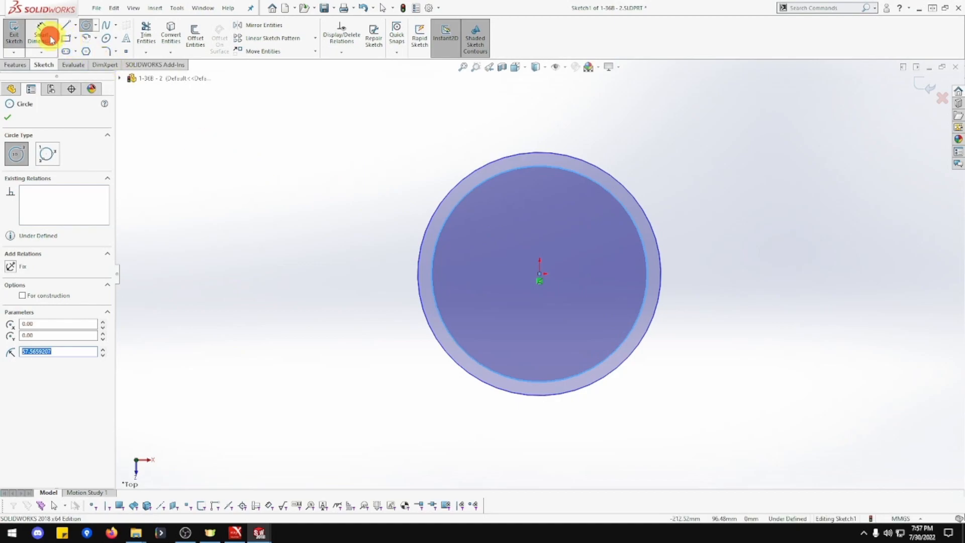
# - Dimension both circles, setting the outer diameter to 99 mm and the inner diameter to 95 mm
pyautogui.click(42, 35)
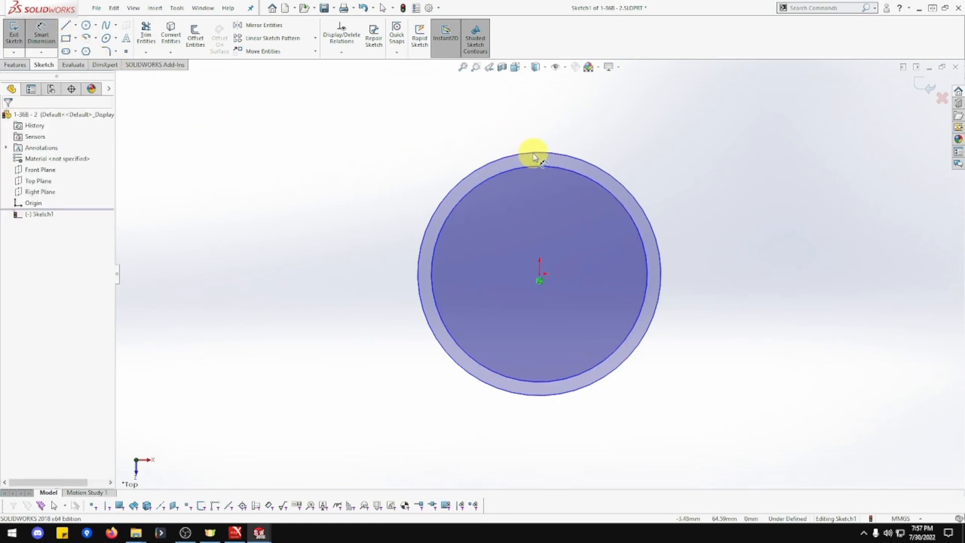
pyautogui.click(533, 153)
pyautogui.click(523, 97)
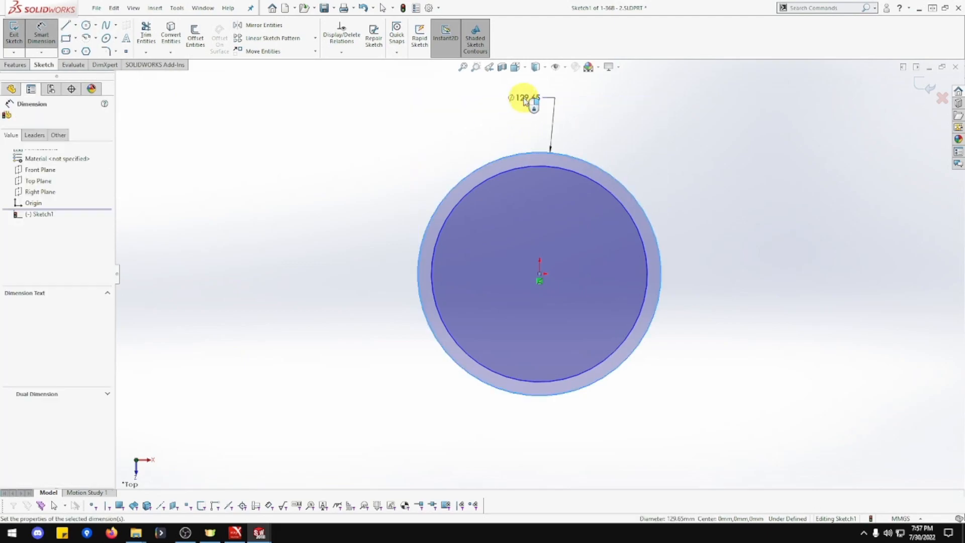
pyautogui.write('99')
pyautogui.press('Return')
pyautogui.click(542, 167)
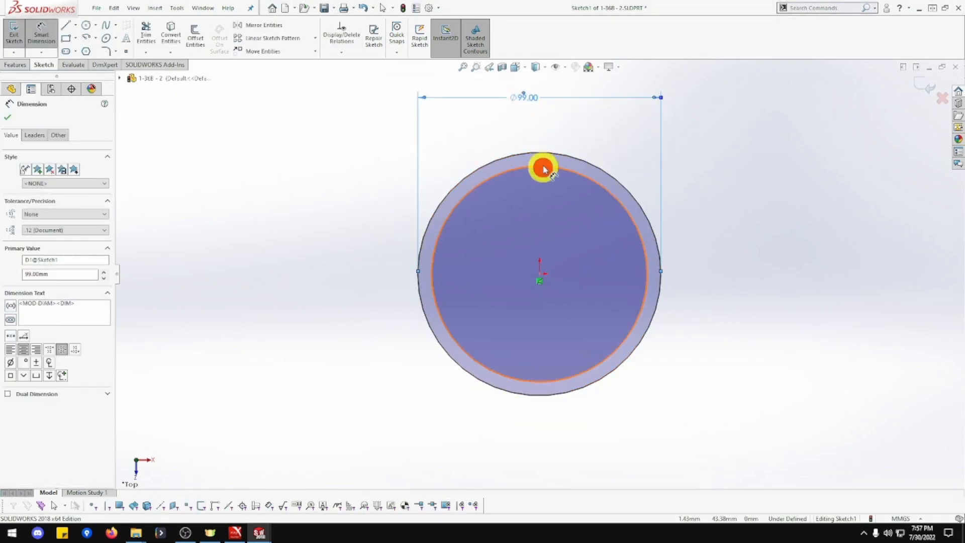
pyautogui.click(526, 113)
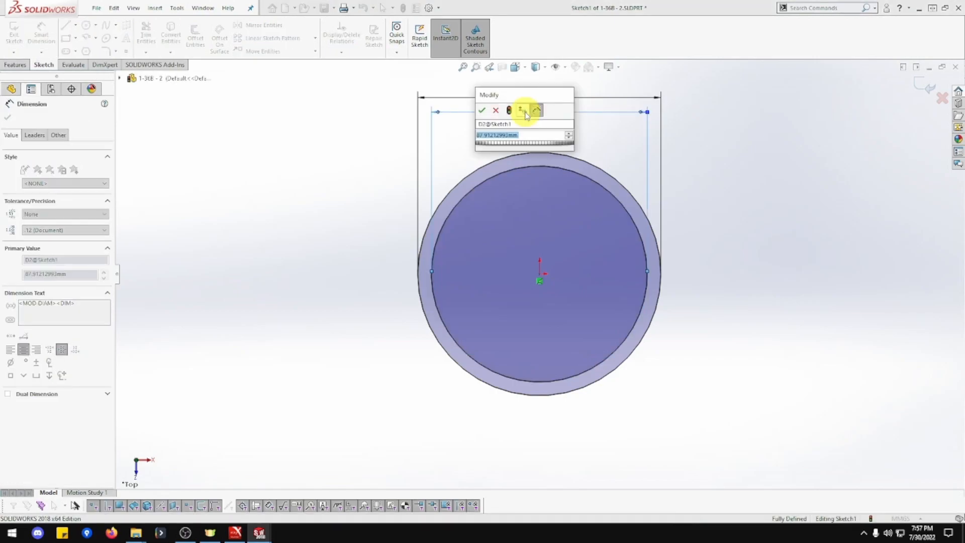
pyautogui.press('Return')
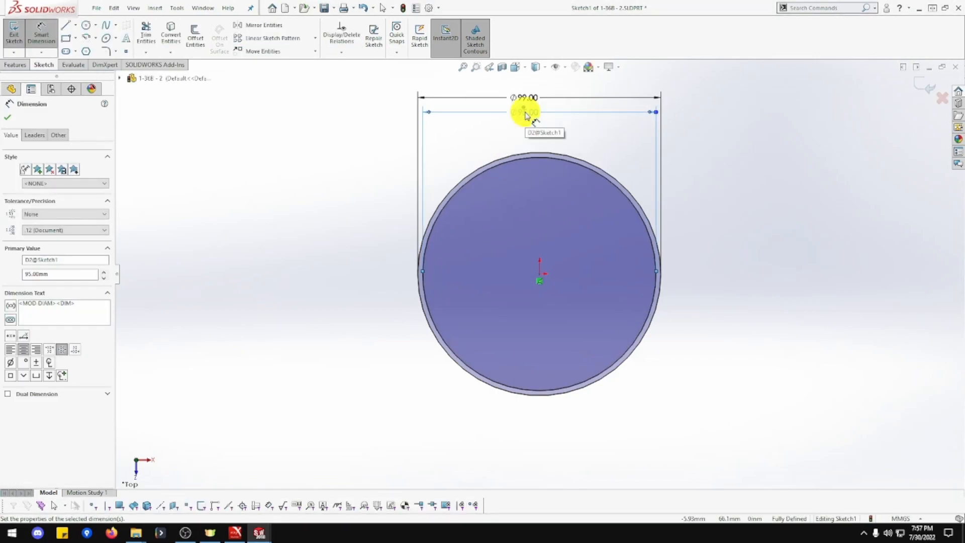
# - Extrude the ring between the two circles as a Mid Plane boss 127 mm long
pyautogui.click(16, 65)
pyautogui.click(16, 44)
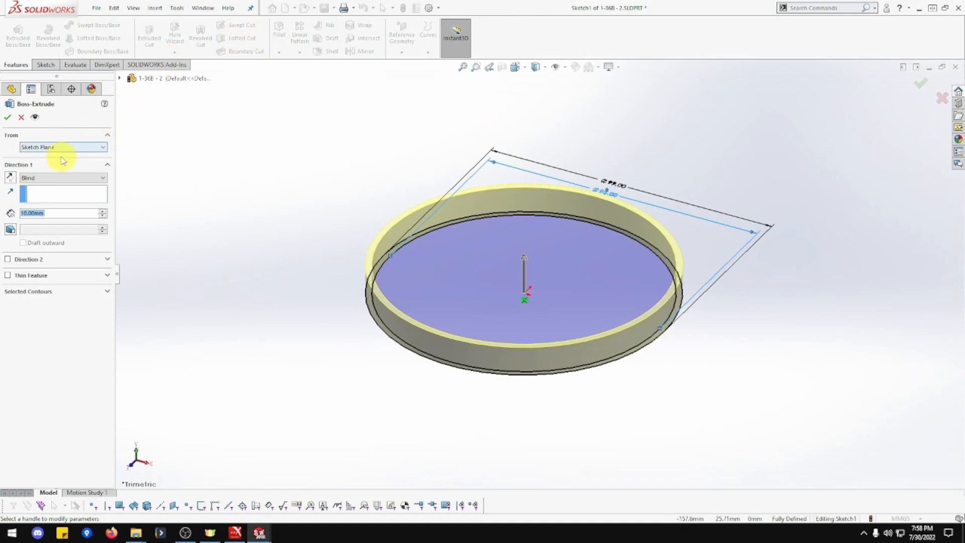
pyautogui.click(56, 178)
pyautogui.click(57, 223)
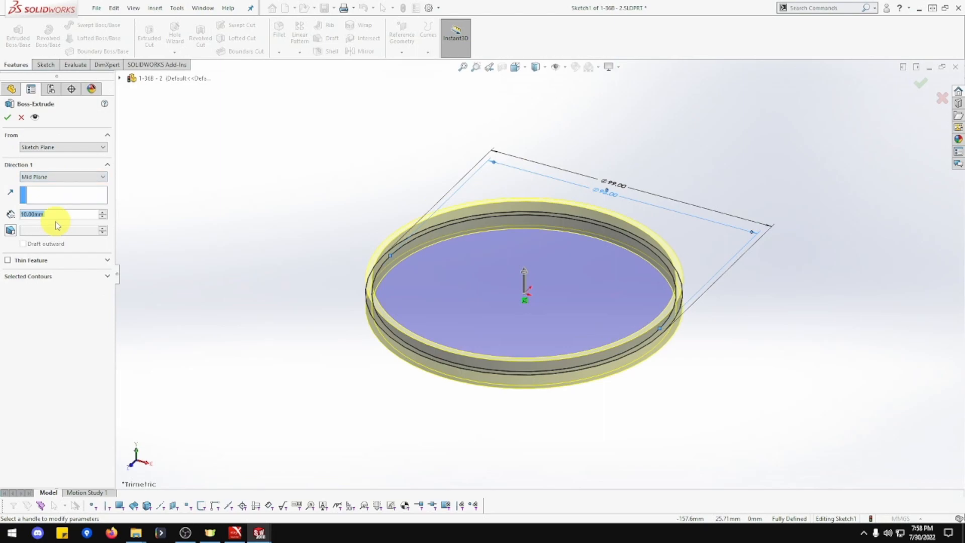
pyautogui.write('127')
pyautogui.press('Return')
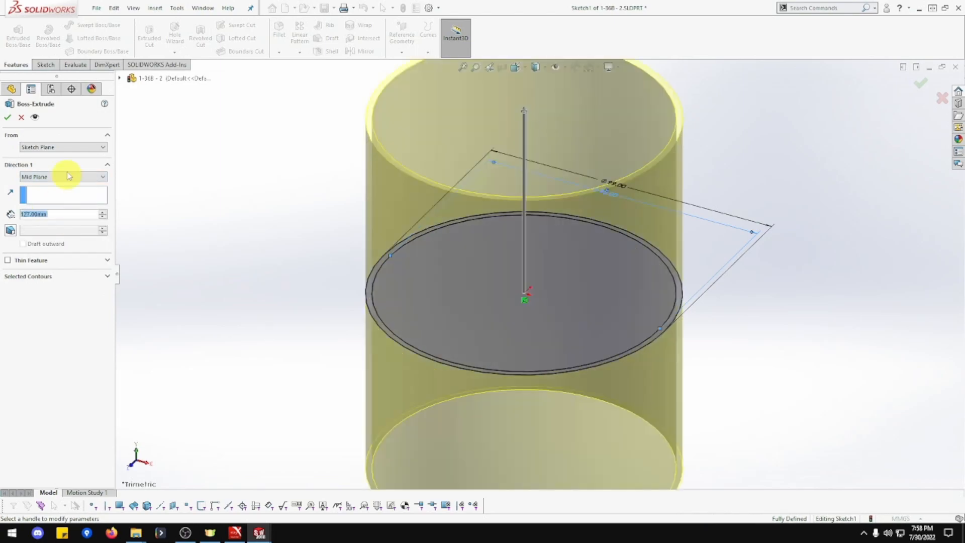
pyautogui.click(7, 118)
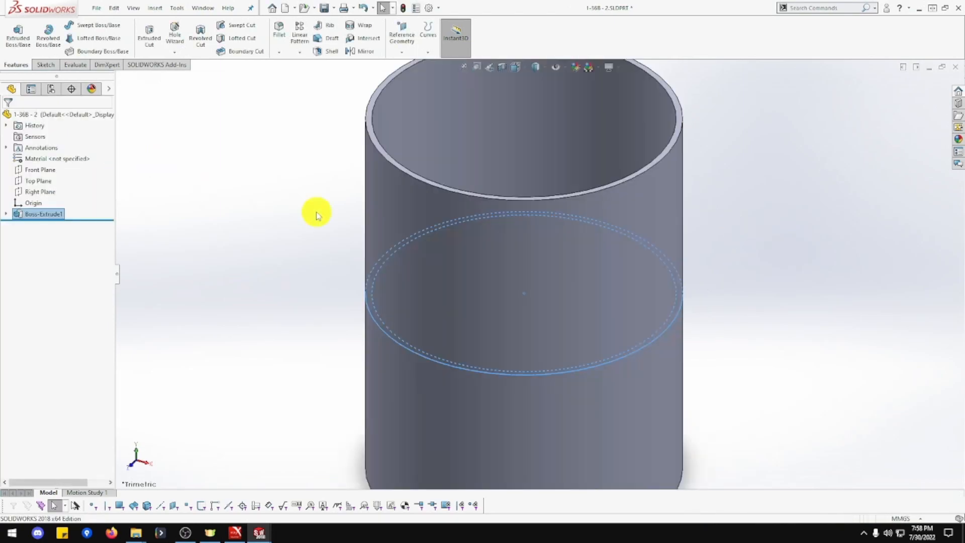
pyautogui.click(327, 205)
# - Sketch a circle about 22 mm in diameter on the Front Plane, about 32 mm above the origin
pyautogui.moveTo(334, 201)
pyautogui.mouseDown(button='middle')
pyautogui.moveTo(321, 250)
pyautogui.moveTo(368, 204)
pyautogui.mouseUp(button='middle')
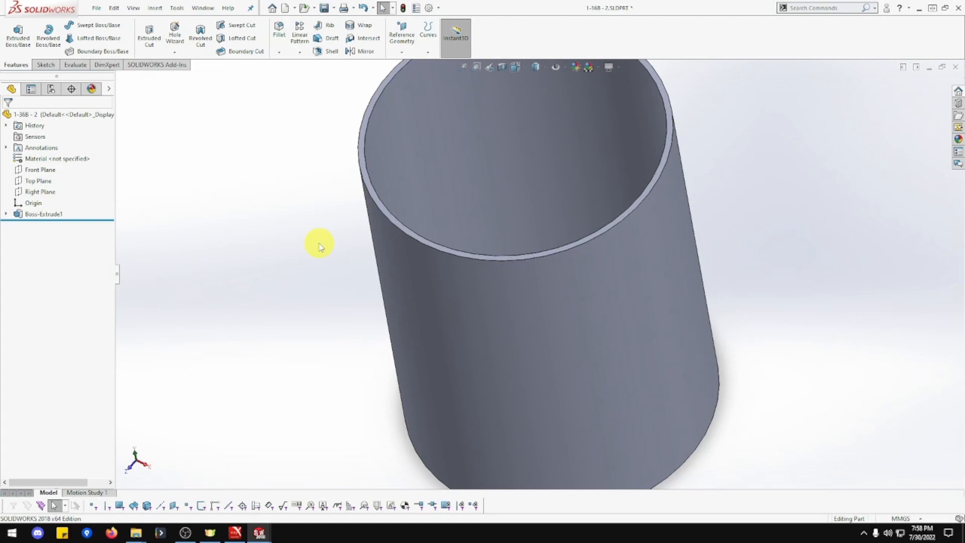
pyautogui.moveTo(319, 250)
pyautogui.mouseDown(button='middle')
pyautogui.moveTo(330, 235)
pyautogui.moveTo(326, 273)
pyautogui.moveTo(335, 252)
pyautogui.moveTo(323, 228)
pyautogui.moveTo(330, 254)
pyautogui.mouseUp(button='middle')
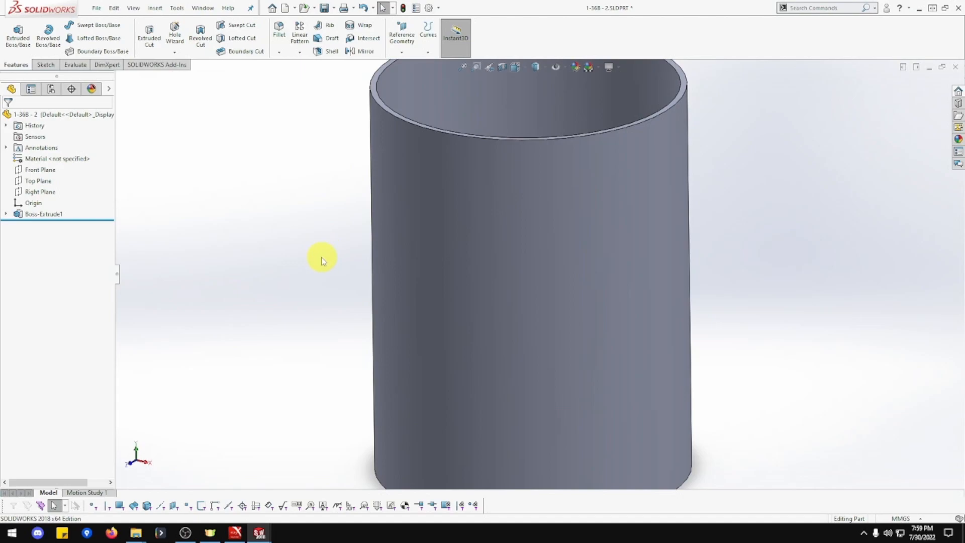
pyautogui.rightClick(43, 170)
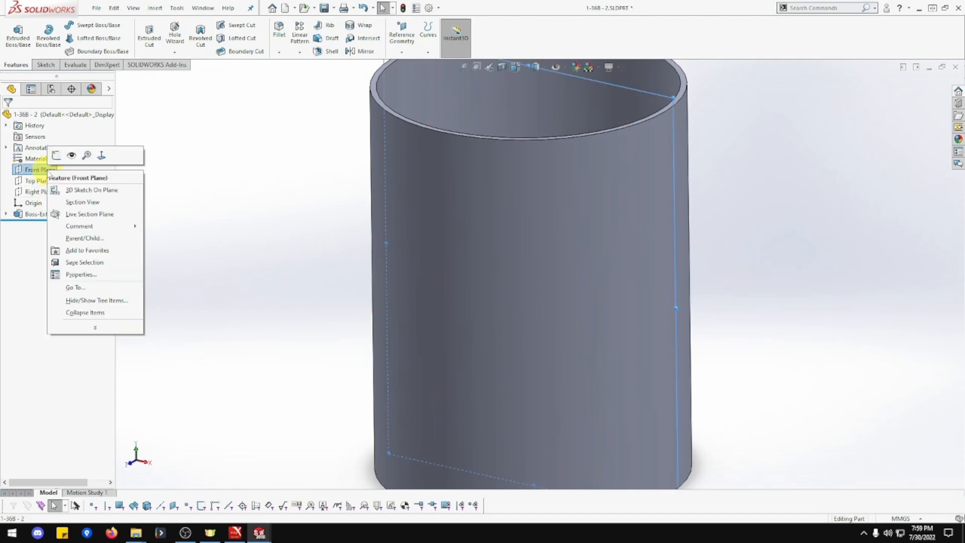
pyautogui.click(102, 156)
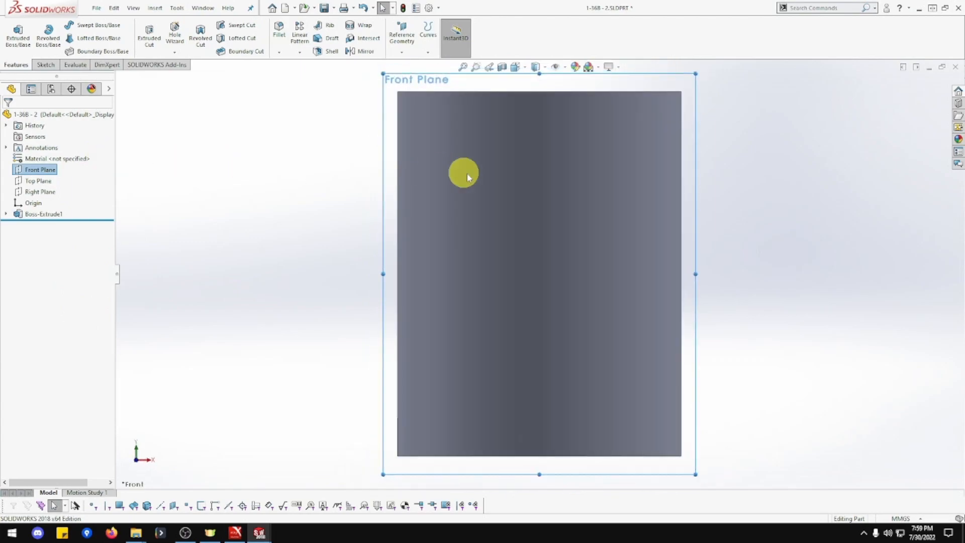
pyautogui.rightClick(534, 185)
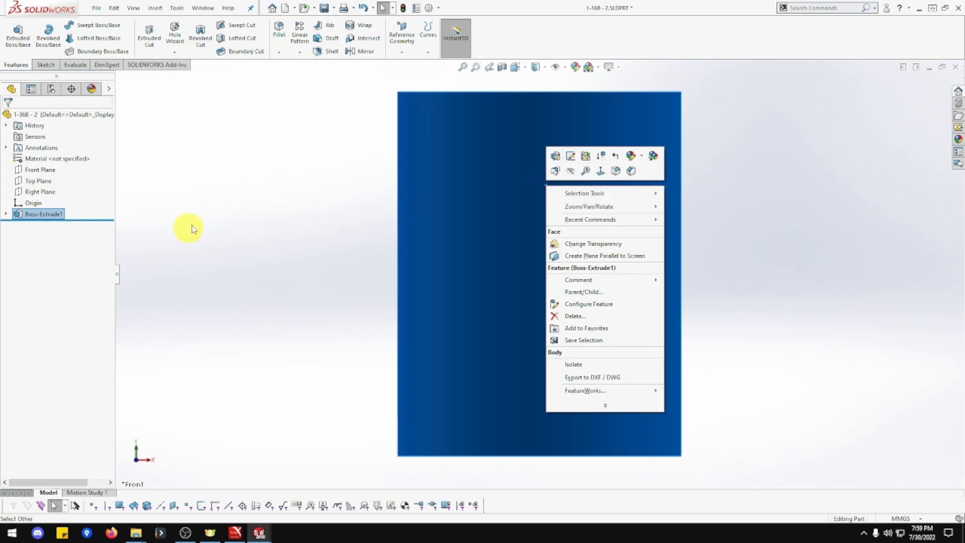
pyautogui.rightClick(38, 171)
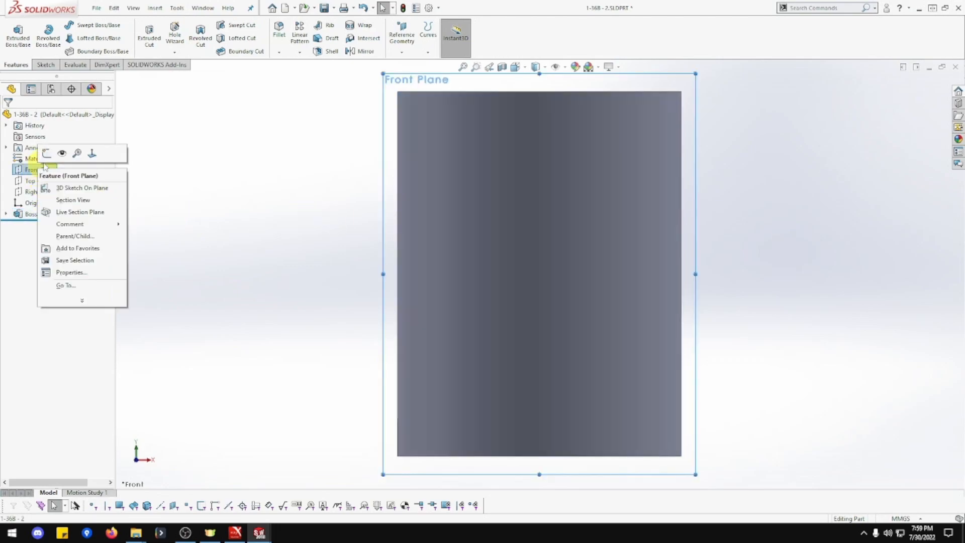
pyautogui.click(46, 153)
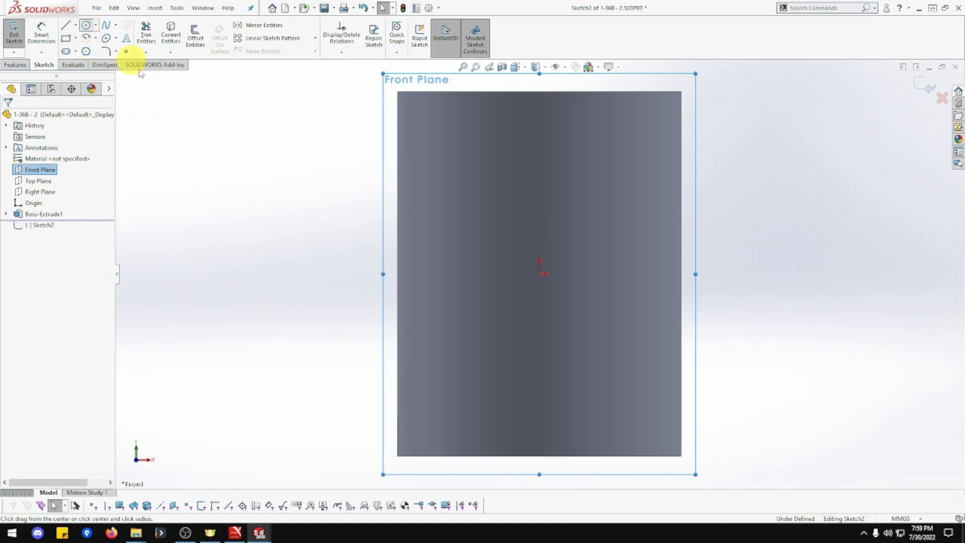
pyautogui.click(86, 25)
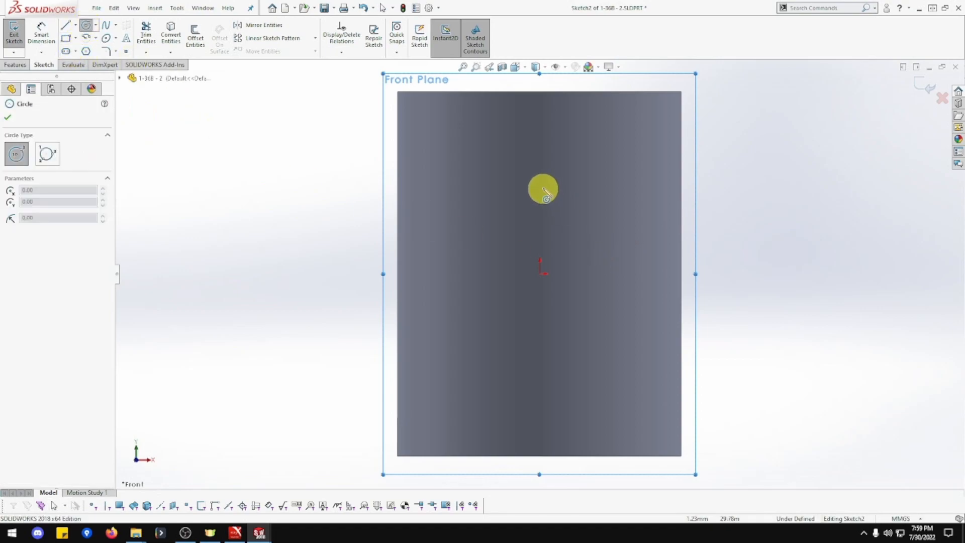
pyautogui.moveTo(540, 184); pyautogui.dragTo(560, 207)
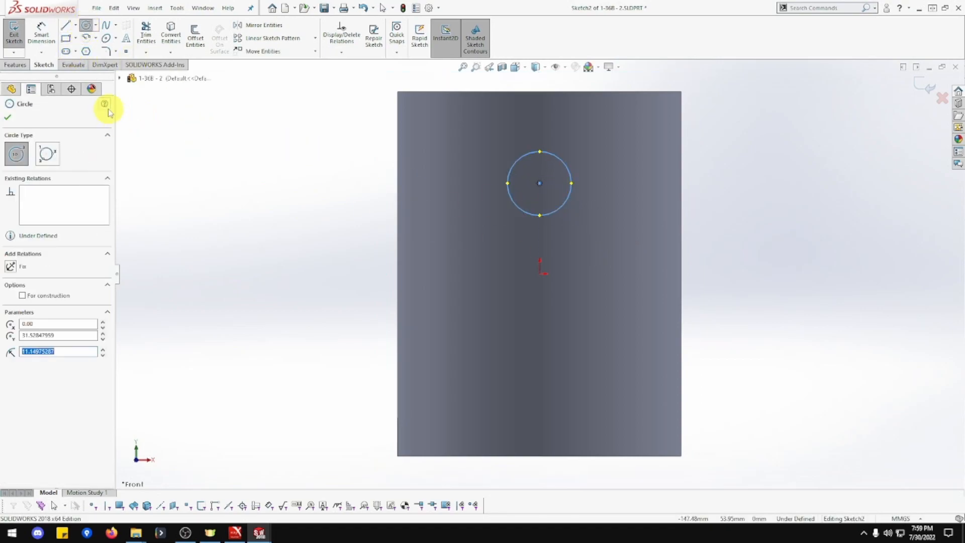
# - Set the circle's diameter to 24 mm
pyautogui.click(47, 43)
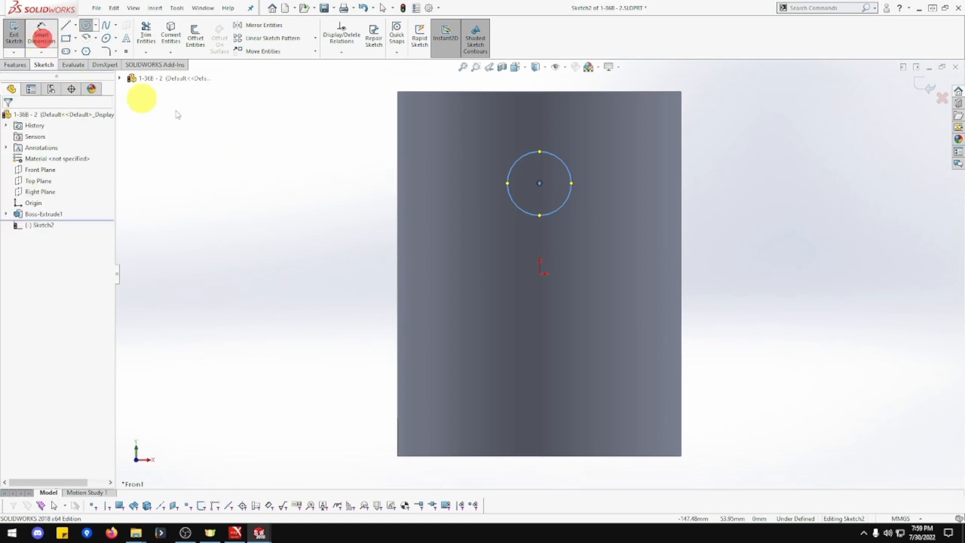
pyautogui.click(572, 182)
pyautogui.click(748, 114)
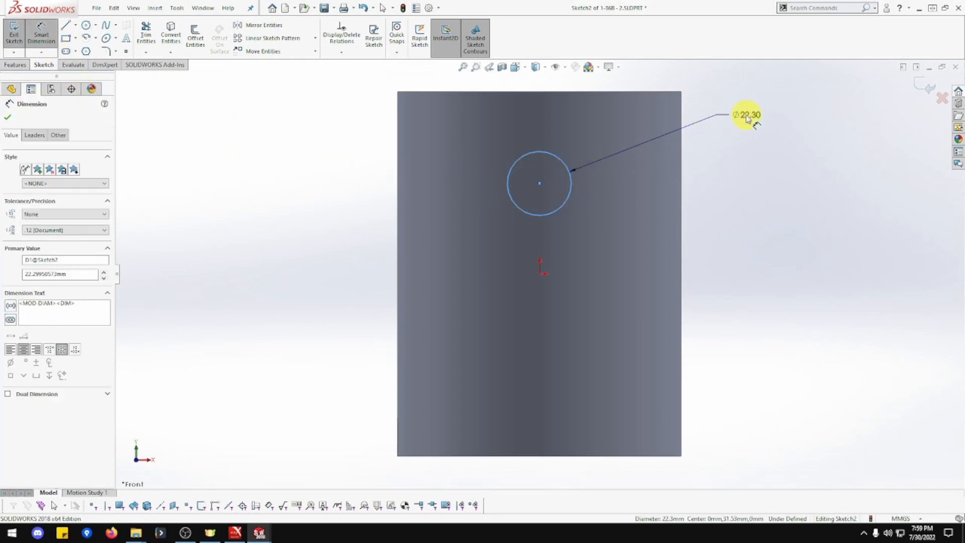
pyautogui.write('24')
pyautogui.press('Return')
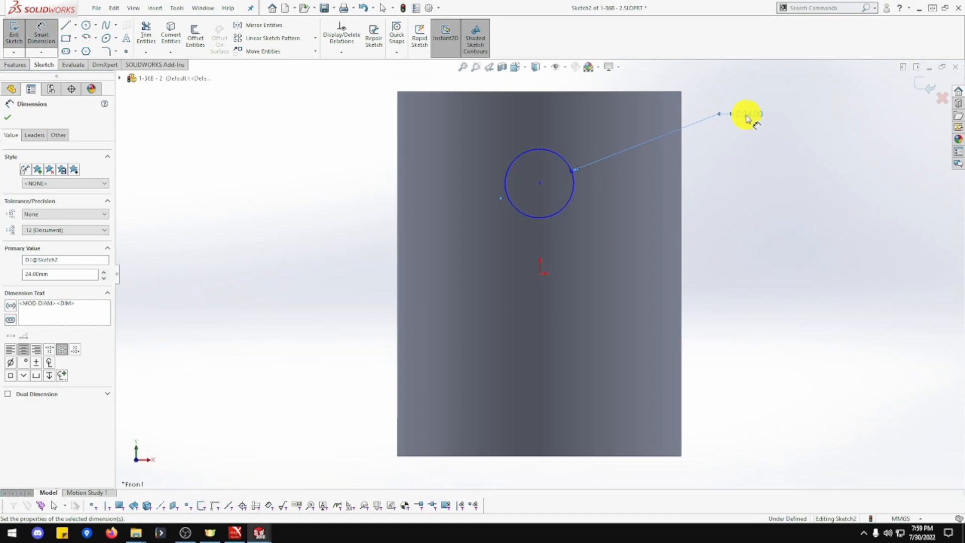
# - Dimension the circle's centre 102 mm above the tube's lower edge
pyautogui.click(551, 456)
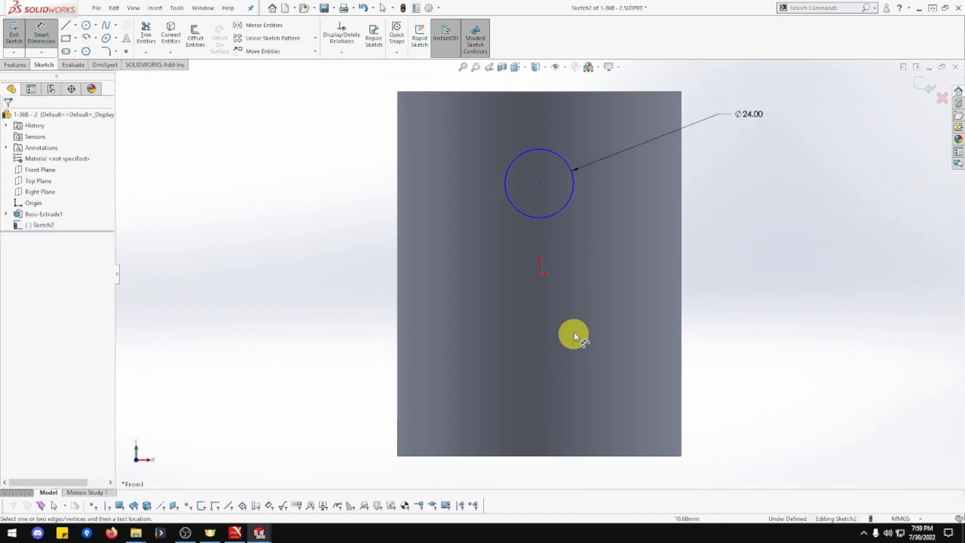
pyautogui.click(539, 184)
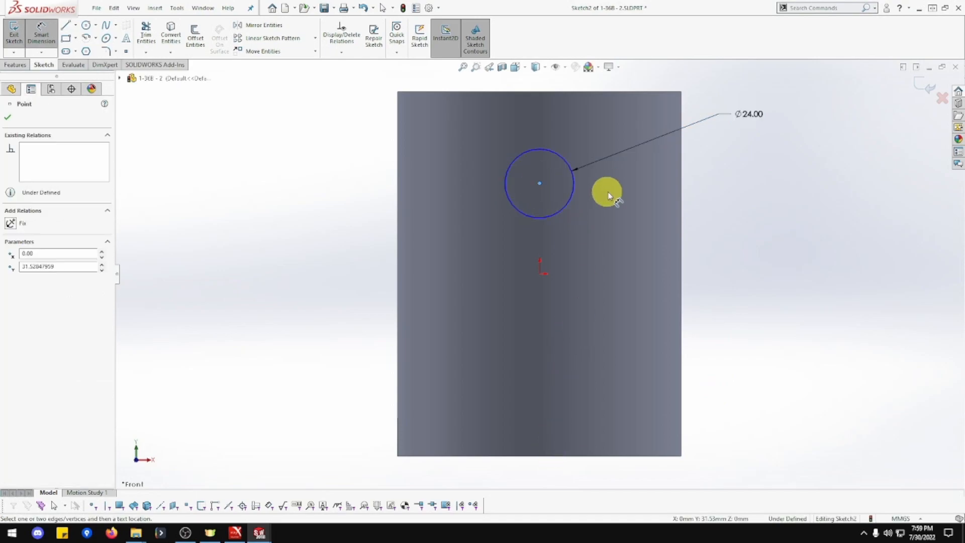
pyautogui.click(576, 457)
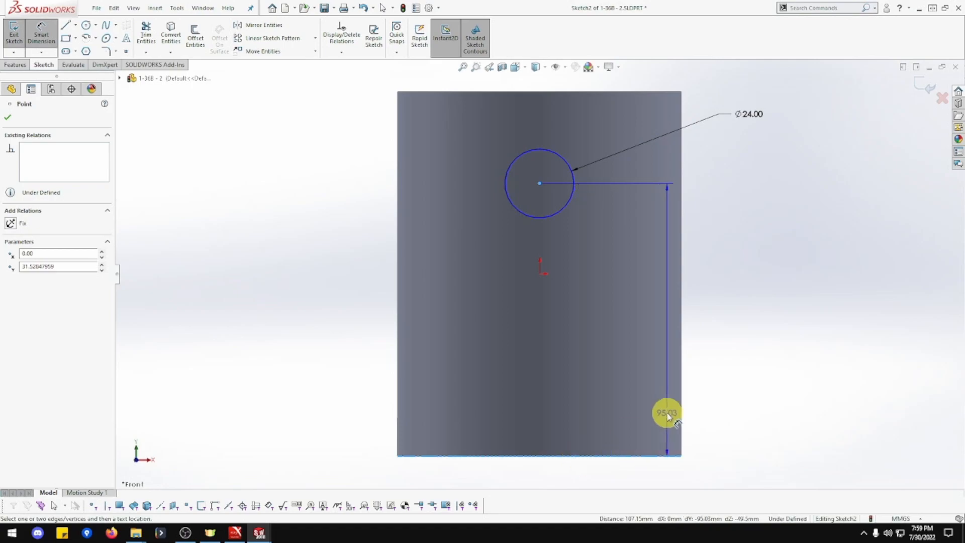
pyautogui.click(748, 303)
pyautogui.write('102')
pyautogui.press('Return')
pyautogui.press('Escape')
# - Add a vertical relation between the circle's centre and the origin
pyautogui.click(540, 163)
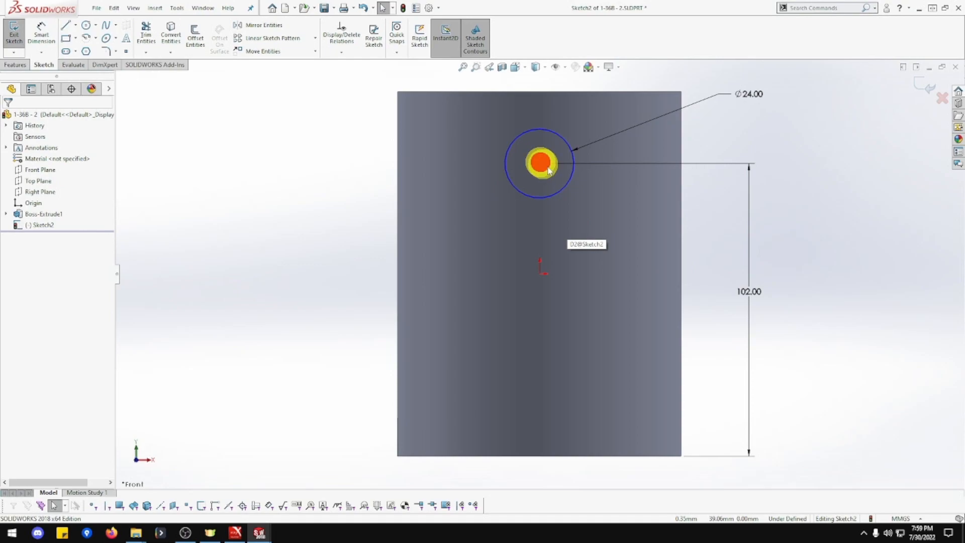
pyautogui.keyDown('ctrl'); pyautogui.click(540, 274); pyautogui.keyUp('ctrl')
pyautogui.click(583, 230)
# - Cut-extrude the 24 mm circle from the Front Plane through the tube wall on one side only
pyautogui.moveTo(359, 182); pyautogui.dragTo(308, 245, button='middle')
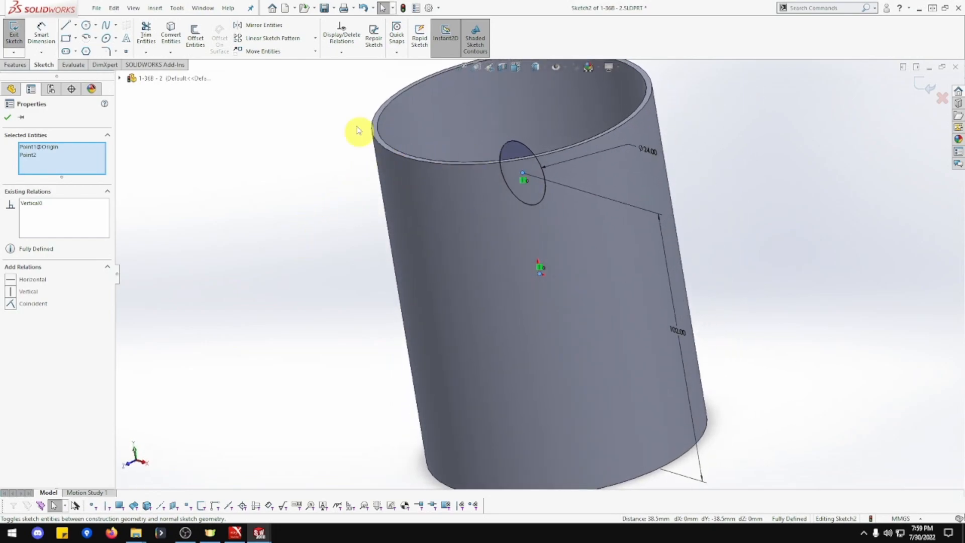
pyautogui.click(19, 63)
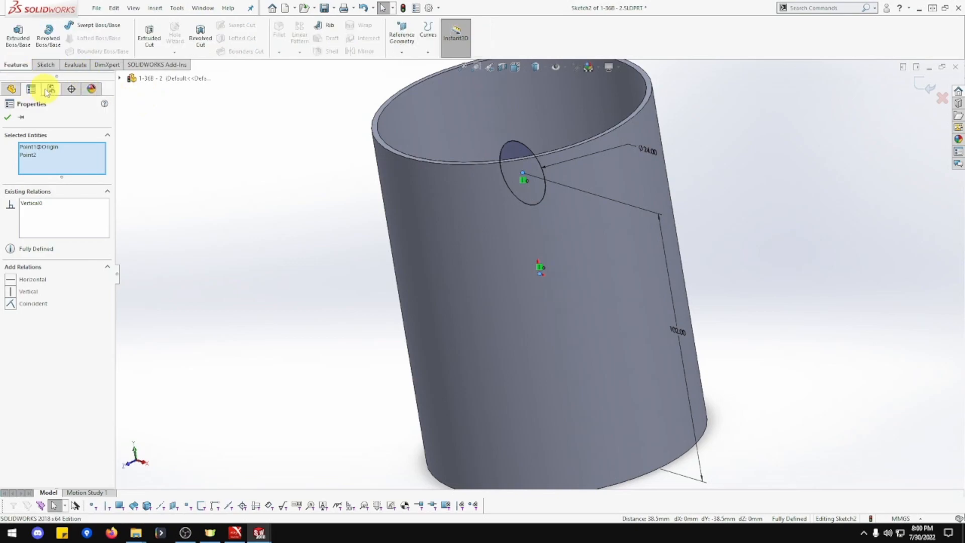
pyautogui.click(153, 38)
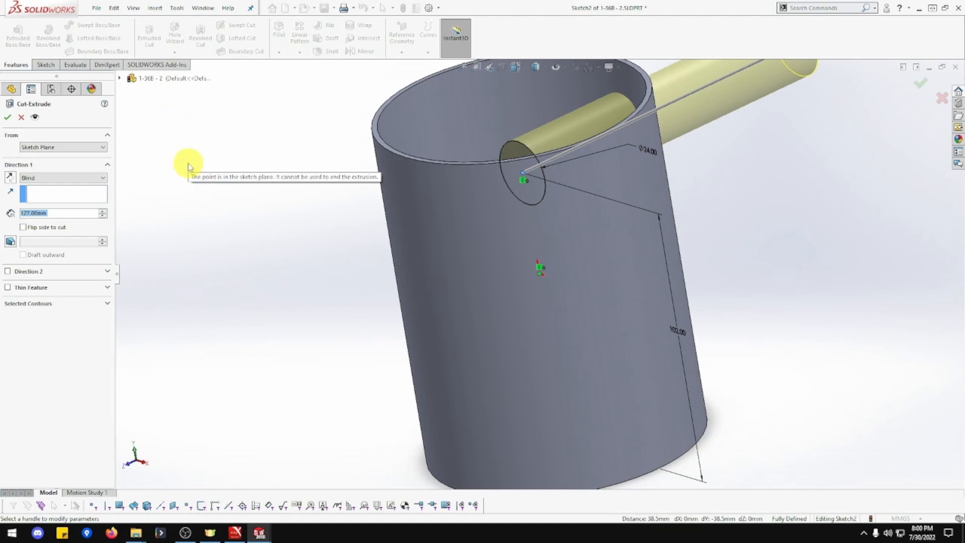
pyautogui.click(69, 182)
pyautogui.click(69, 184)
pyautogui.click(60, 191)
pyautogui.click(7, 117)
pyautogui.click(309, 210)
pyautogui.moveTo(309, 210); pyautogui.dragTo(234, 290, button='middle')
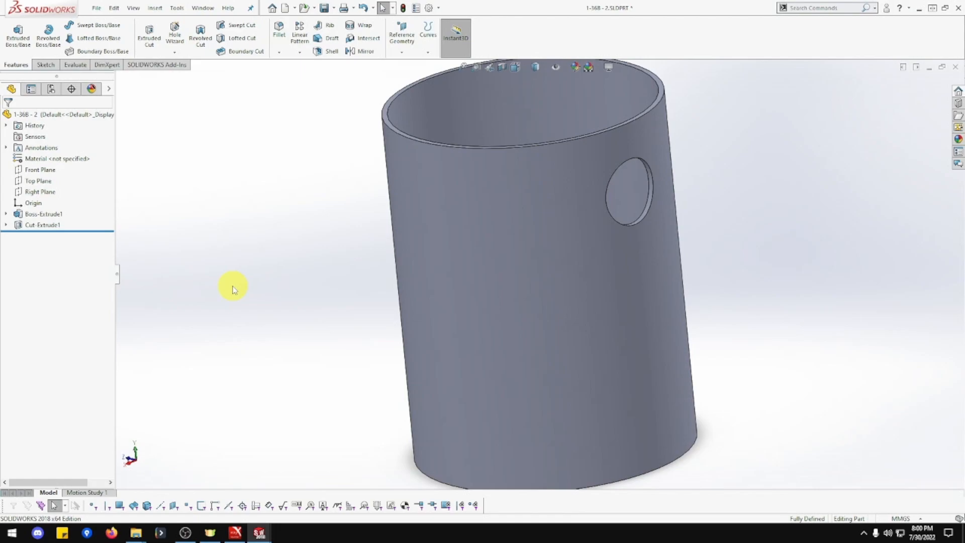
pyautogui.moveTo(247, 264); pyautogui.dragTo(242, 273, button='middle')
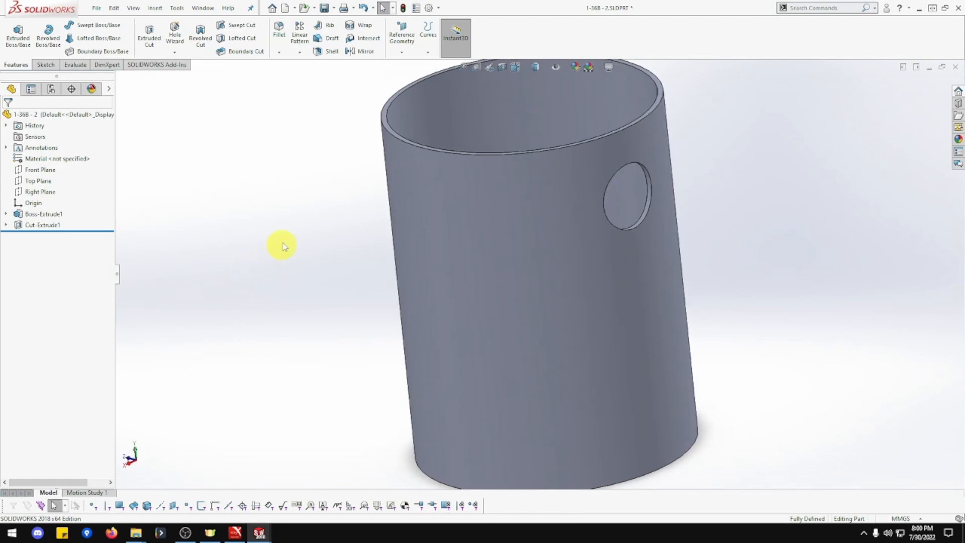
# - Start a sketch on the Top Plane and draw a horizontal construction line about 63 mm long from the origin past the tube wall
pyautogui.moveTo(291, 234); pyautogui.dragTo(309, 341, button='middle')
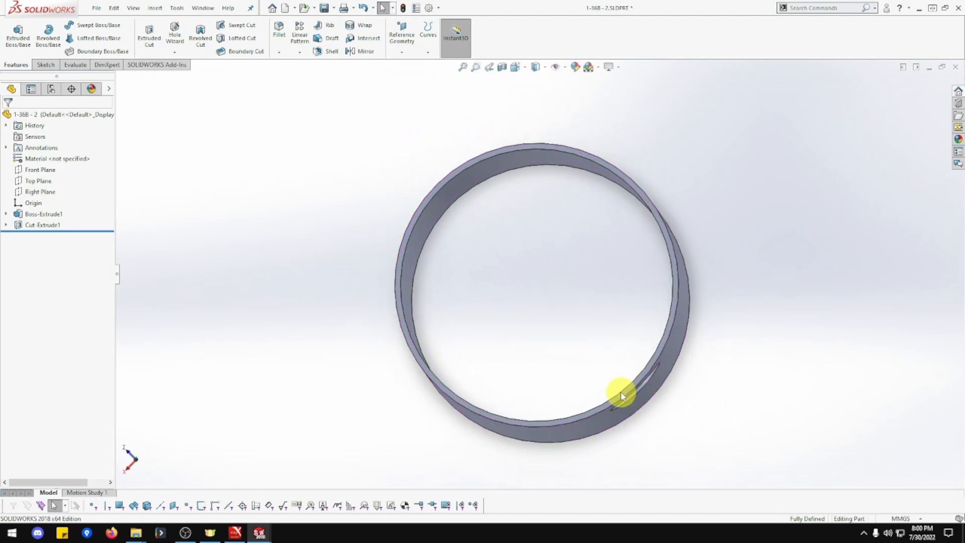
pyautogui.moveTo(635, 394); pyautogui.dragTo(568, 330, button='middle')
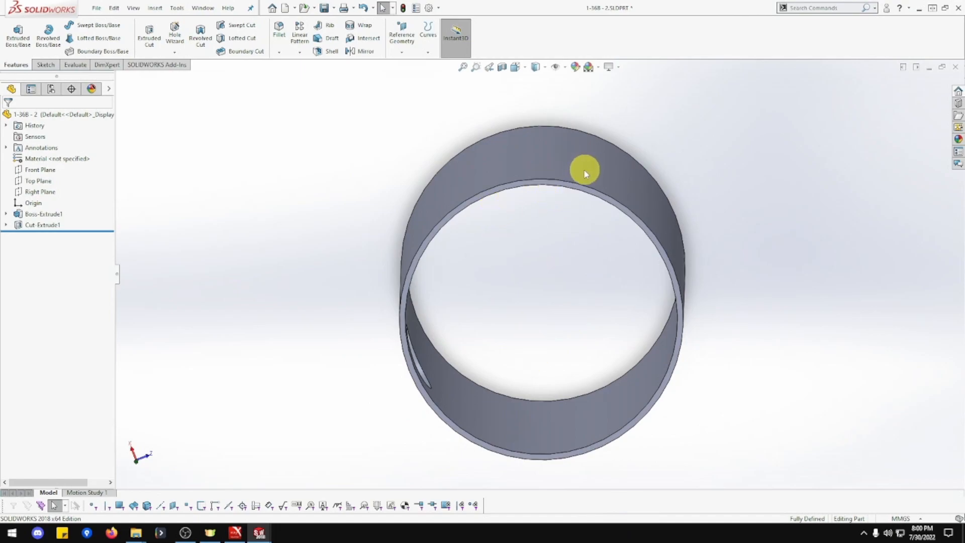
pyautogui.moveTo(551, 278); pyautogui.dragTo(549, 243, button='middle')
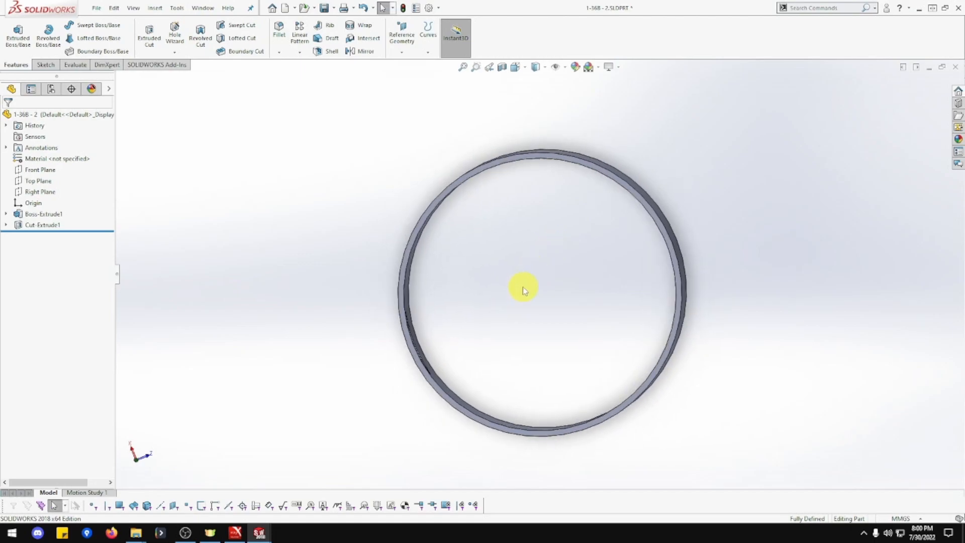
pyautogui.rightClick(46, 181)
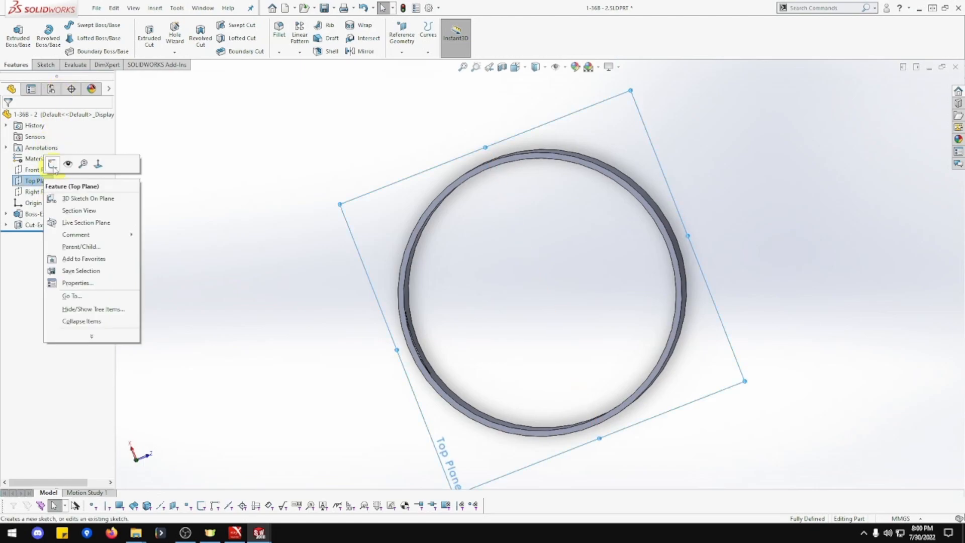
pyautogui.click(53, 166)
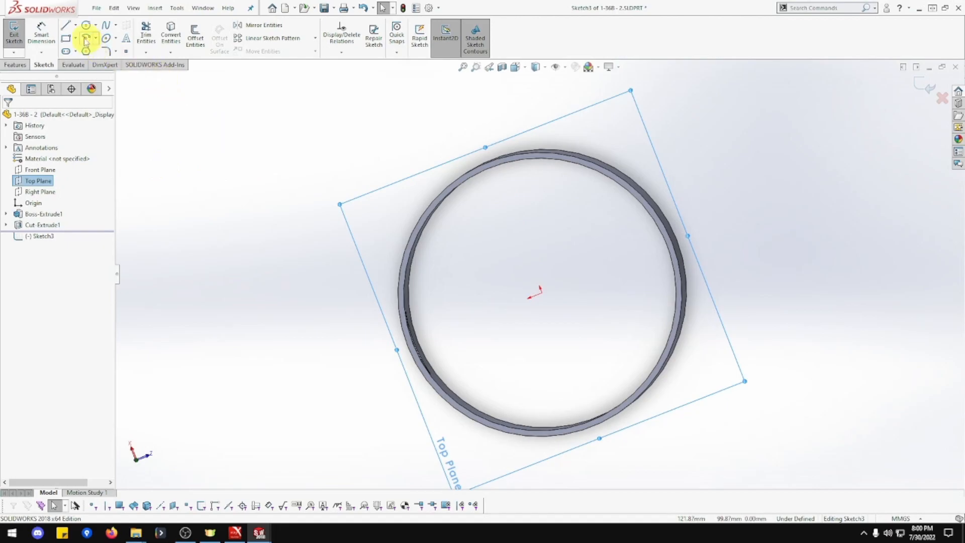
pyautogui.click(75, 25)
pyautogui.click(86, 51)
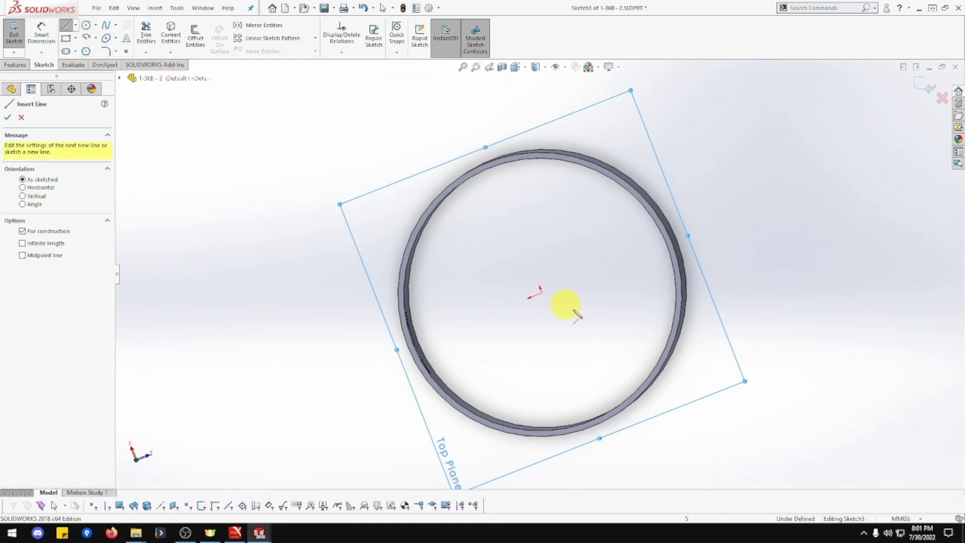
pyautogui.click(541, 292)
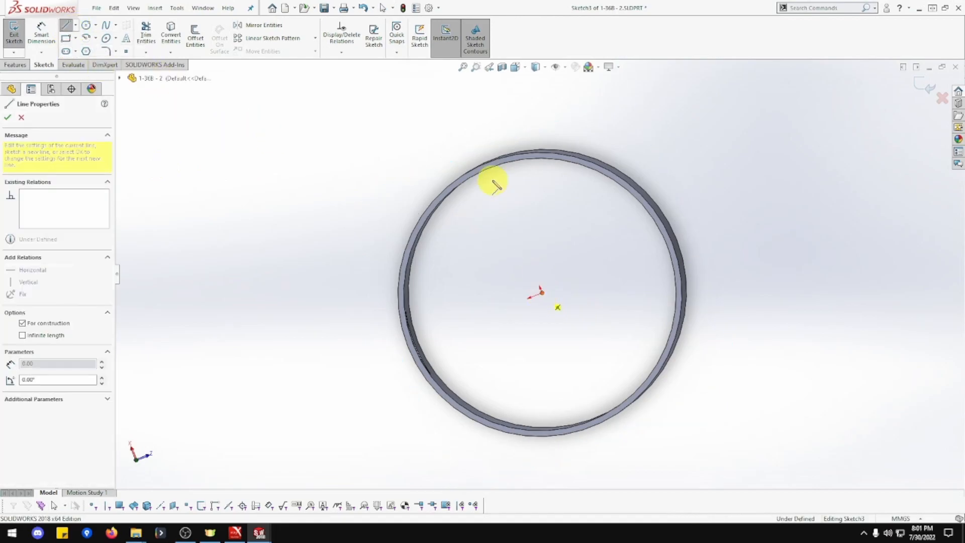
pyautogui.click(477, 126)
# - Draw a second construction line from the origin past the tube wall, at about 24° to the first
pyautogui.doubleClick(552, 112)
pyautogui.click(542, 292)
pyautogui.rightClick(585, 244)
pyautogui.click(587, 246)
pyautogui.click(523, 121)
pyautogui.press('Escape')
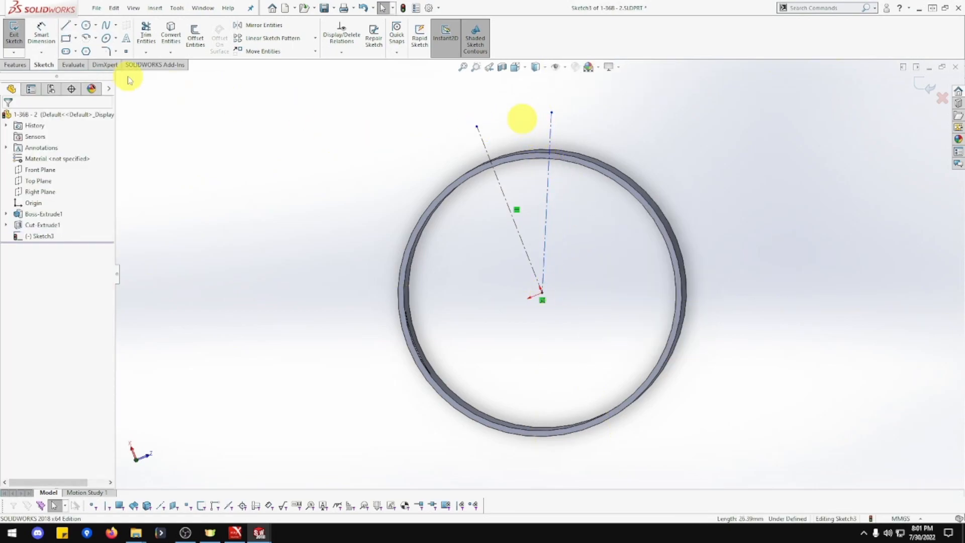
# - Set the angle between the two construction lines to 25° and finish the sketch
pyautogui.click(41, 34)
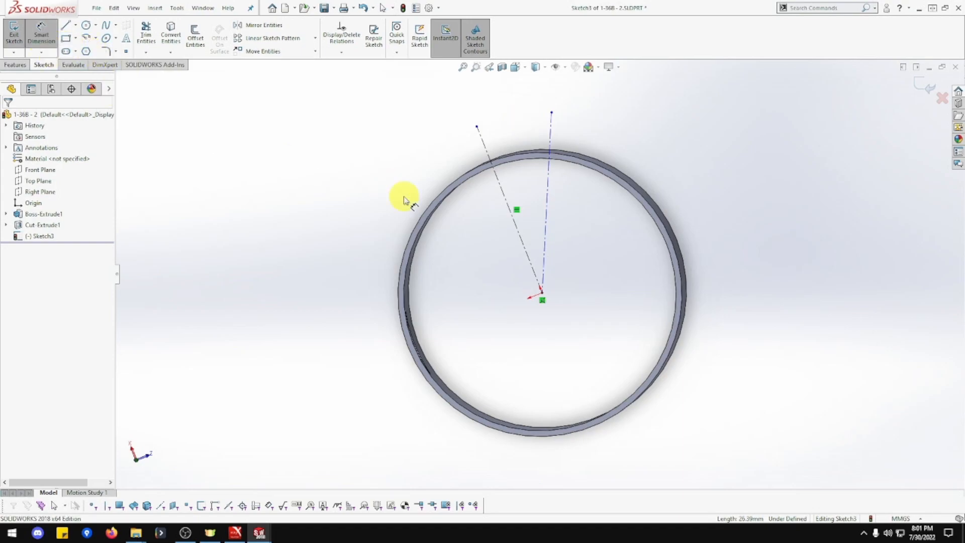
pyautogui.click(513, 218)
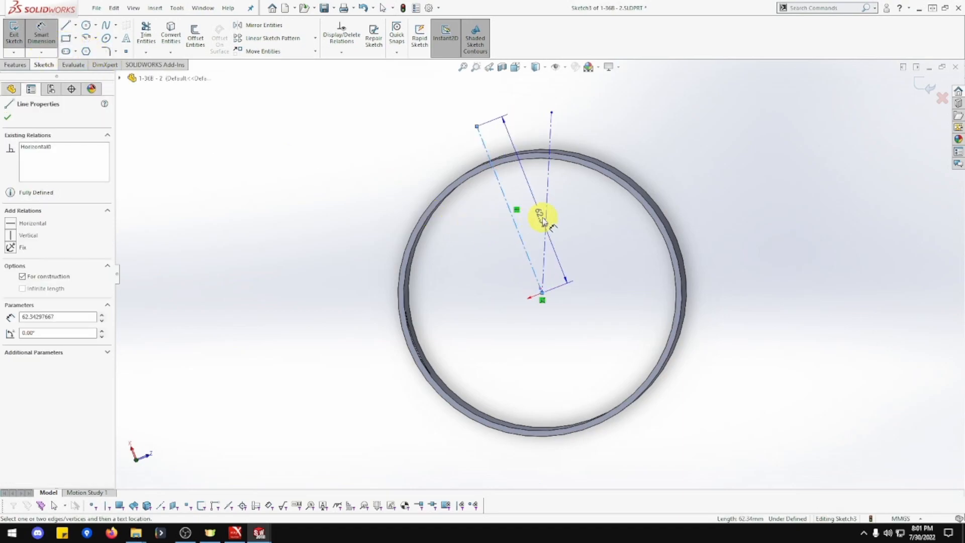
pyautogui.click(545, 220)
pyautogui.click(524, 191)
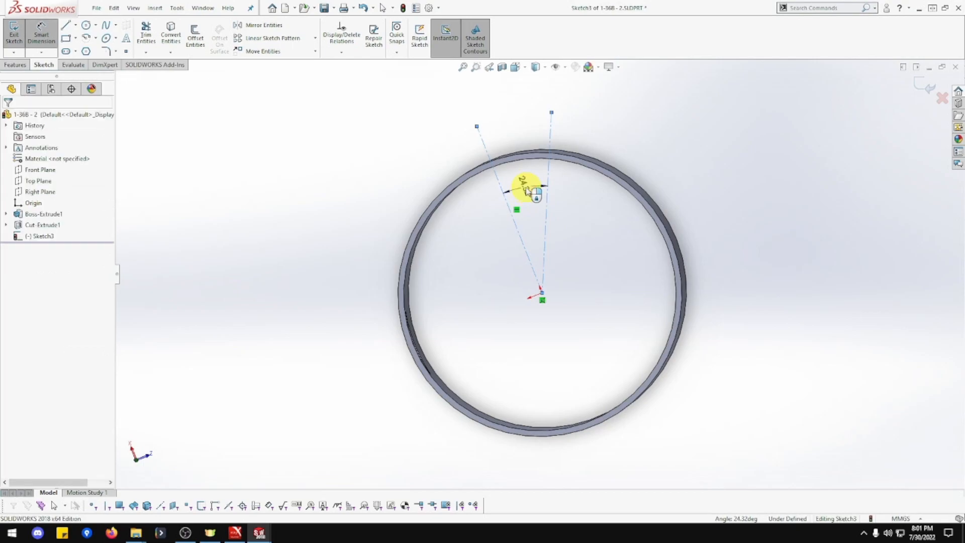
pyautogui.write('25')
pyautogui.press('Return')
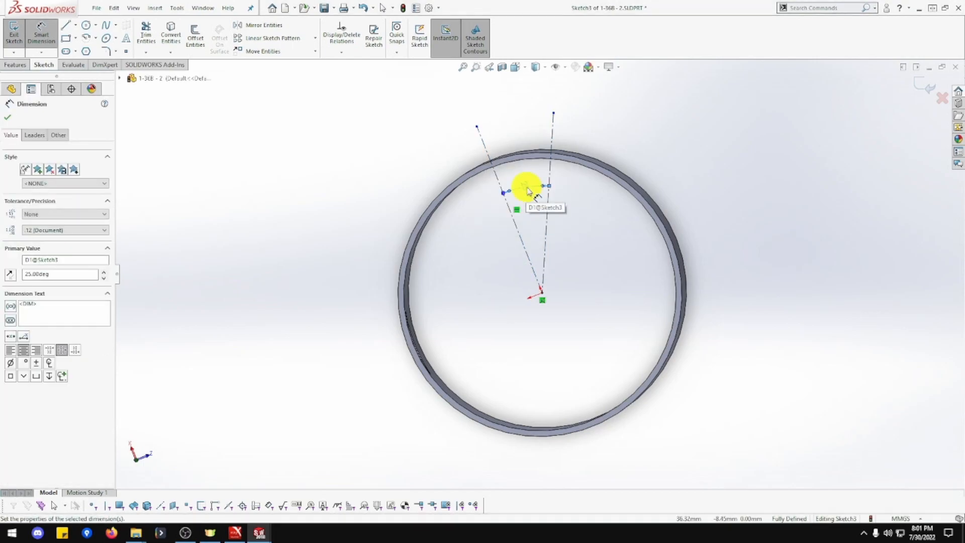
pyautogui.press('Escape')
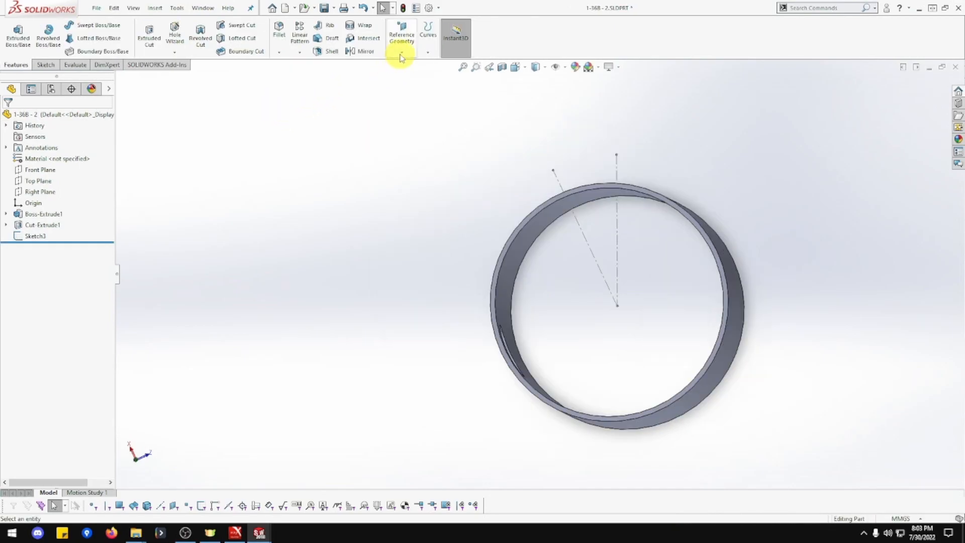
# - Create a reference plane through the endpoint of the angled construction line and perpendicular to that line
pyautogui.click(402, 52)
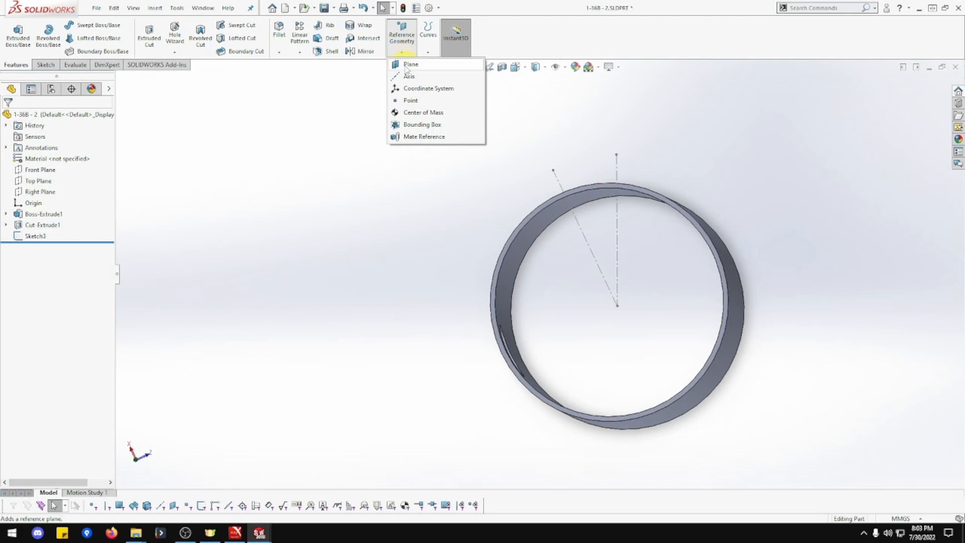
pyautogui.click(408, 66)
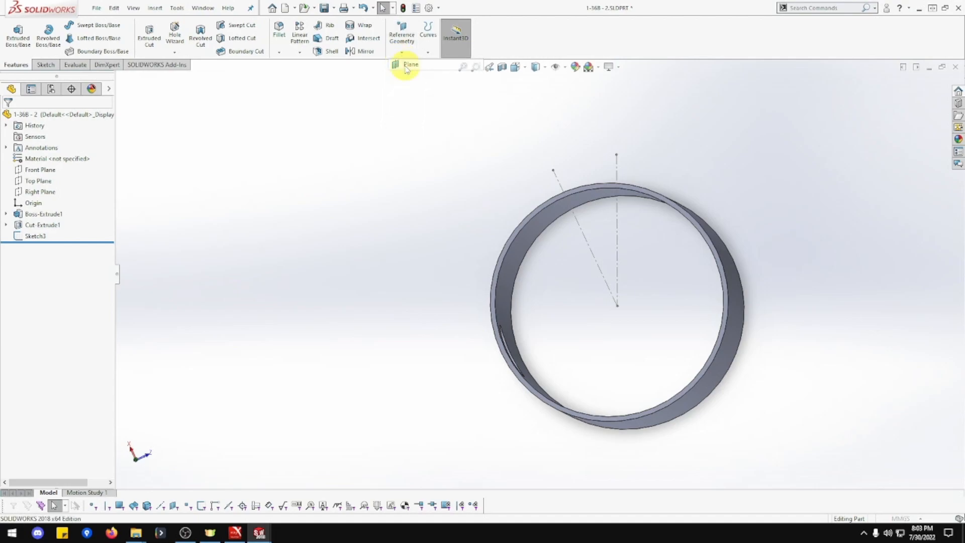
pyautogui.click(617, 157)
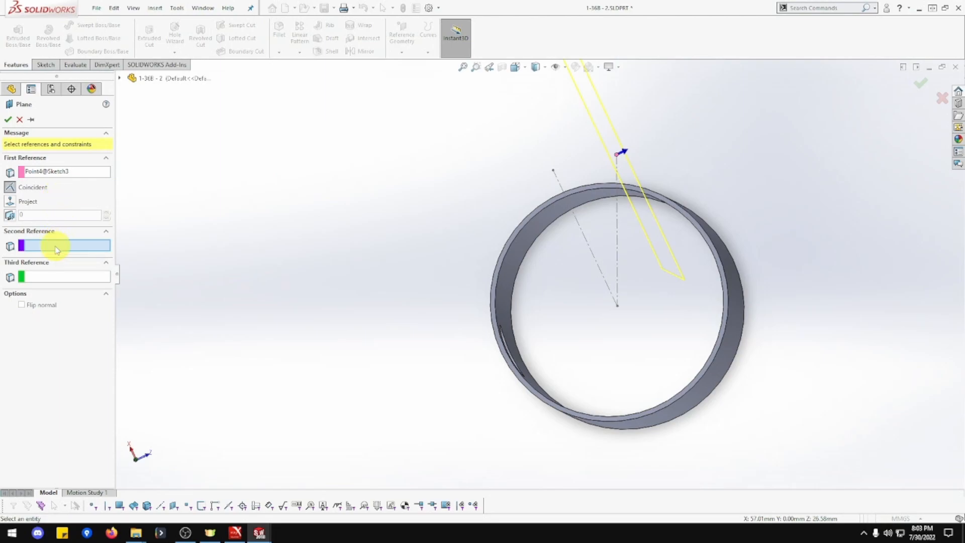
pyautogui.click(618, 219)
pyautogui.moveTo(618, 219)
pyautogui.mouseDown(button='middle')
pyautogui.moveTo(610, 218)
pyautogui.moveTo(621, 217)
pyautogui.moveTo(620, 231)
pyautogui.mouseUp(button='middle')
pyautogui.scroll(-1, 620, 231)
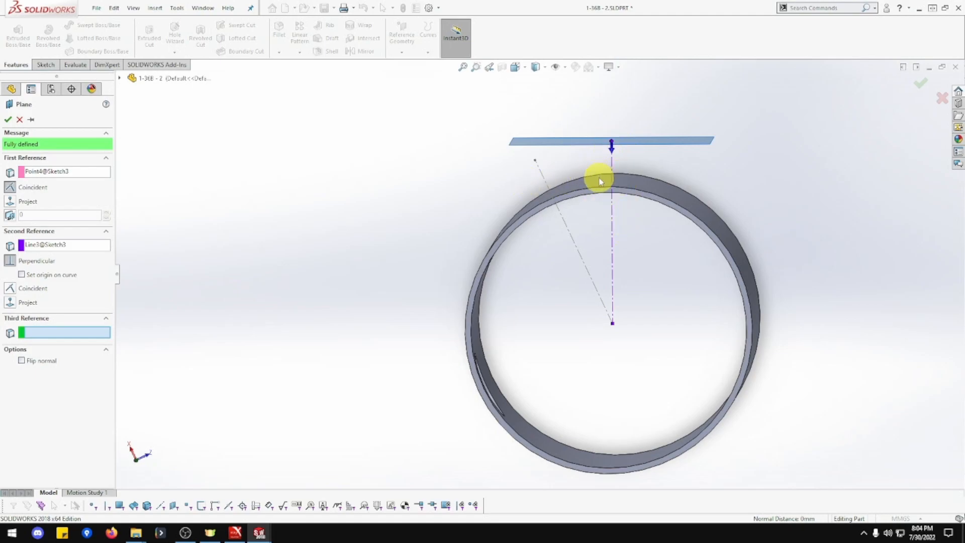
pyautogui.moveTo(599, 181); pyautogui.dragTo(565, 195, button='middle')
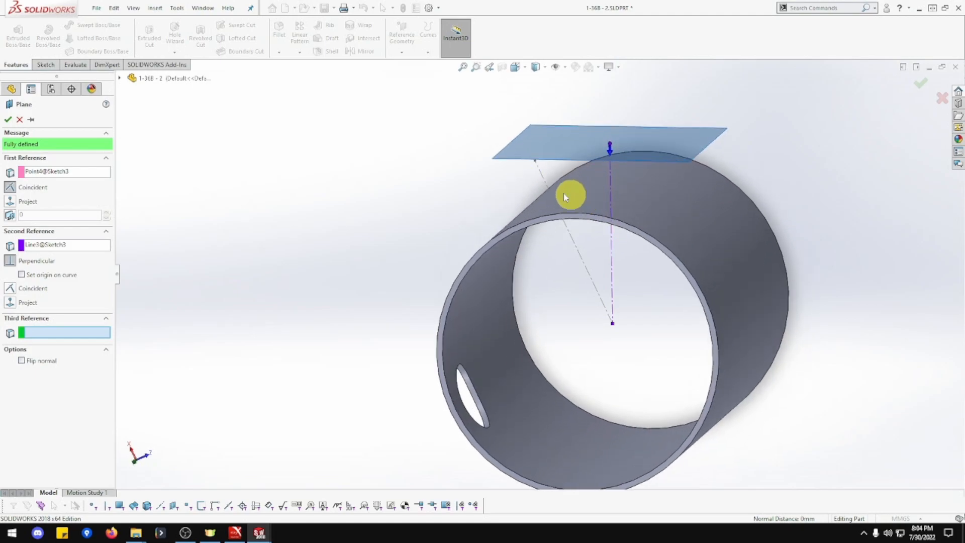
pyautogui.click(9, 119)
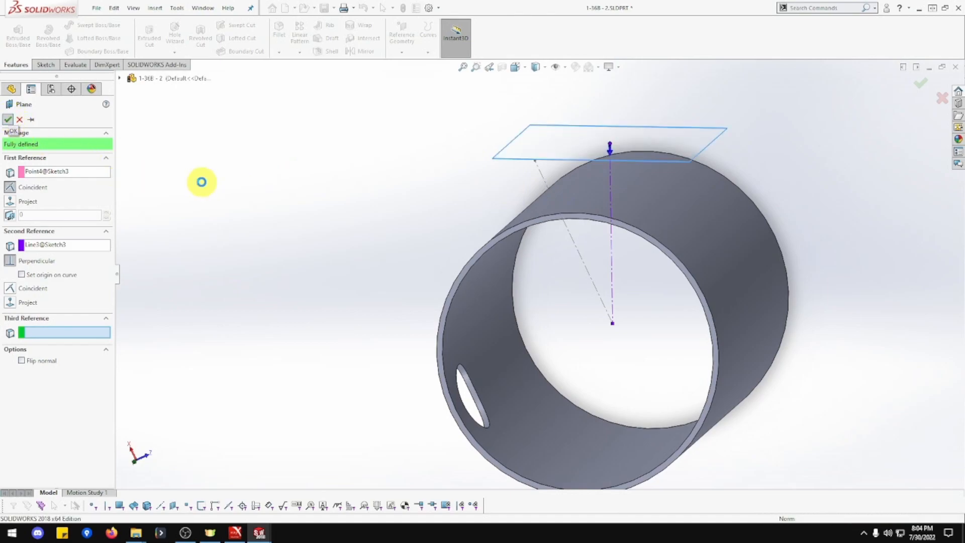
# - Examine the new plane's position against the tube and the two construction lines from normal and oblique views
pyautogui.rightClick(581, 153)
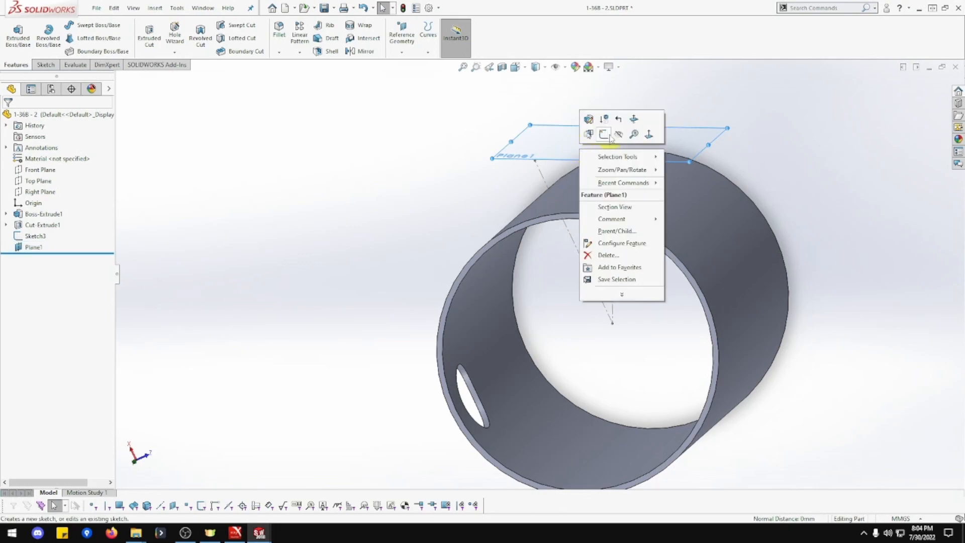
pyautogui.click(649, 135)
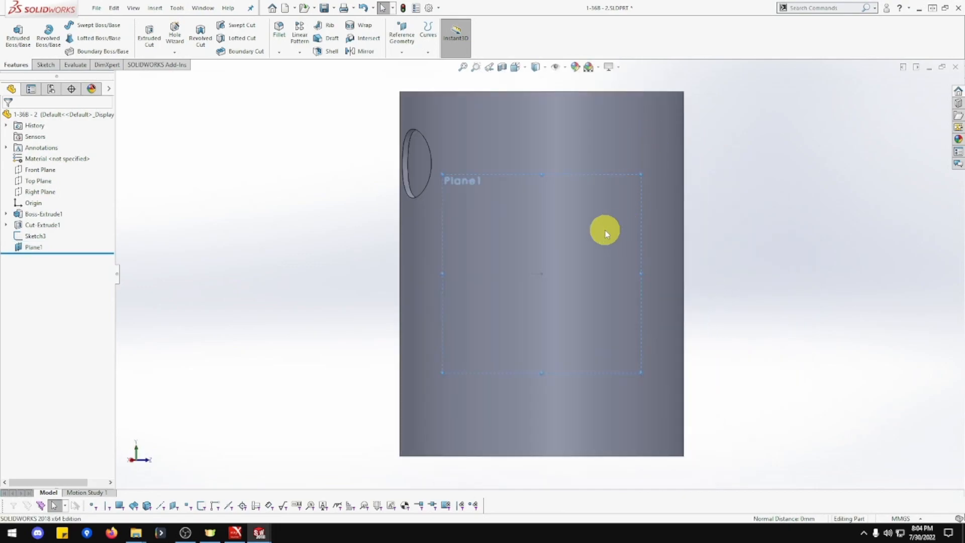
pyautogui.moveTo(605, 234)
pyautogui.mouseDown(button='middle')
pyautogui.moveTo(459, 235)
pyautogui.moveTo(588, 241)
pyautogui.mouseUp(button='middle')
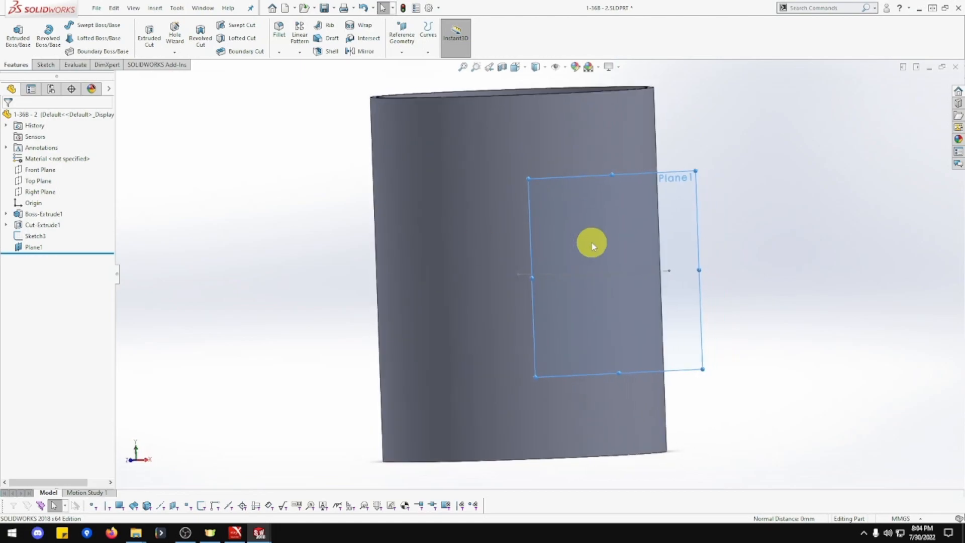
pyautogui.rightClick(592, 245)
pyautogui.click(647, 228)
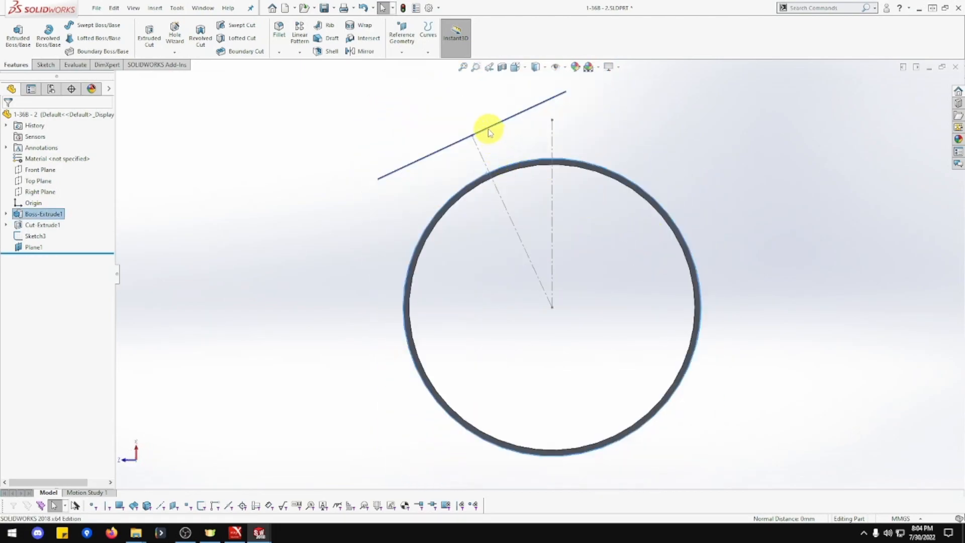
pyautogui.rightClick(490, 132)
pyautogui.click(557, 116)
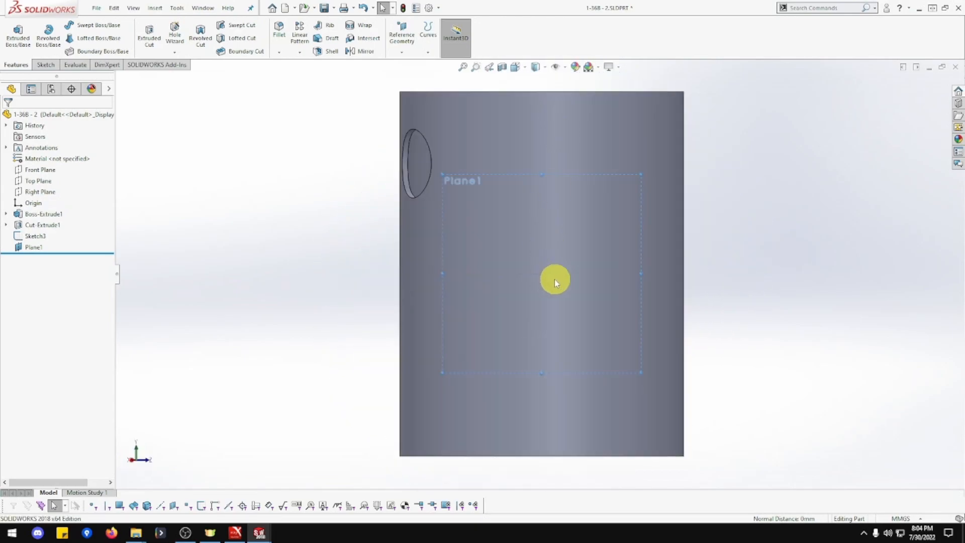
pyautogui.click(543, 288)
pyautogui.rightClick(543, 291)
pyautogui.moveTo(538, 290); pyautogui.dragTo(517, 291, button='middle')
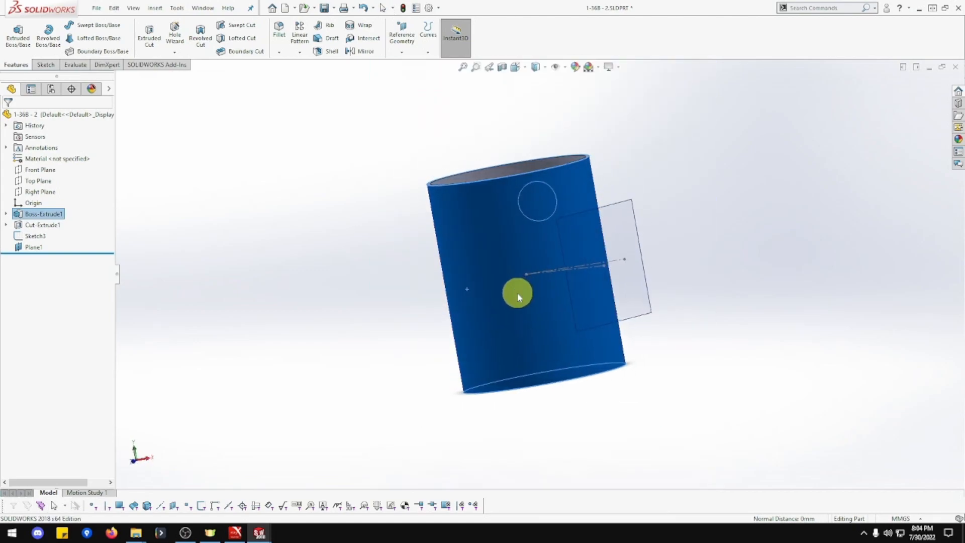
pyautogui.click(695, 228)
# - Start a sketch on the angled plane and draw a circle about 20 mm in diameter centred on the horizontal construction line's endpoint
pyautogui.rightClick(625, 235)
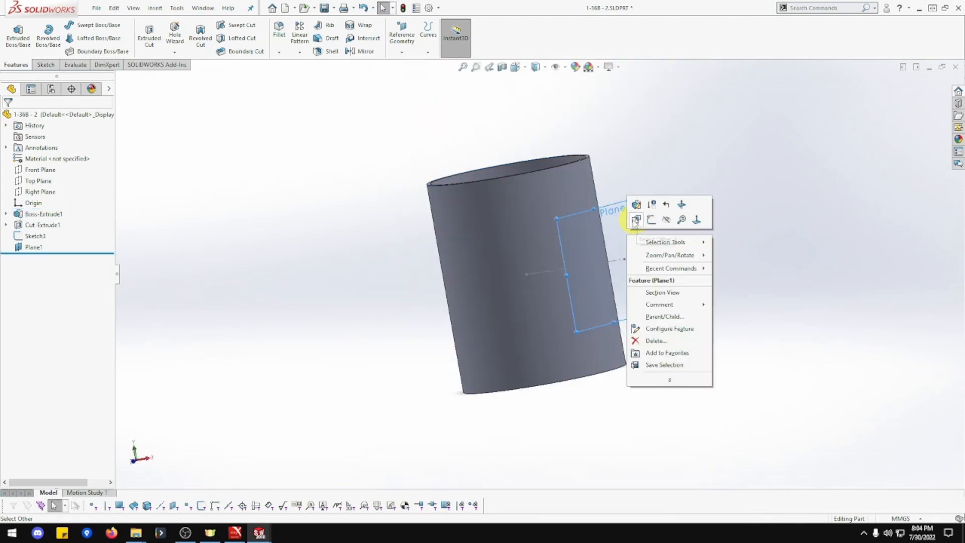
pyautogui.click(636, 219)
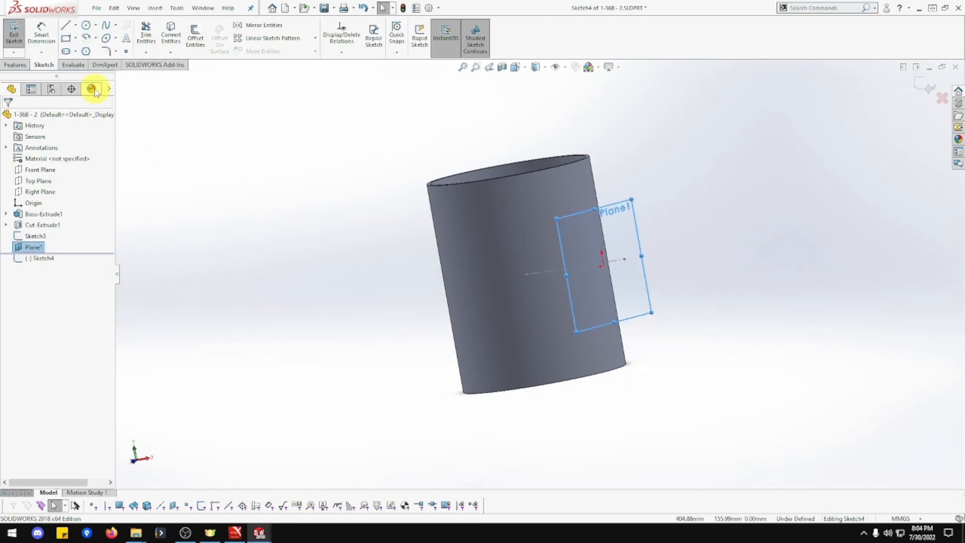
pyautogui.click(86, 24)
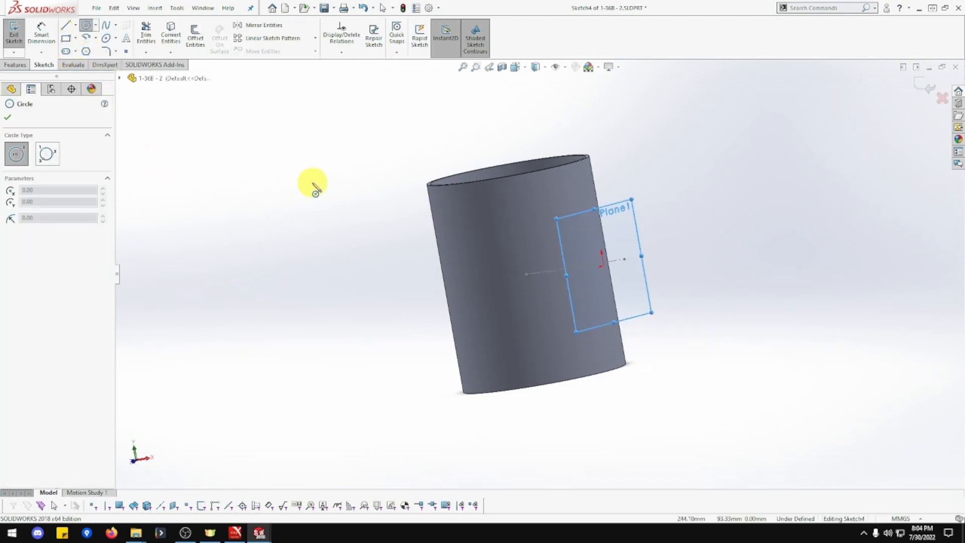
pyautogui.click(625, 260)
pyautogui.click(637, 271)
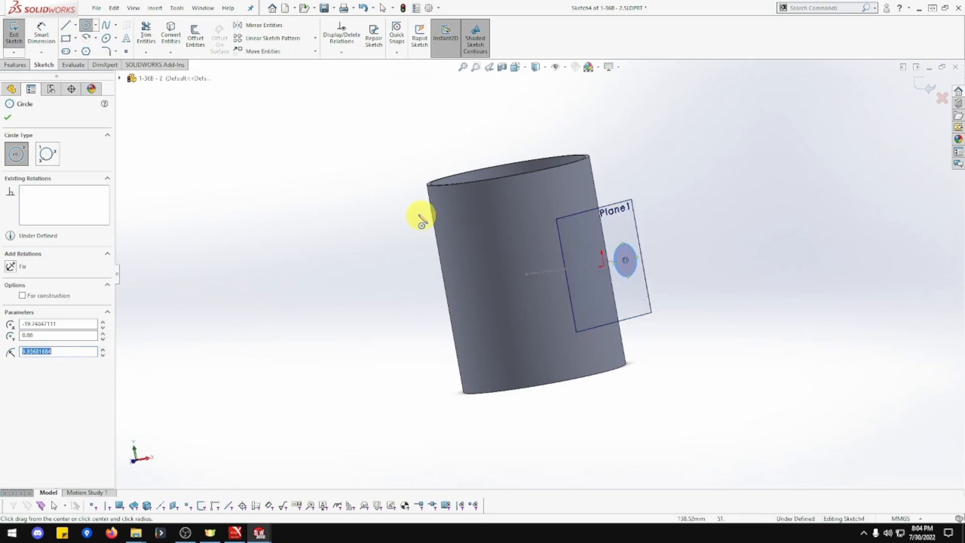
# - Dimension the circle on the angled plane to a diameter of 13 mm
pyautogui.click(42, 34)
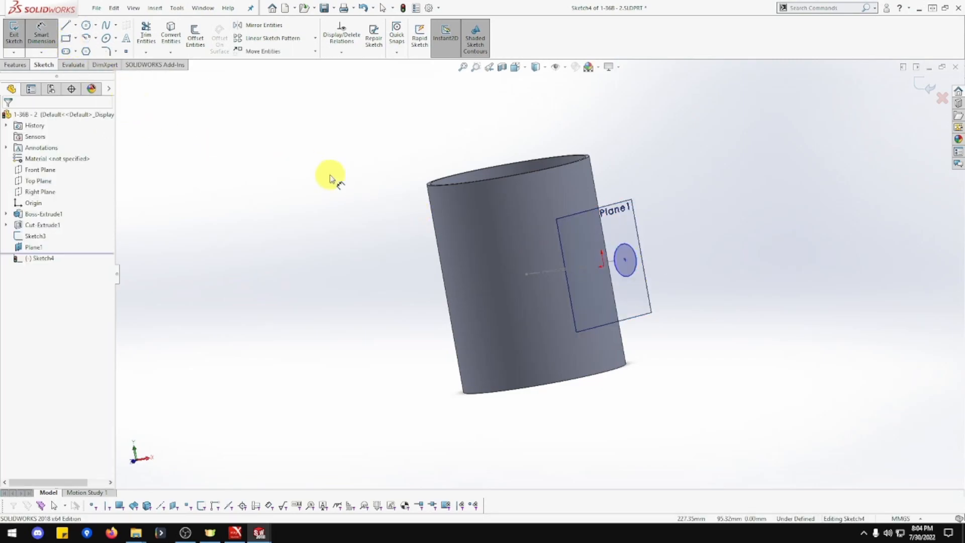
pyautogui.click(625, 247)
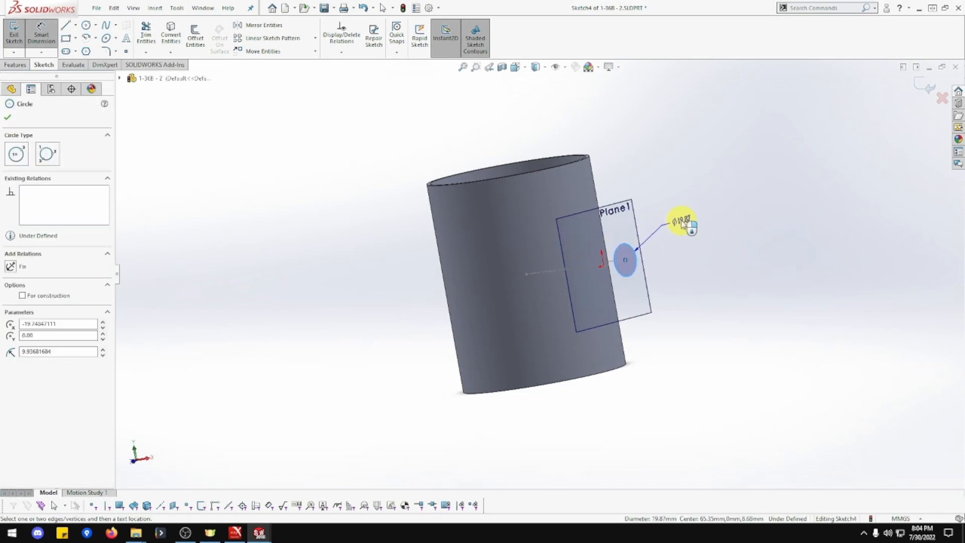
pyautogui.click(682, 222)
pyautogui.write('13')
pyautogui.press('Return')
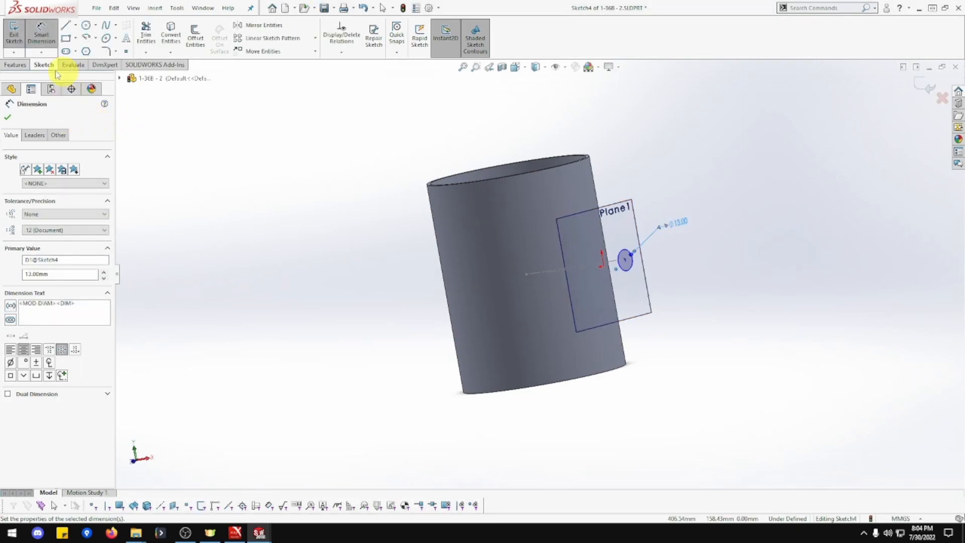
# - Cut-extrude the 13 mm circle in the reversed direction toward the tube with the Up To Next end condition
pyautogui.click(23, 65)
pyautogui.click(149, 43)
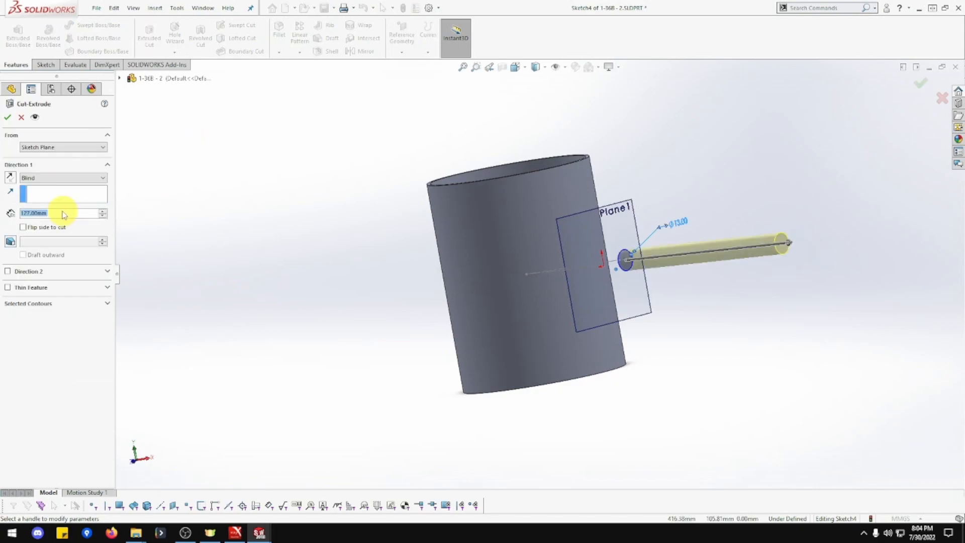
pyautogui.click(9, 178)
pyautogui.moveTo(301, 257); pyautogui.dragTo(349, 402, button='middle')
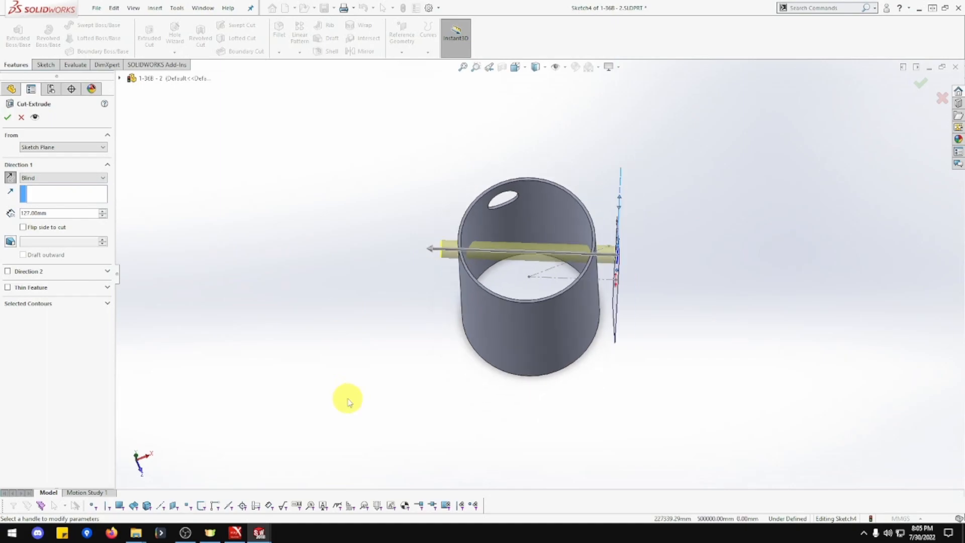
pyautogui.click(54, 178)
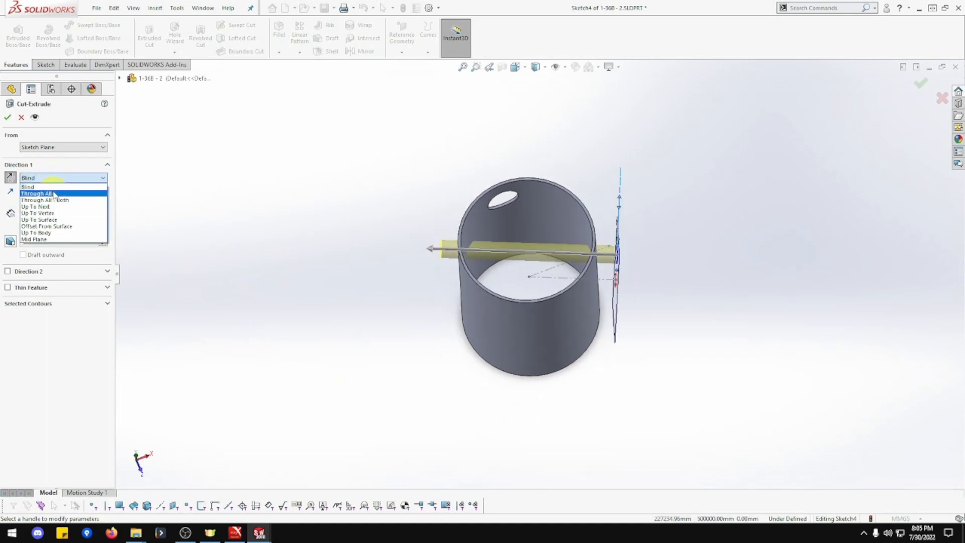
pyautogui.click(48, 193)
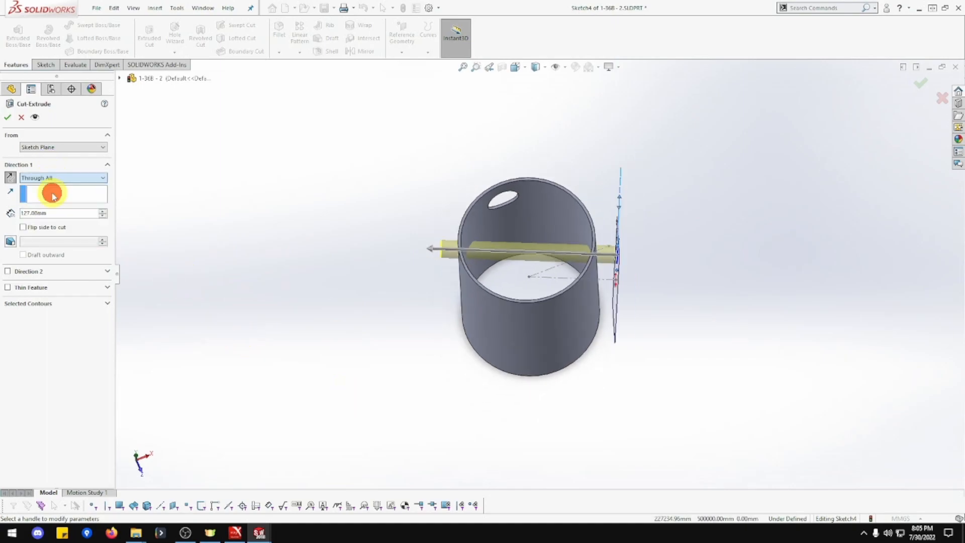
pyautogui.click(49, 178)
pyautogui.click(49, 206)
pyautogui.moveTo(327, 248); pyautogui.dragTo(211, 202, button='middle')
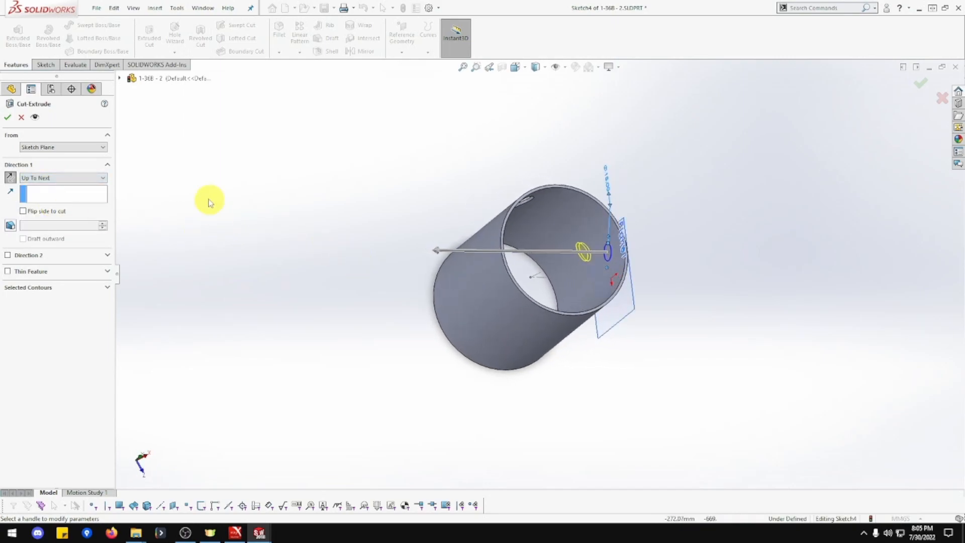
pyautogui.click(8, 117)
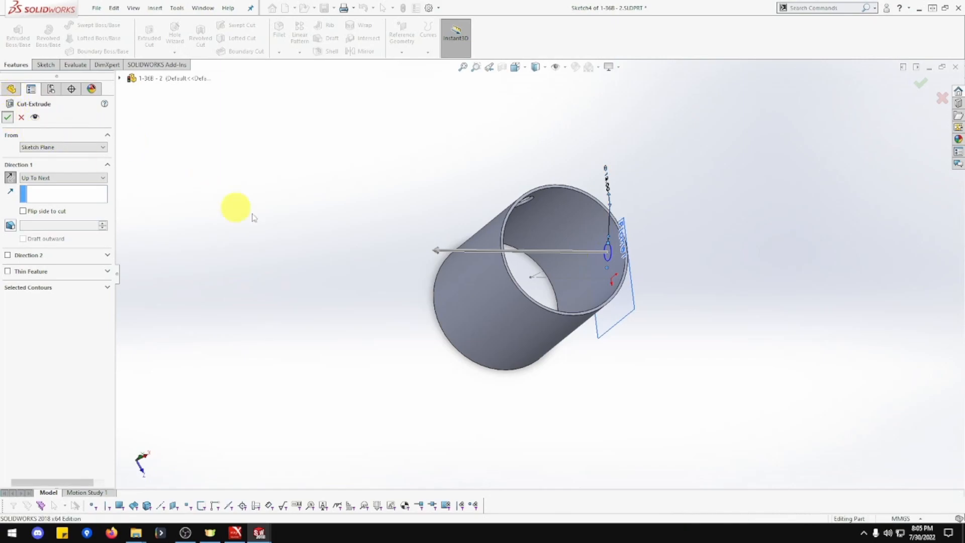
# - Check the 13 mm hole against the construction lines and delete its cut feature, keeping the sketch
pyautogui.moveTo(350, 248)
pyautogui.mouseDown(button='middle')
pyautogui.moveTo(387, 243)
pyautogui.moveTo(286, 255)
pyautogui.moveTo(269, 292)
pyautogui.moveTo(342, 327)
pyautogui.moveTo(330, 310)
pyautogui.moveTo(341, 309)
pyautogui.moveTo(282, 295)
pyautogui.moveTo(347, 303)
pyautogui.moveTo(337, 304)
pyautogui.mouseUp(button='middle')
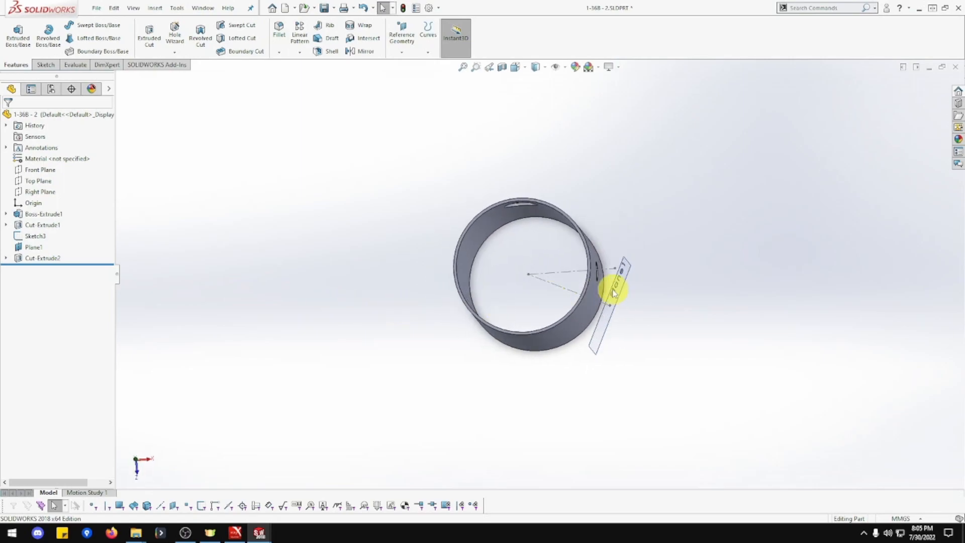
pyautogui.moveTo(623, 310); pyautogui.dragTo(641, 328, button='middle')
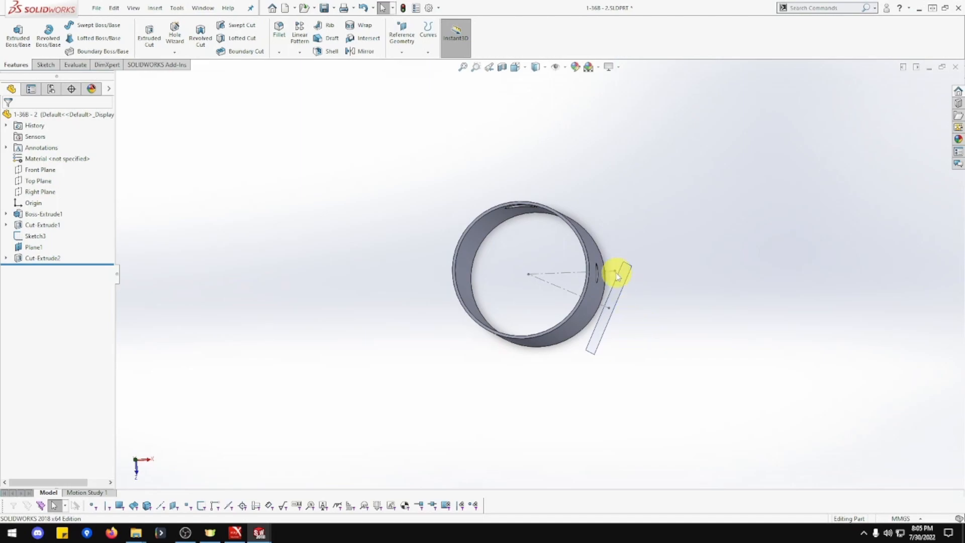
pyautogui.click(6, 258)
pyautogui.click(39, 272)
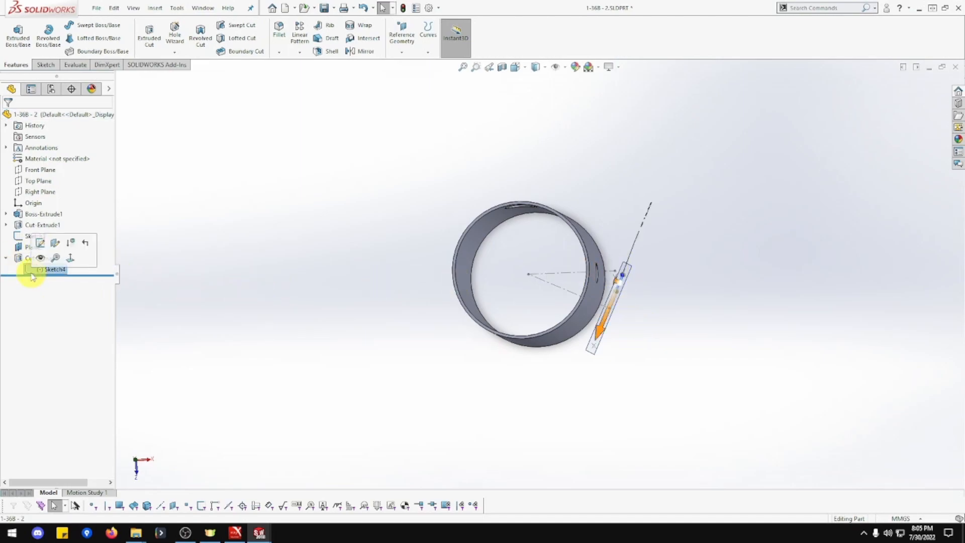
pyautogui.moveTo(161, 282)
pyautogui.mouseDown(button='middle')
pyautogui.moveTo(113, 263)
pyautogui.moveTo(170, 280)
pyautogui.mouseUp(button='middle')
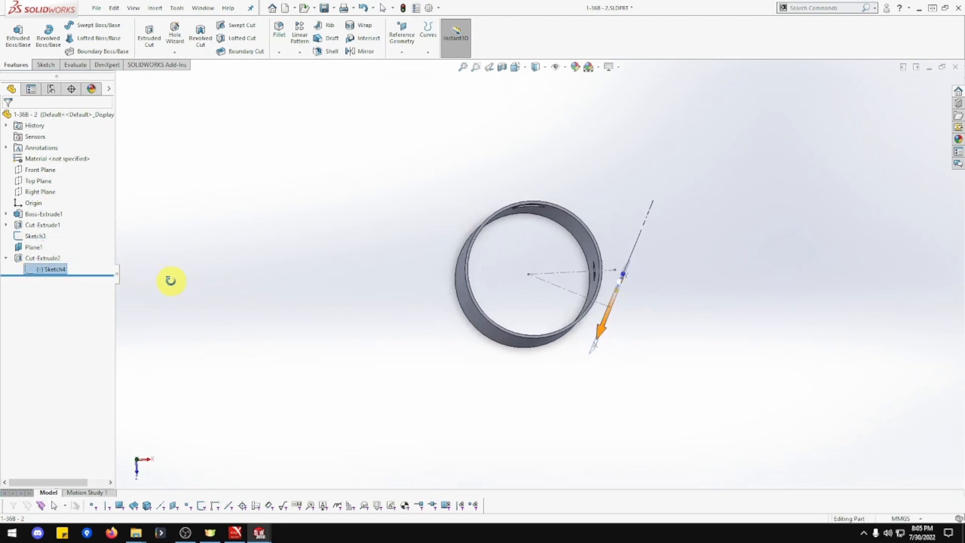
pyautogui.rightClick(47, 270)
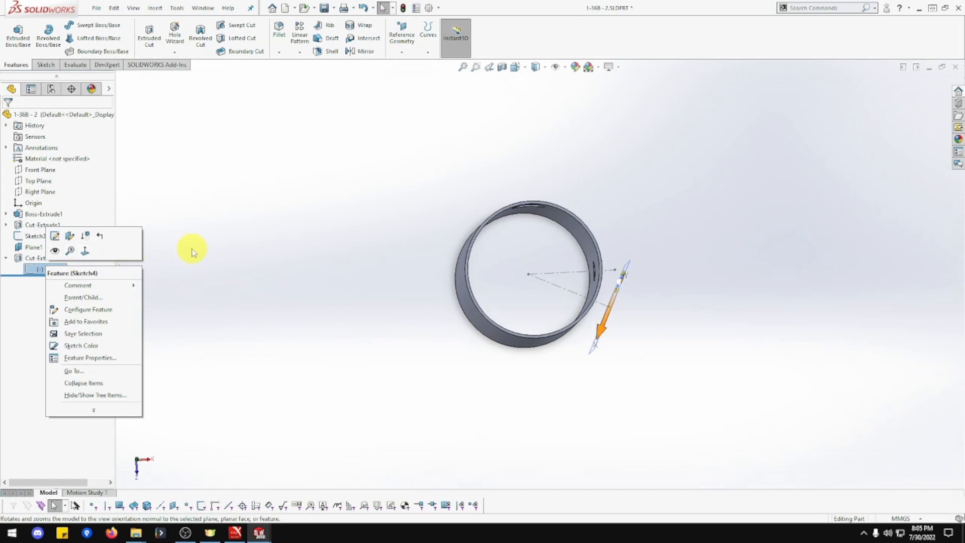
pyautogui.rightClick(33, 259)
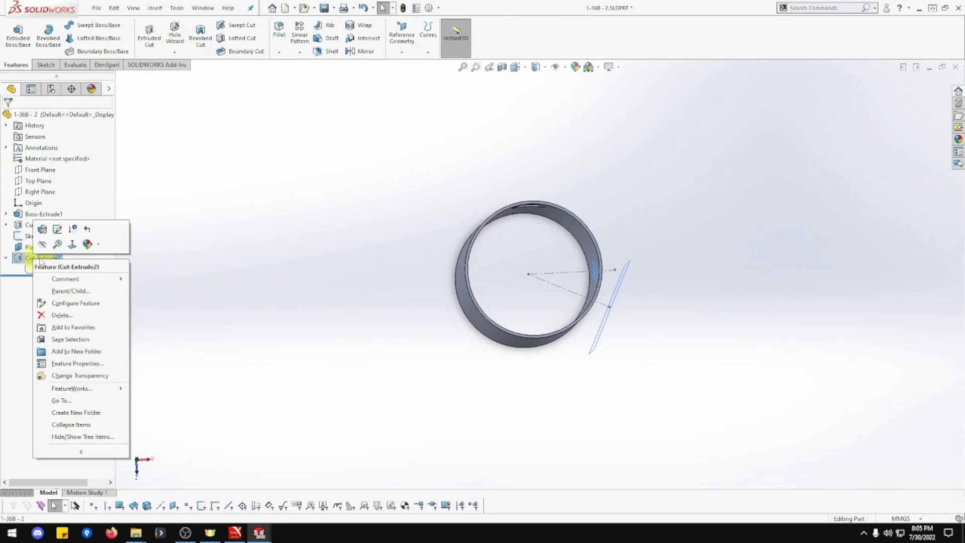
pyautogui.press('Delete')
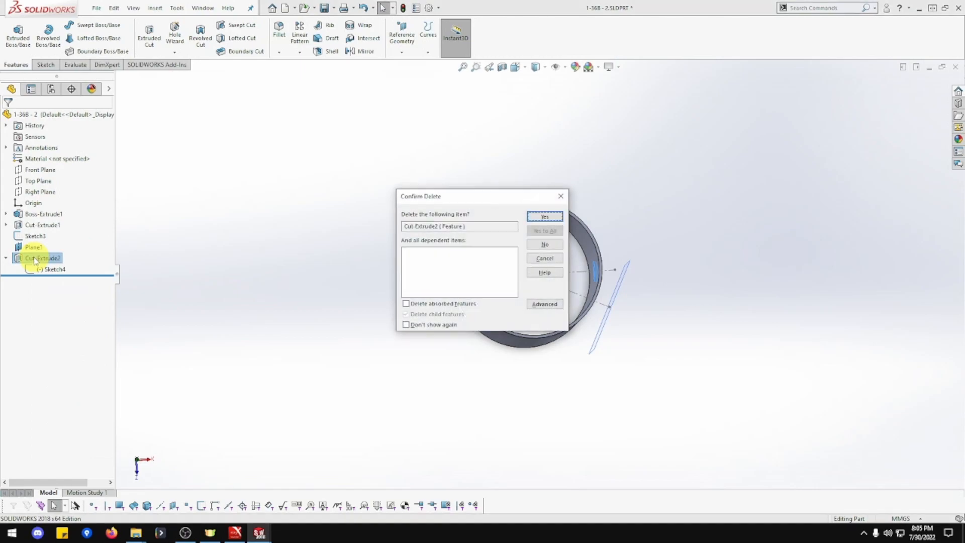
pyautogui.click(543, 219)
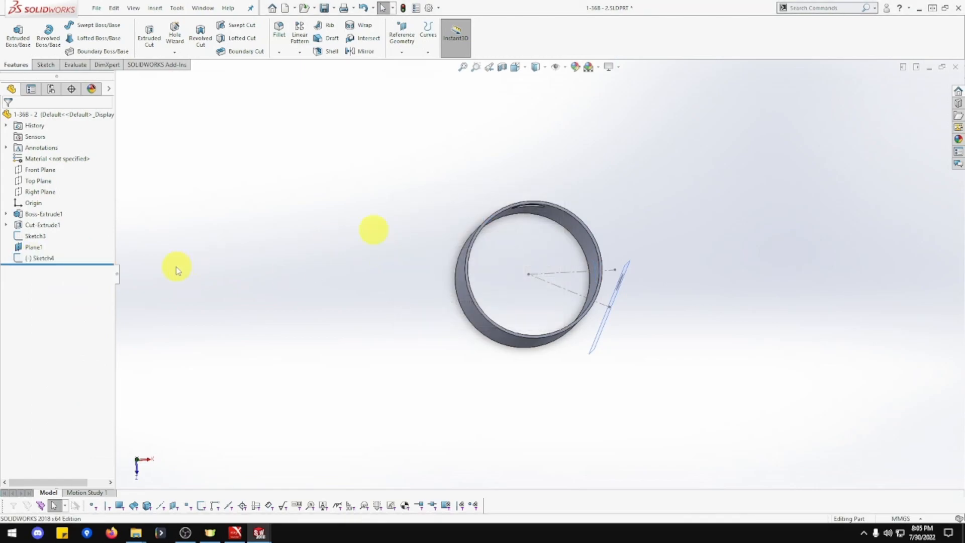
# - Reopen the sketch on the angled plane for editing and delete its 13 mm circle along with the attached dimension
pyautogui.click(34, 259)
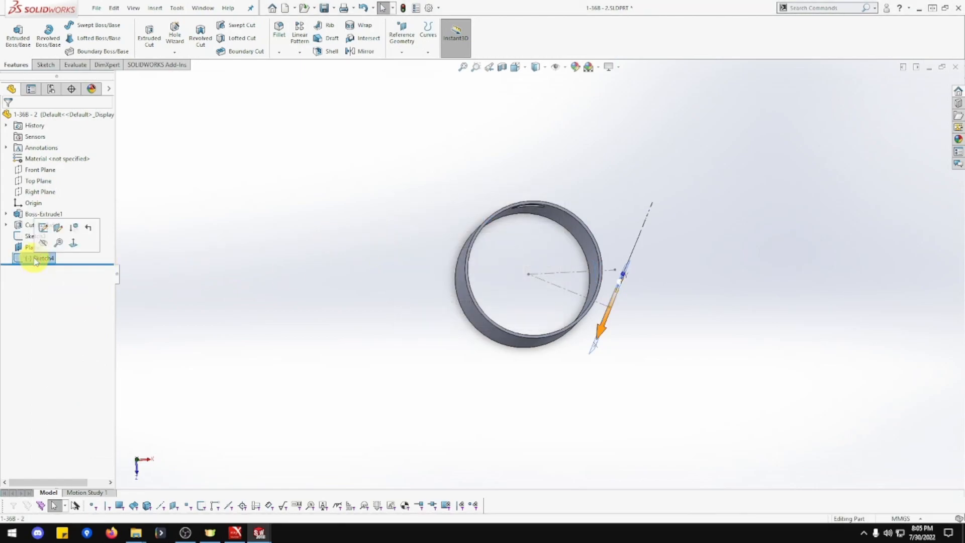
pyautogui.click(44, 260)
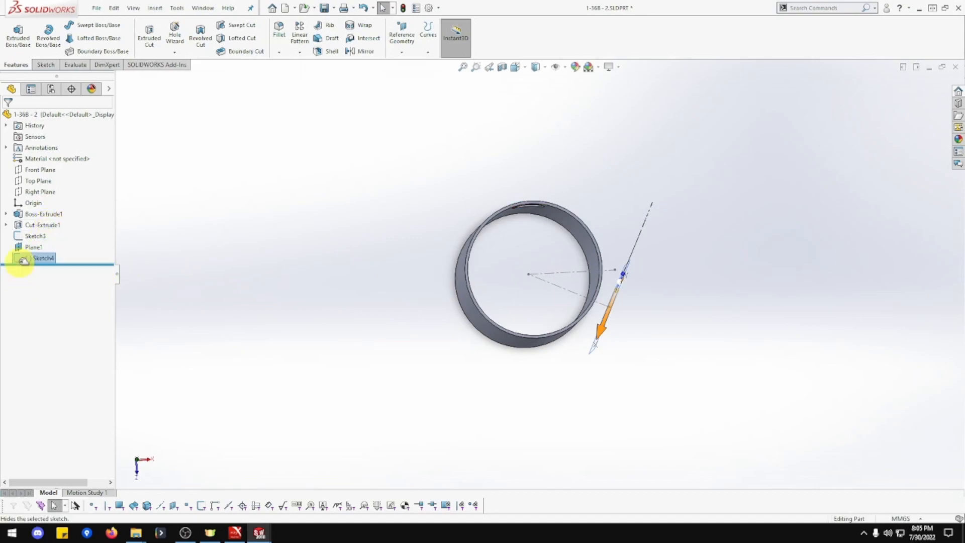
pyautogui.click(51, 229)
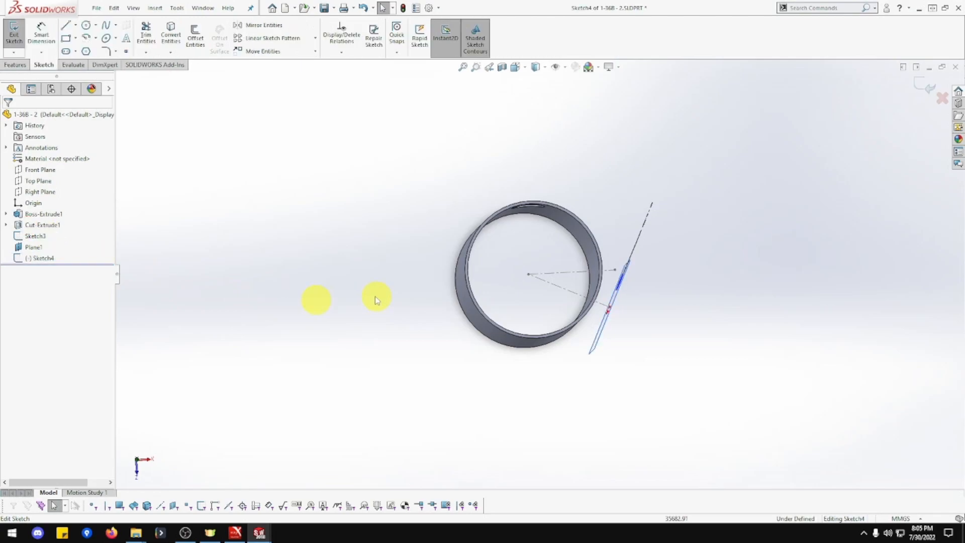
pyautogui.moveTo(375, 297); pyautogui.dragTo(322, 279, button='middle')
pyautogui.scroll(-3, 596, 278)
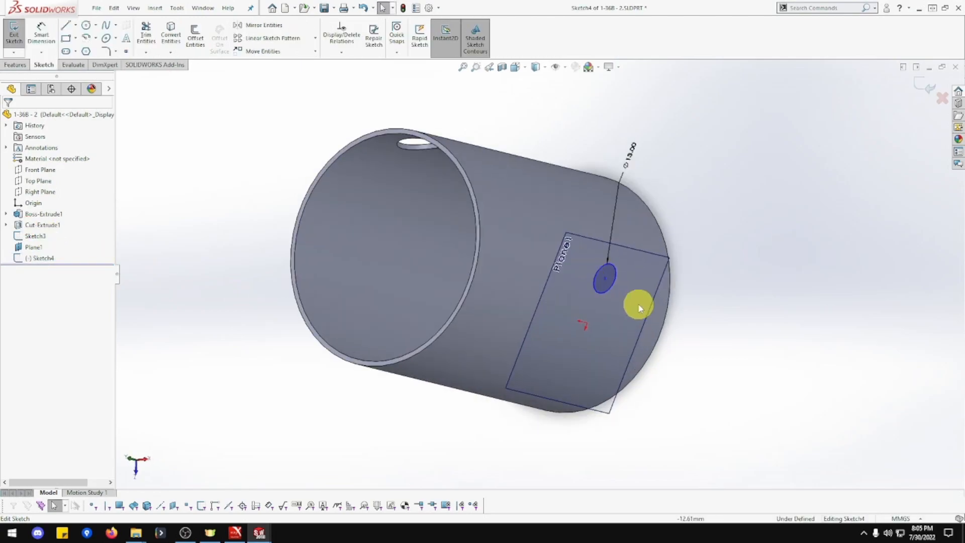
pyautogui.click(606, 286)
pyautogui.press('Delete')
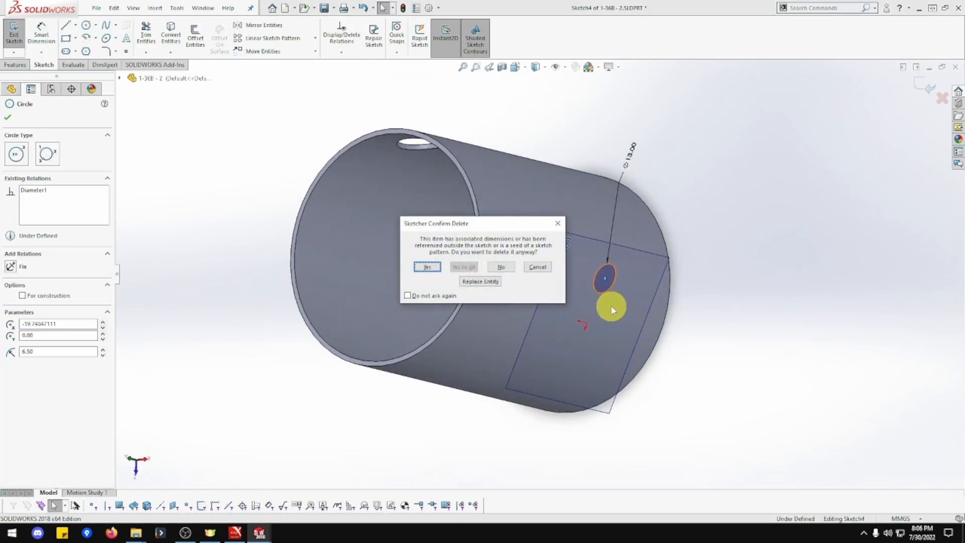
pyautogui.click(439, 268)
pyautogui.click(486, 290)
pyautogui.click(577, 328)
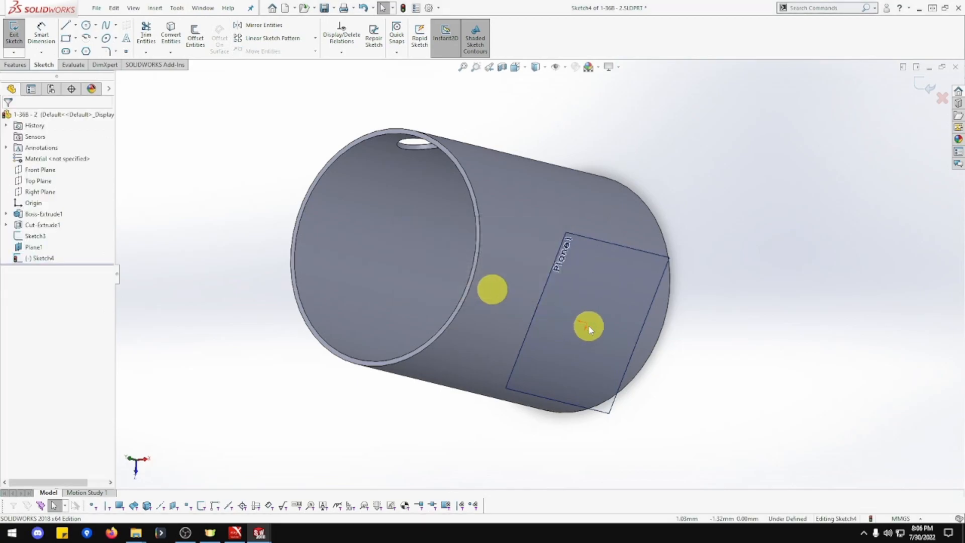
# - Draw a circle about 25 mm in diameter on the angled plane, centred on the sketch origin
pyautogui.moveTo(583, 327)
pyautogui.mouseDown(button='middle')
pyautogui.moveTo(611, 328)
pyautogui.moveTo(586, 326)
pyautogui.moveTo(598, 331)
pyautogui.mouseUp(button='middle')
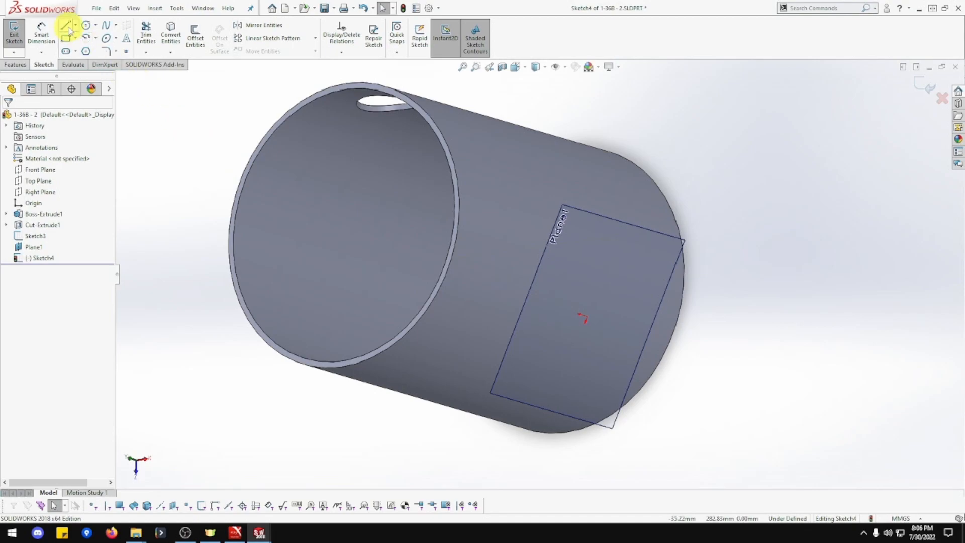
pyautogui.click(85, 26)
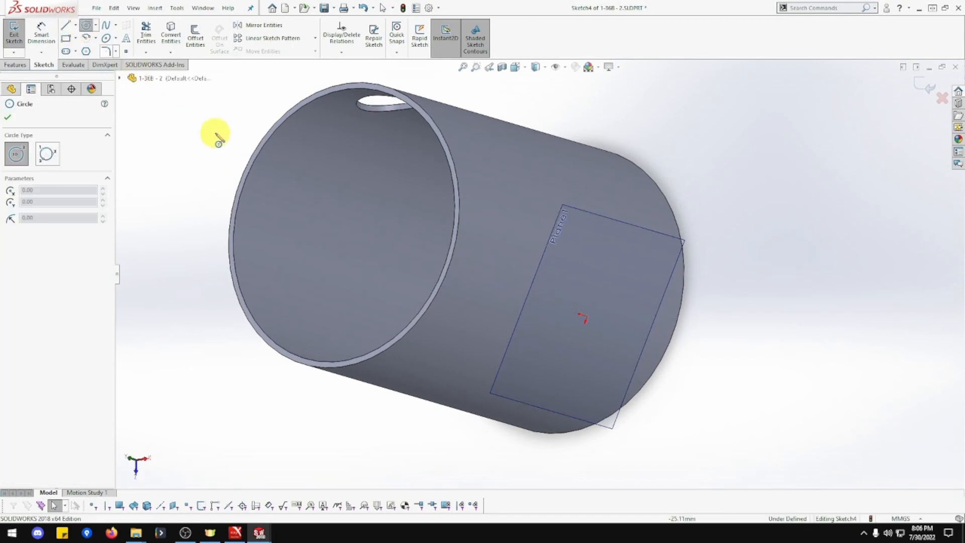
pyautogui.click(586, 317)
pyautogui.click(603, 334)
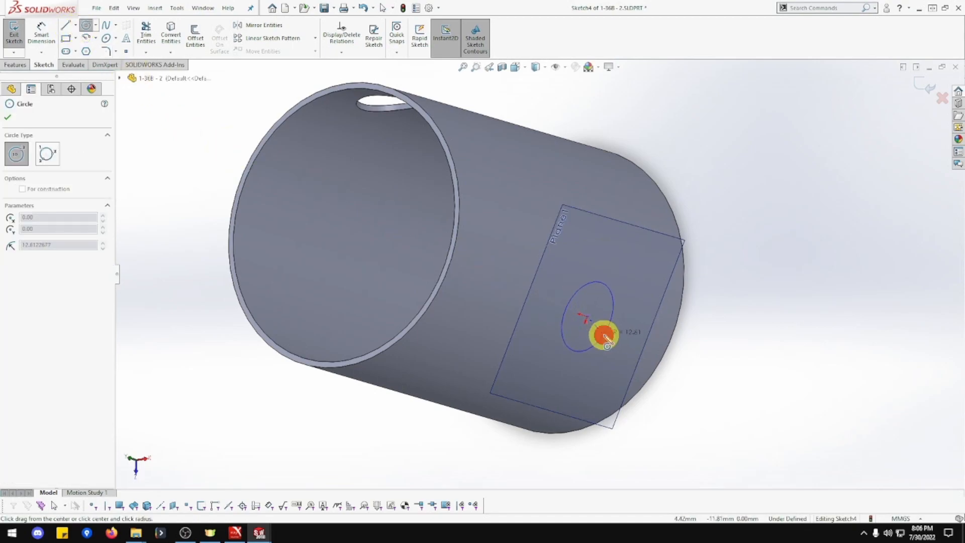
# - Dimension the origin-centred circle to a diameter of 13 mm
pyautogui.moveTo(535, 345); pyautogui.dragTo(556, 347, button='middle')
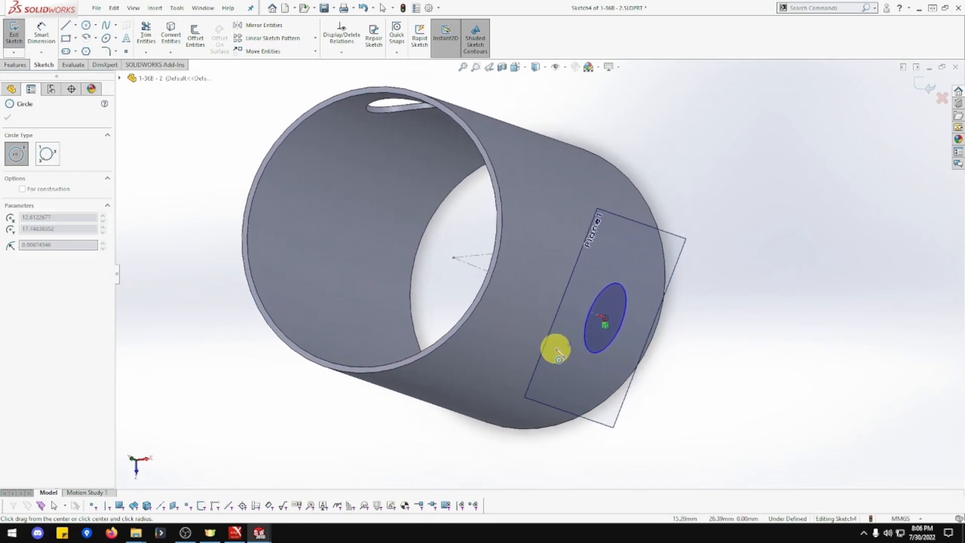
pyautogui.click(44, 36)
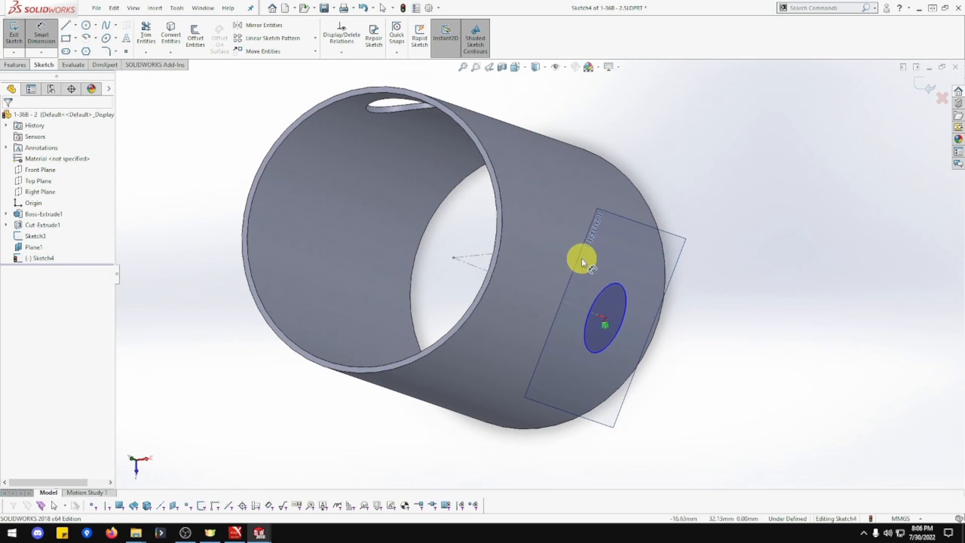
pyautogui.click(612, 289)
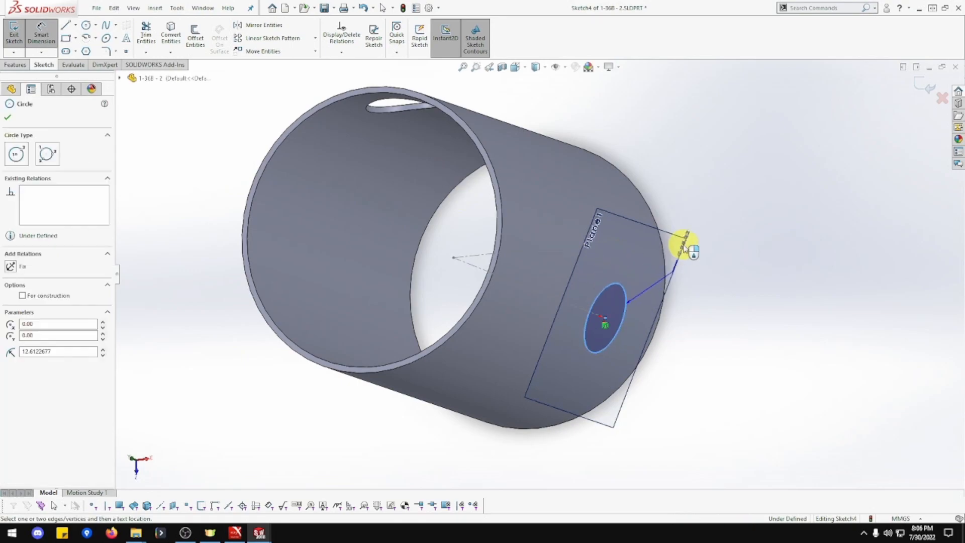
pyautogui.click(704, 207)
pyautogui.write('13')
pyautogui.press('Return')
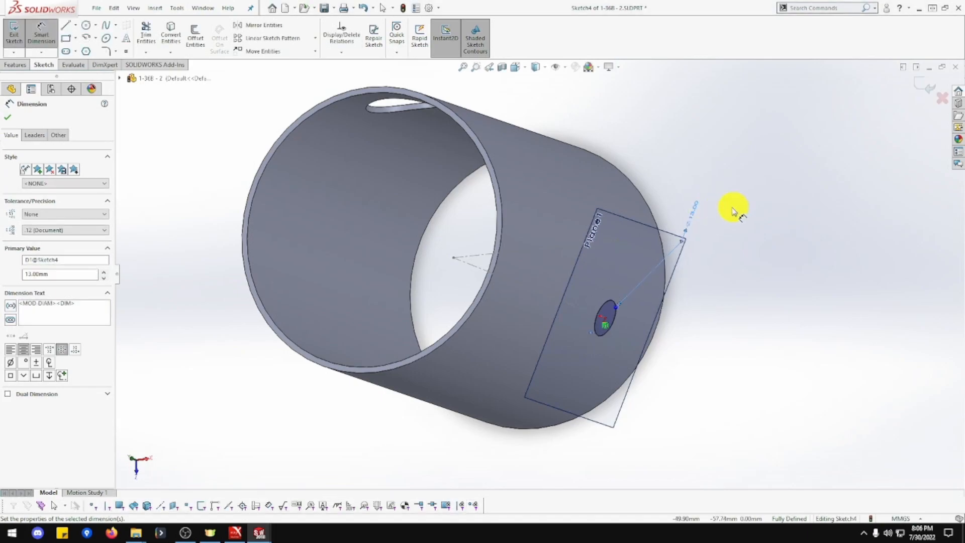
# - Cut-extrude the origin-centred circle in the reversed direction into the tube wall with the Up To Next end condition
pyautogui.click(9, 67)
pyautogui.click(149, 36)
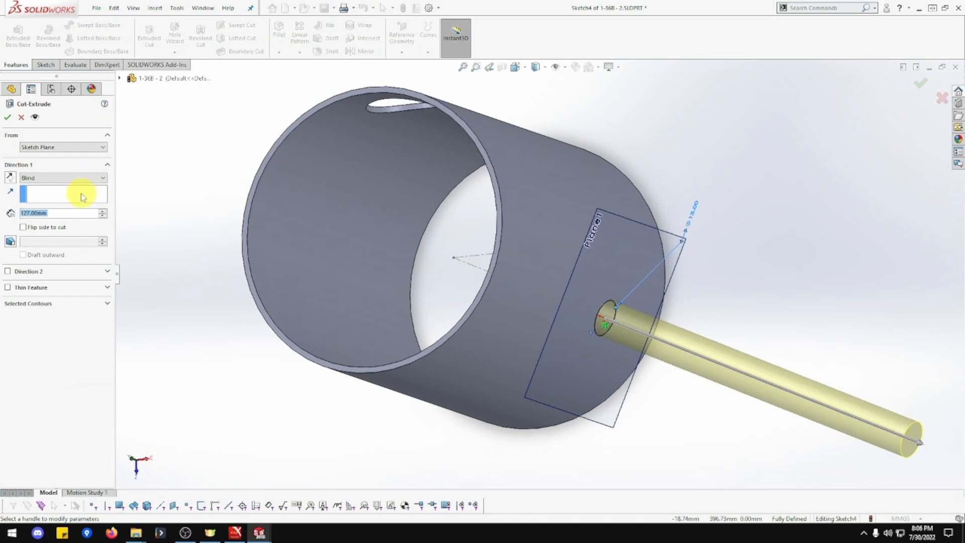
pyautogui.click(10, 177)
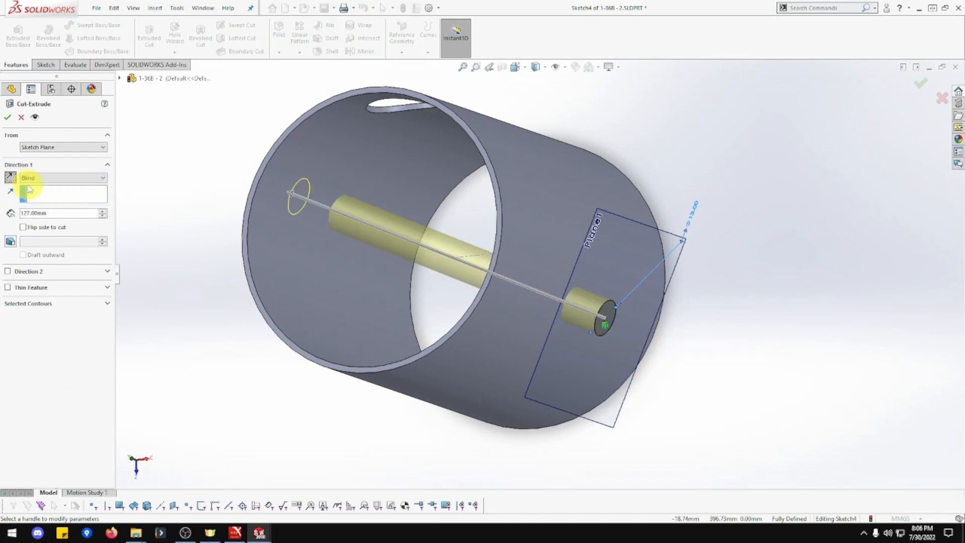
pyautogui.click(59, 179)
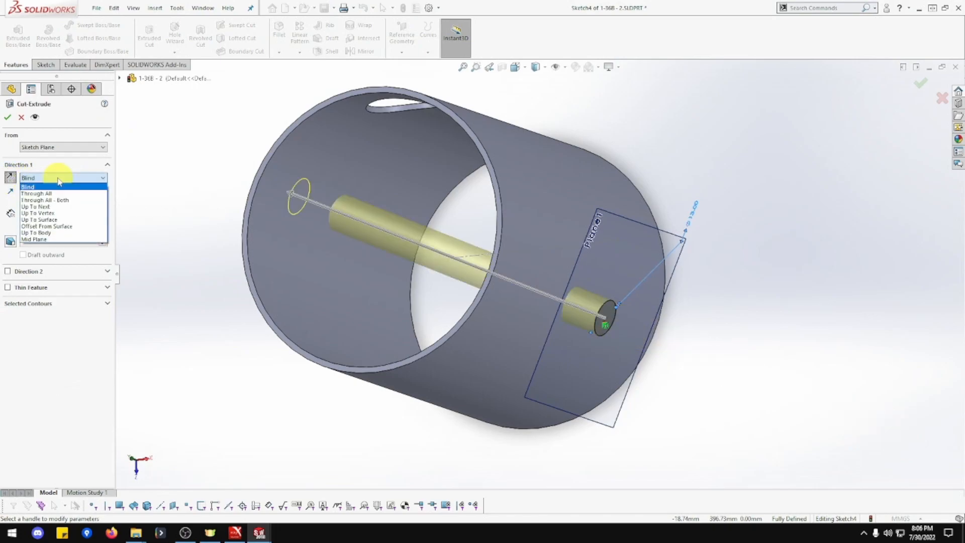
pyautogui.click(60, 207)
pyautogui.click(8, 117)
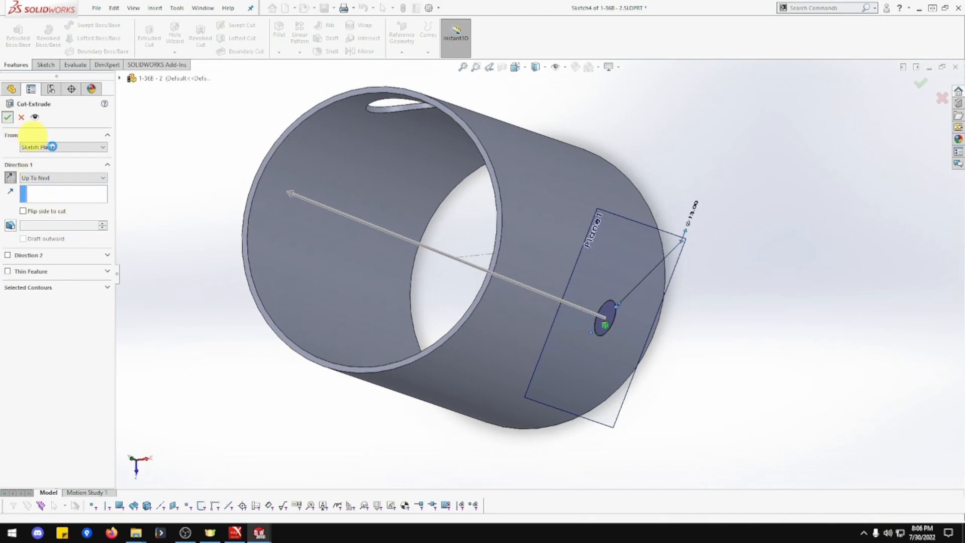
pyautogui.moveTo(151, 196); pyautogui.dragTo(202, 222, button='middle')
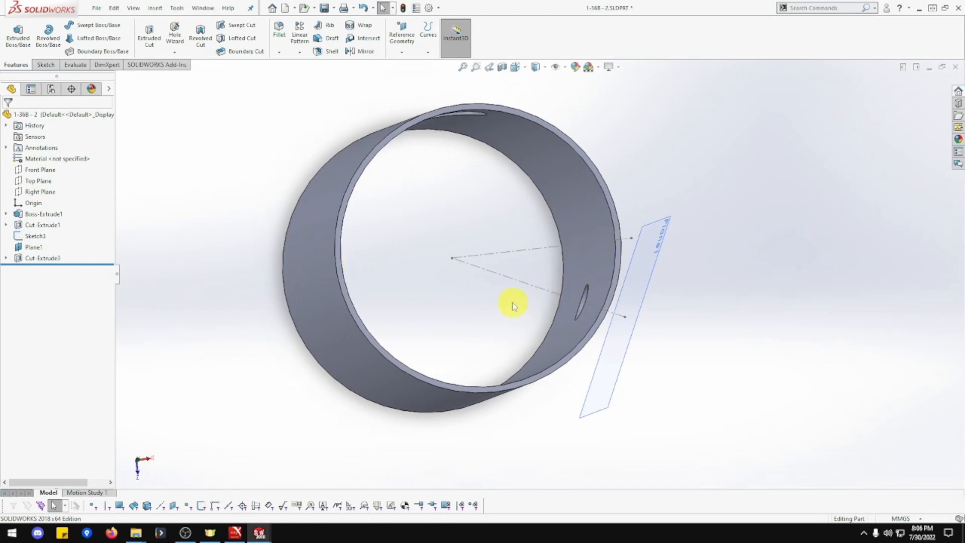
pyautogui.scroll(3, 510, 302)
pyautogui.moveTo(511, 302); pyautogui.dragTo(378, 349, button='middle')
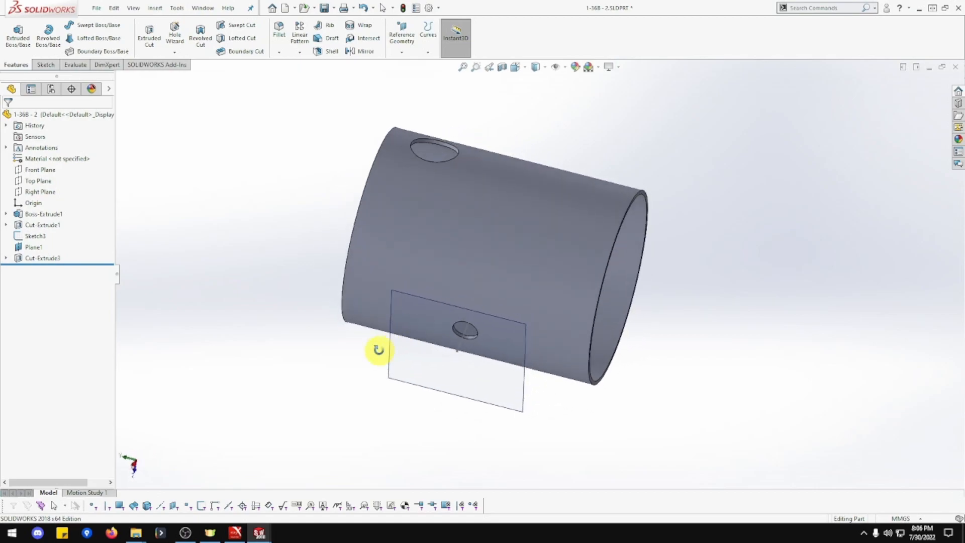
# - Hide the angled reference plane and the sketch holding the angled construction lines
pyautogui.moveTo(558, 200); pyautogui.dragTo(550, 224, button='middle')
pyautogui.click(407, 366)
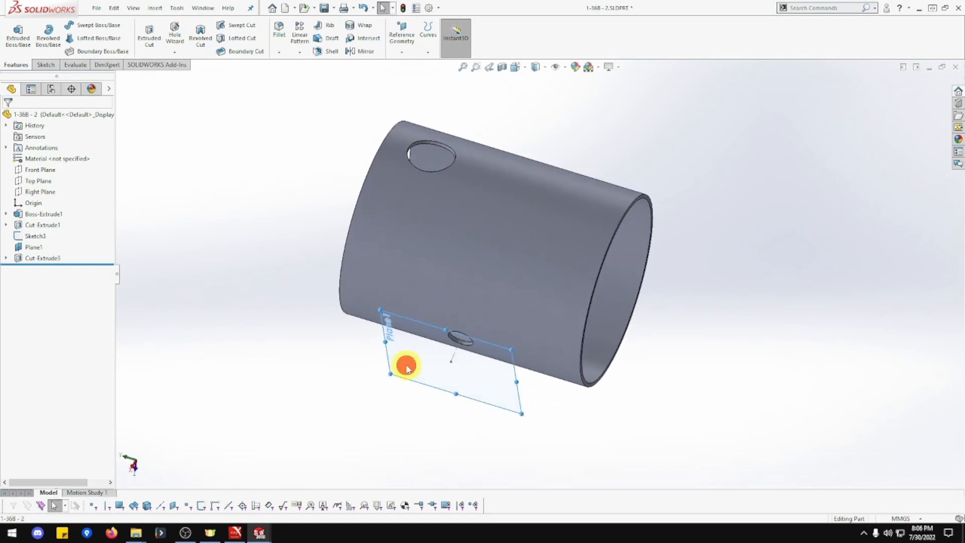
pyautogui.rightClick(407, 369)
pyautogui.click(446, 351)
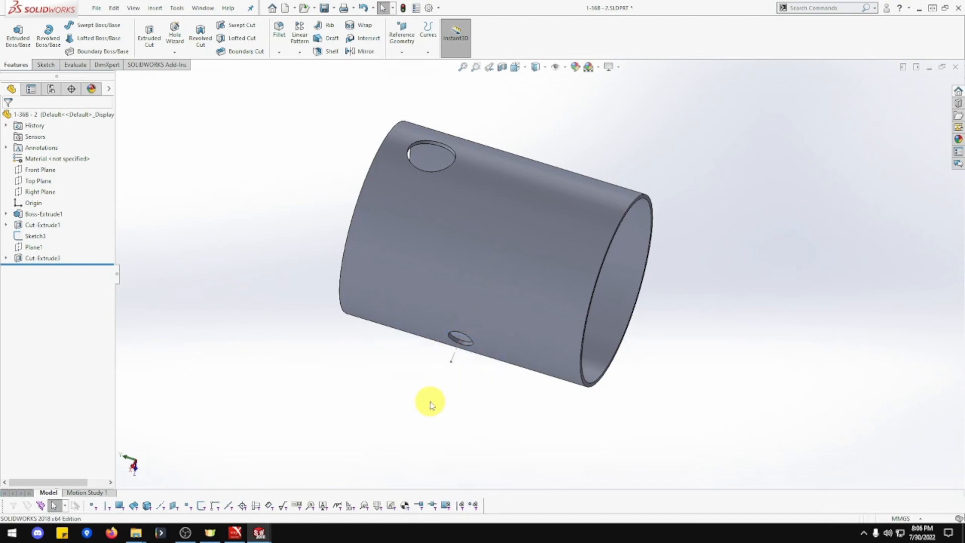
pyautogui.rightClick(452, 358)
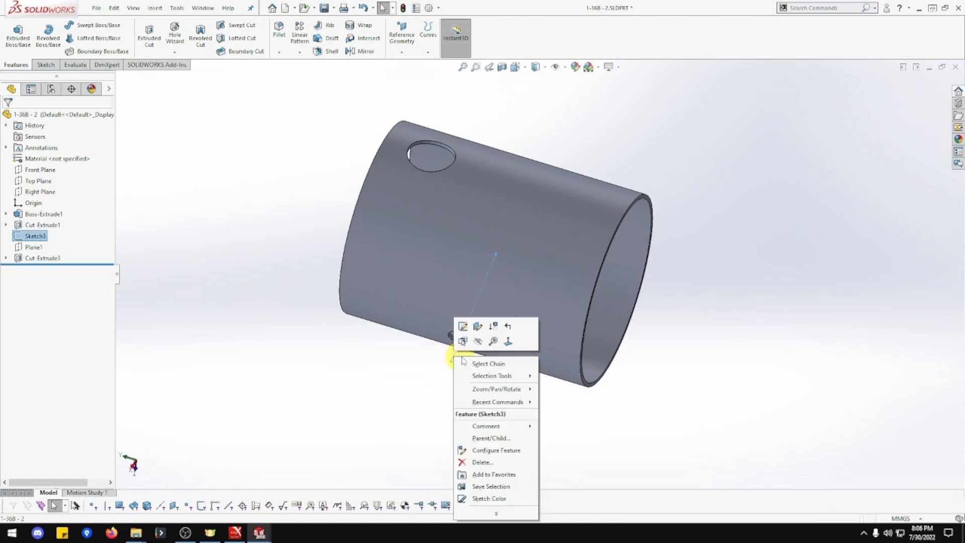
pyautogui.click(479, 340)
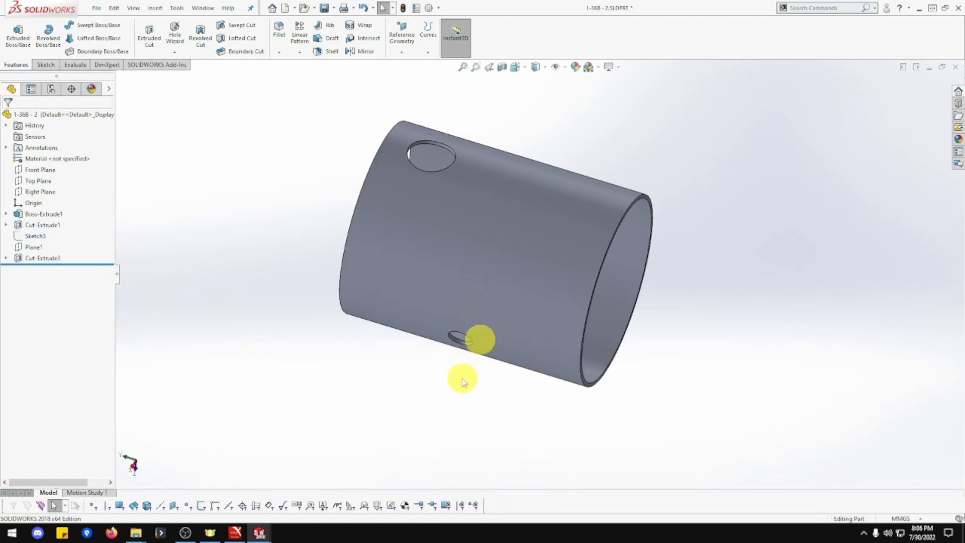
# - Examine the finished tube and its two side holes from different view orientations
pyautogui.click(518, 67)
pyautogui.click(381, 209)
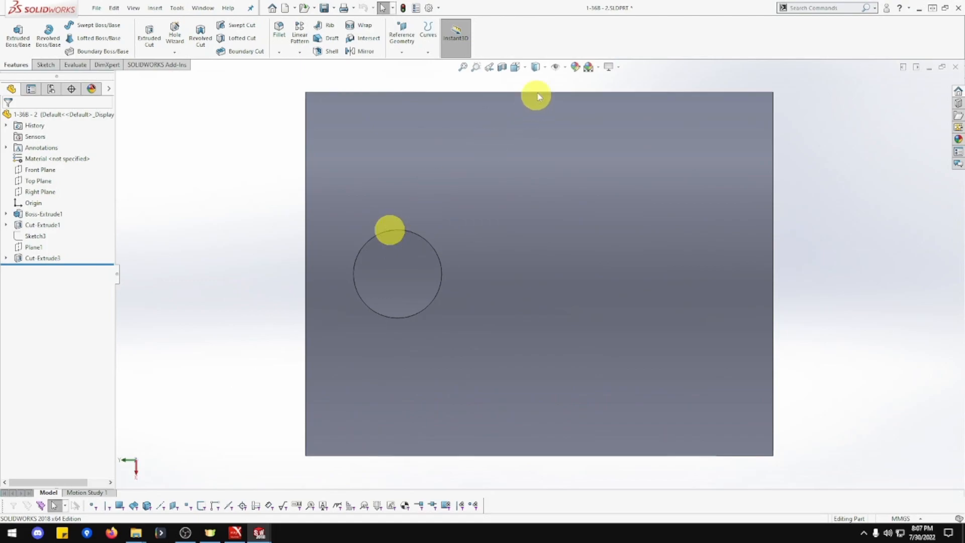
pyautogui.click(521, 67)
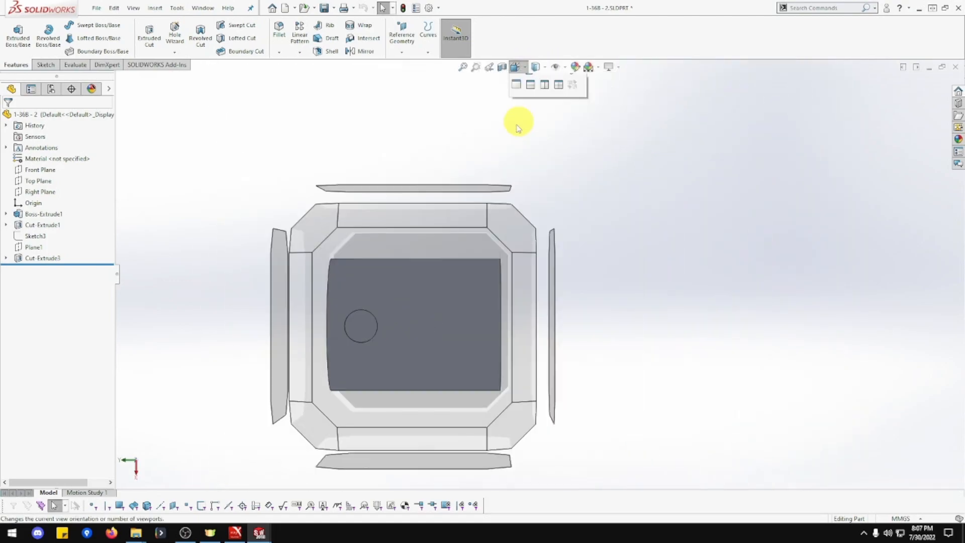
pyautogui.click(329, 222)
pyautogui.moveTo(390, 269); pyautogui.dragTo(424, 286, button='middle')
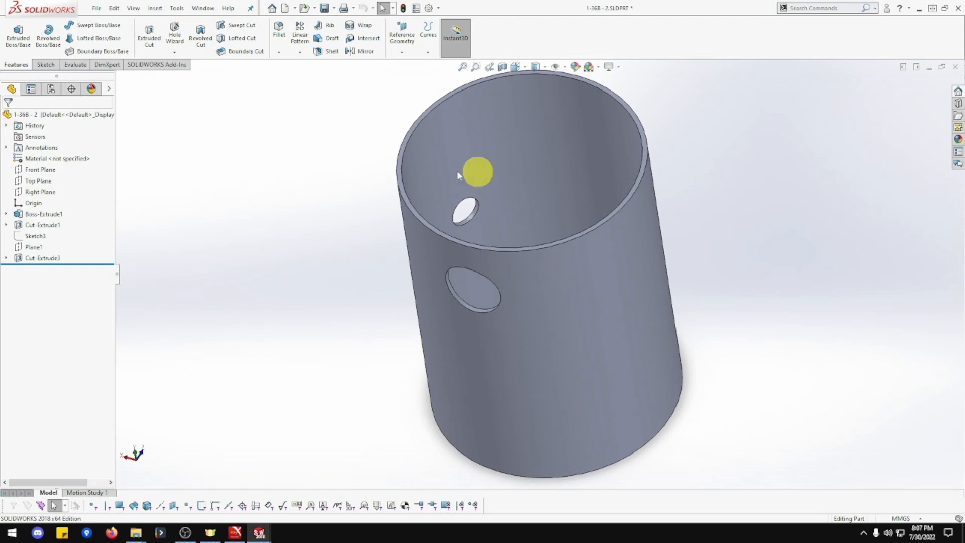
# - Create a new assembly from the Assembly MMGS template and place part 1-36B - 2 as its first component
pyautogui.click(97, 8)
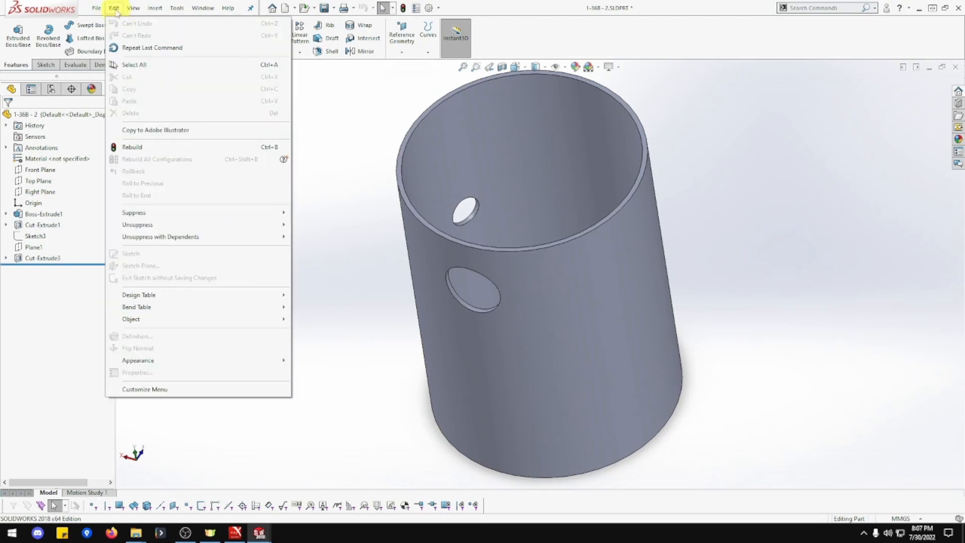
pyautogui.click(111, 24)
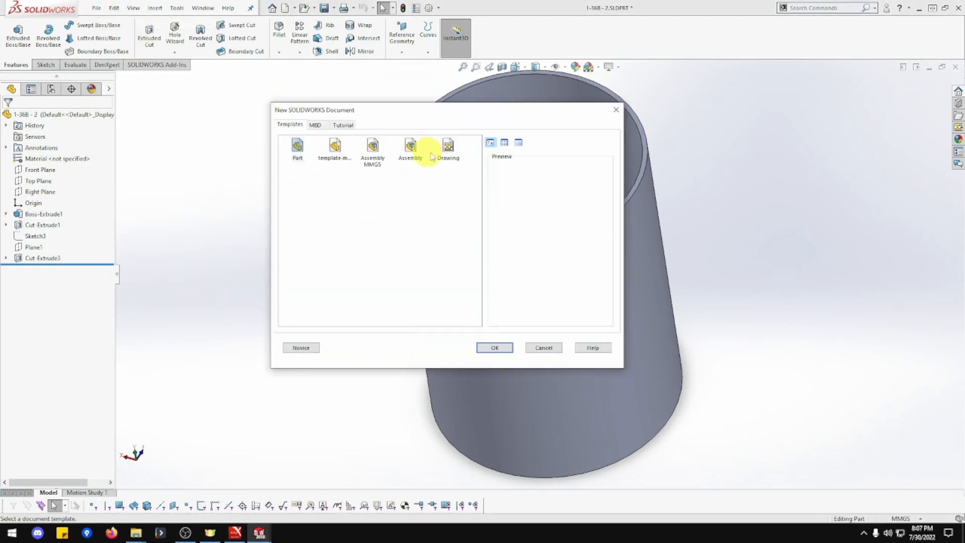
pyautogui.click(373, 147)
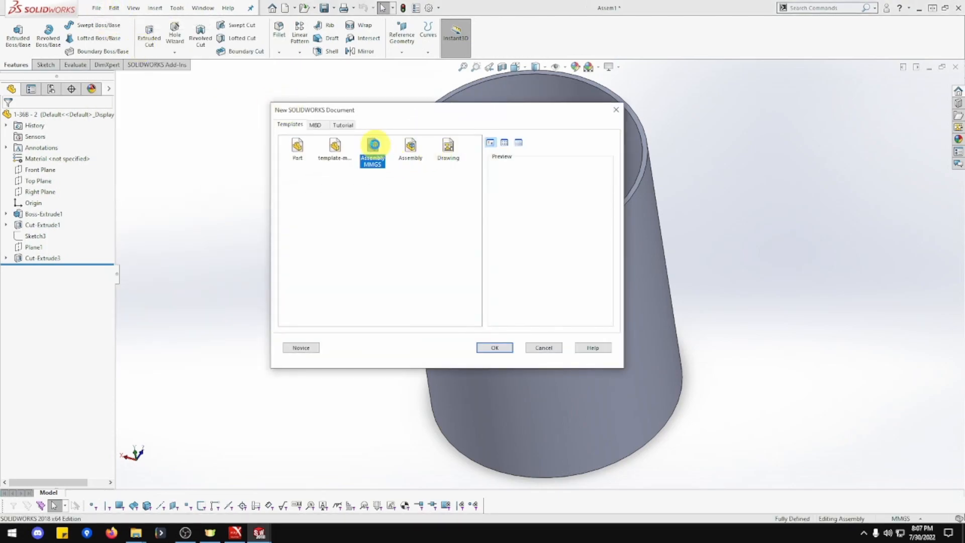
pyautogui.doubleClick(373, 146)
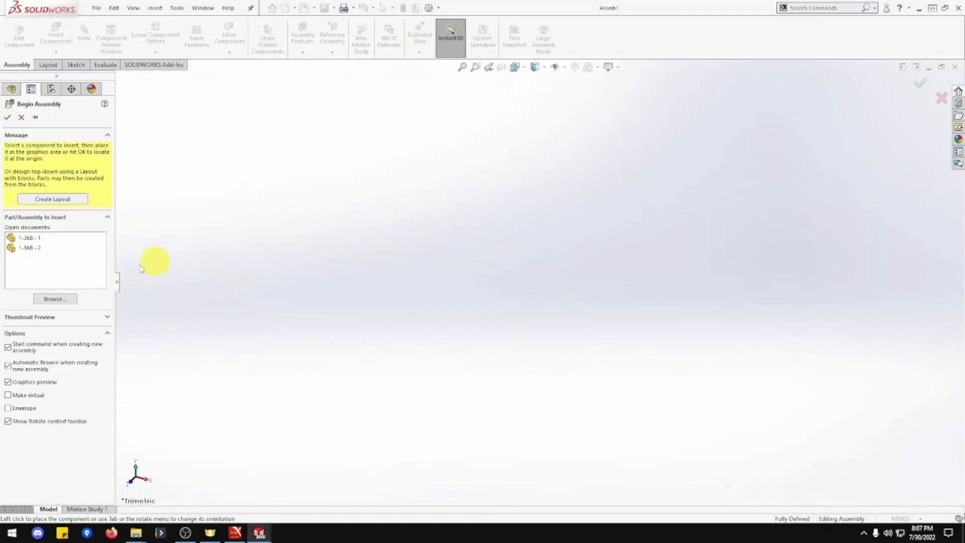
pyautogui.click(35, 250)
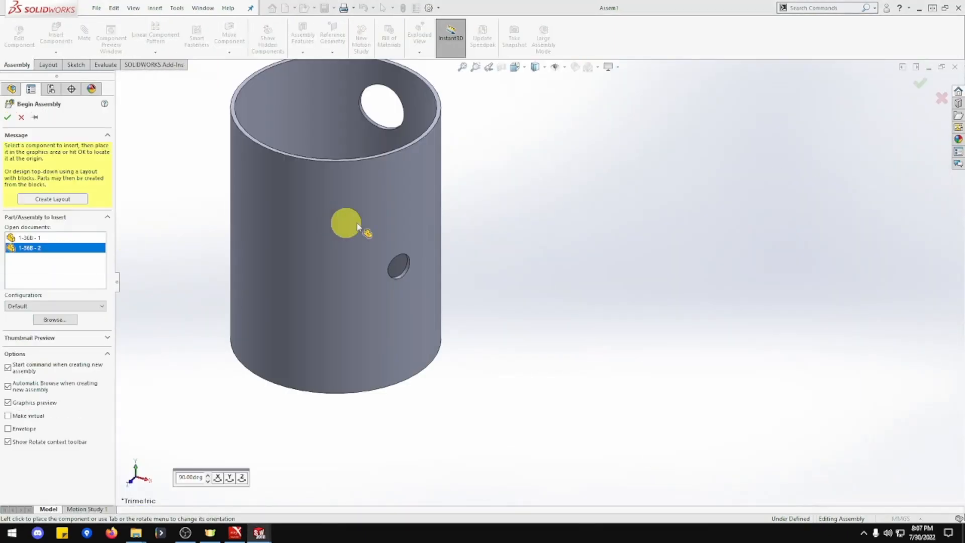
pyautogui.click(480, 265)
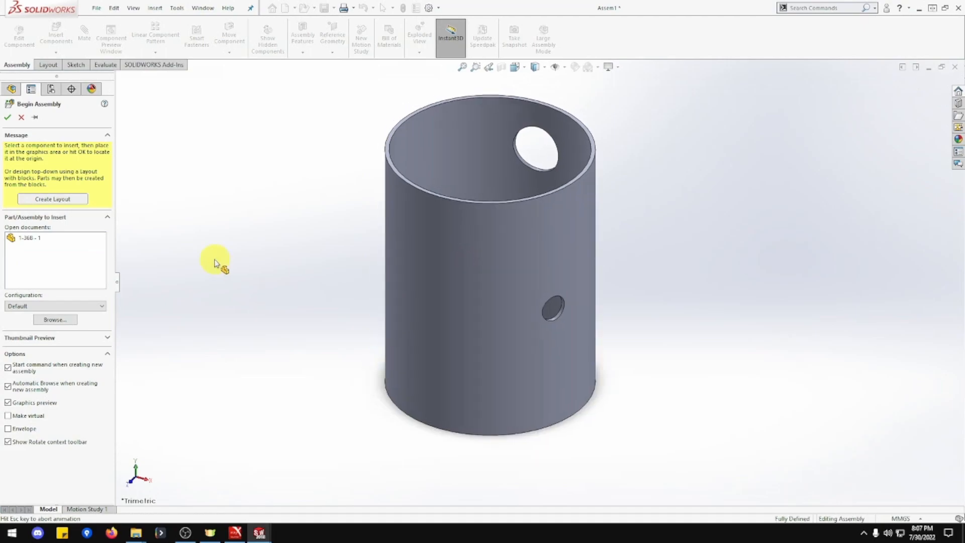
# - Insert part 1-36B - 1 into the assembly, placing it beside the tube's open end near the larger side hole
pyautogui.click(55, 36)
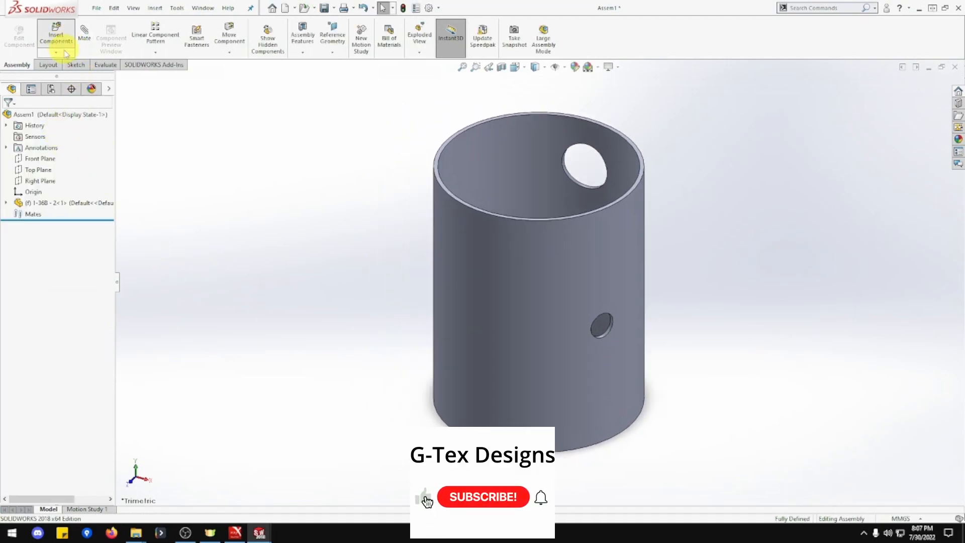
pyautogui.click(35, 228)
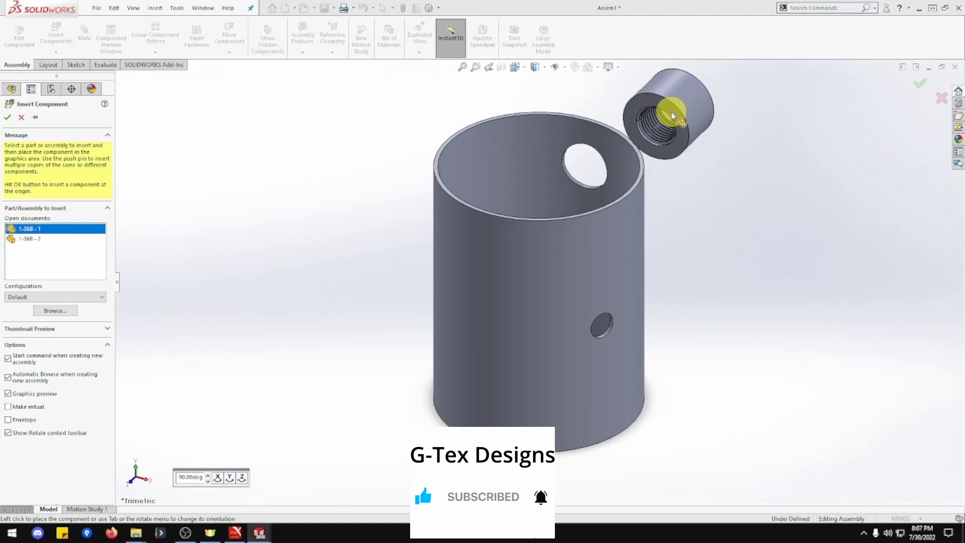
pyautogui.click(672, 114)
pyautogui.moveTo(699, 194); pyautogui.dragTo(537, 294, button='middle')
pyautogui.scroll(-3, 506, 221)
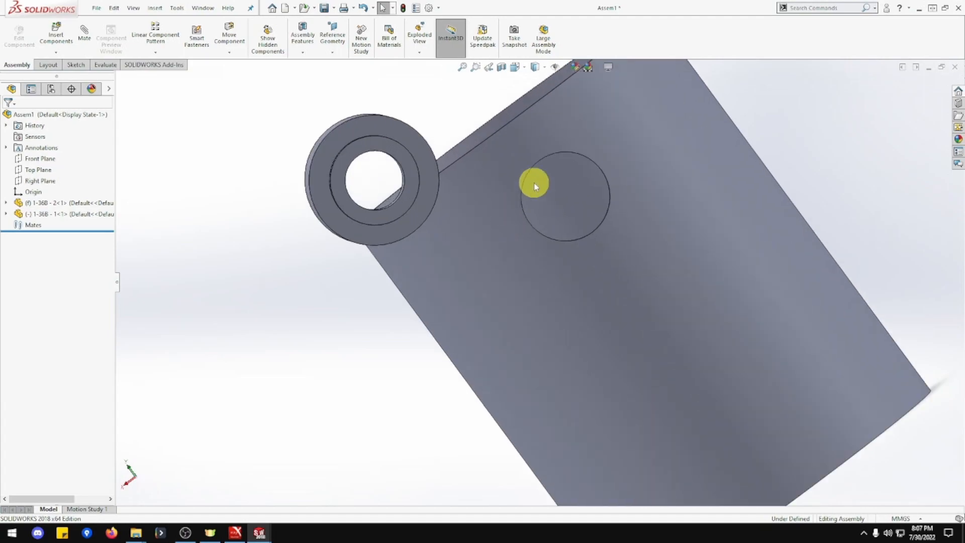
# - Mate the stepped end of 1-36B - 1 concentric with the tube's larger side hole
pyautogui.moveTo(533, 190); pyautogui.dragTo(523, 203, button='middle')
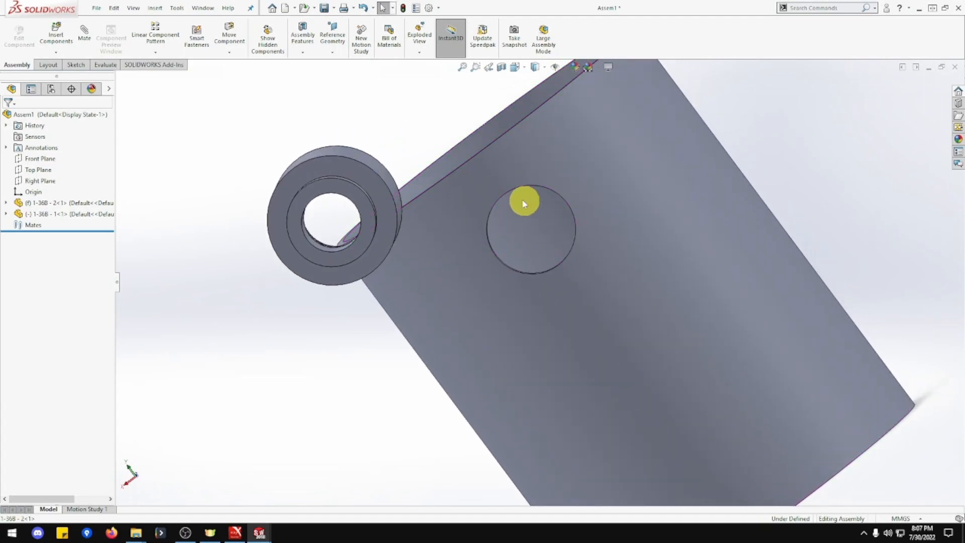
pyautogui.click(86, 40)
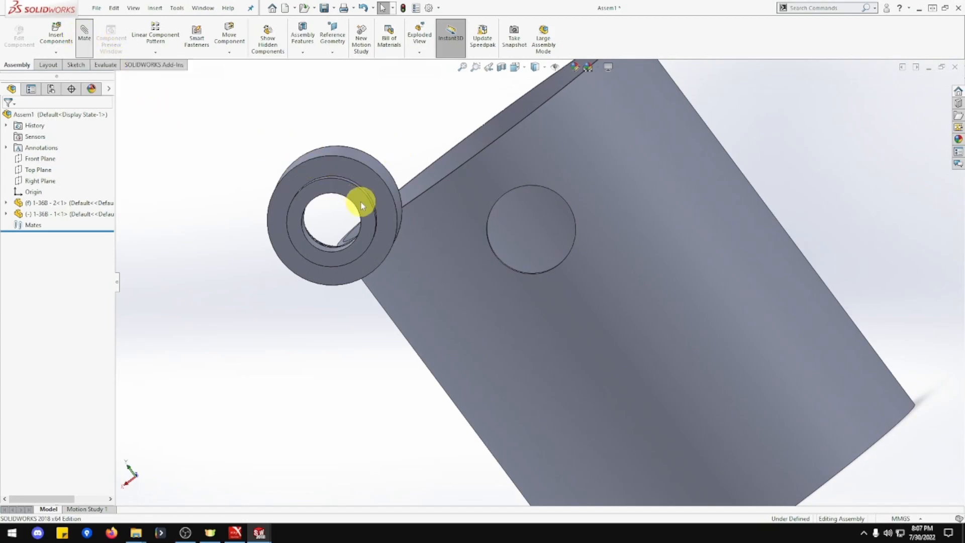
pyautogui.moveTo(360, 203)
pyautogui.mouseDown(button='middle')
pyautogui.moveTo(346, 211)
pyautogui.moveTo(360, 211)
pyautogui.mouseUp(button='middle')
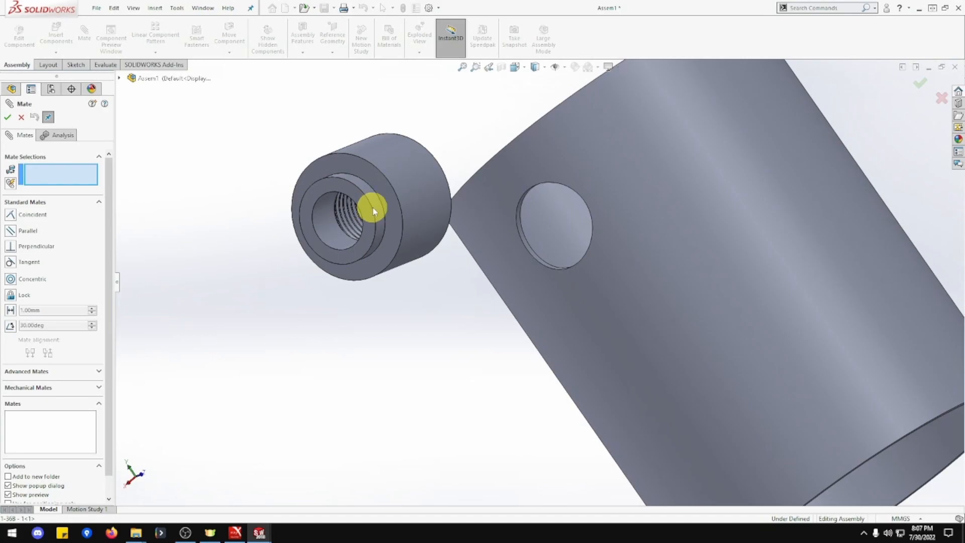
pyautogui.click(378, 208)
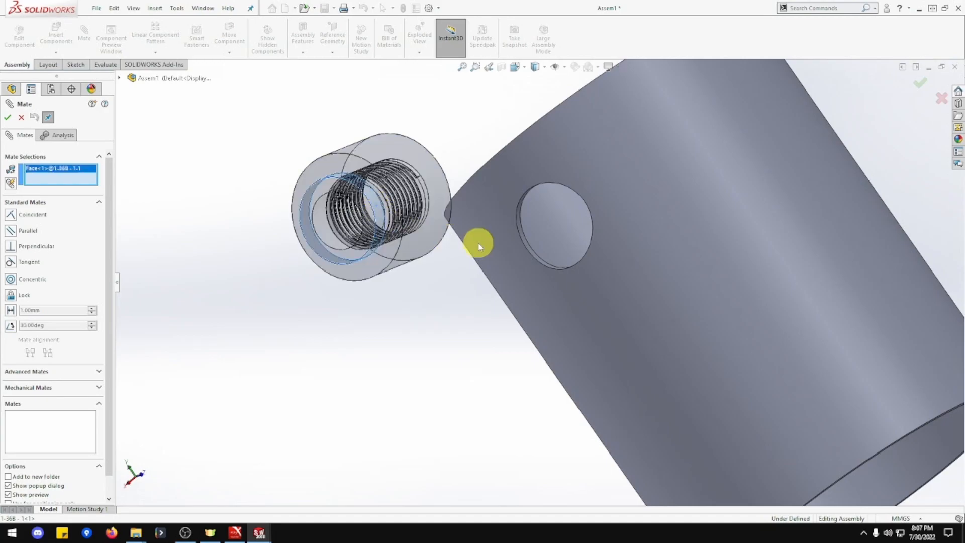
pyautogui.click(527, 246)
pyautogui.moveTo(472, 285); pyautogui.dragTo(407, 255, button='middle')
pyautogui.click(456, 301)
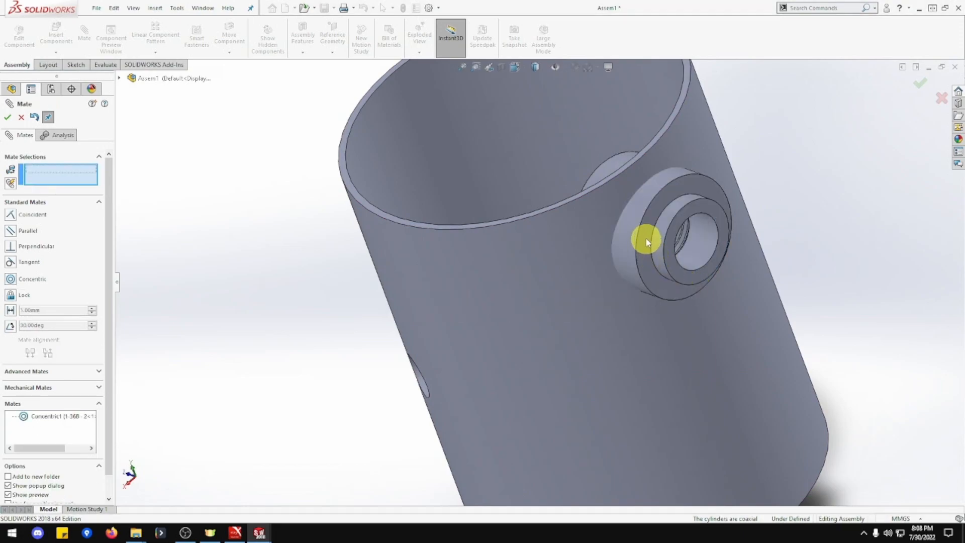
# - Try to mate the shoulder face of 1-36B - 1 tangent to the tube's outer surface, flipping the mate alignment
pyautogui.click(646, 235)
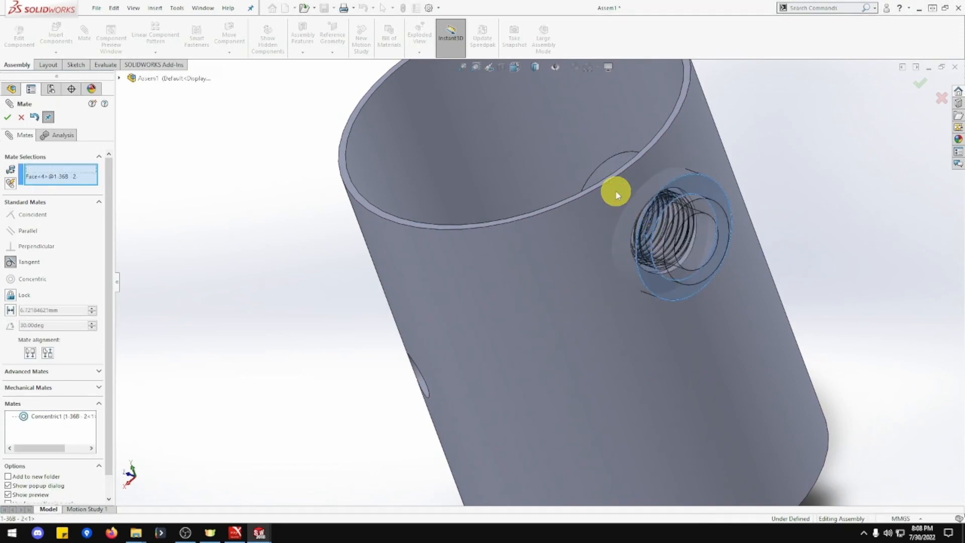
pyautogui.click(615, 190)
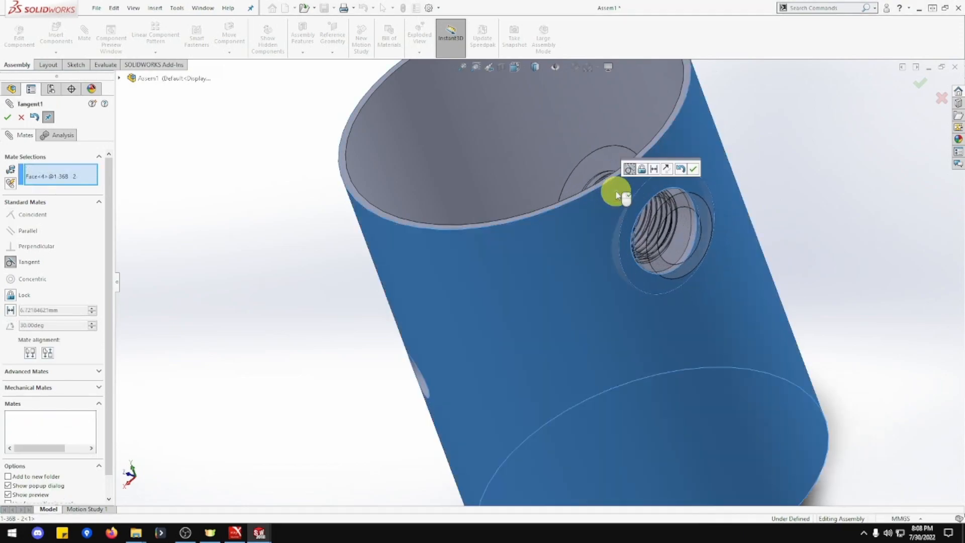
pyautogui.click(671, 173)
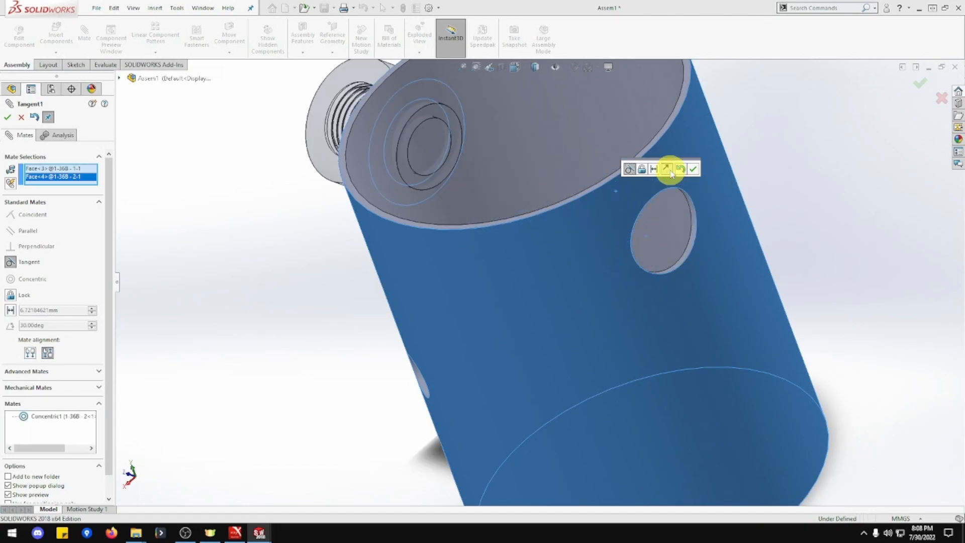
pyautogui.click(672, 173)
pyautogui.click(672, 174)
pyautogui.click(671, 174)
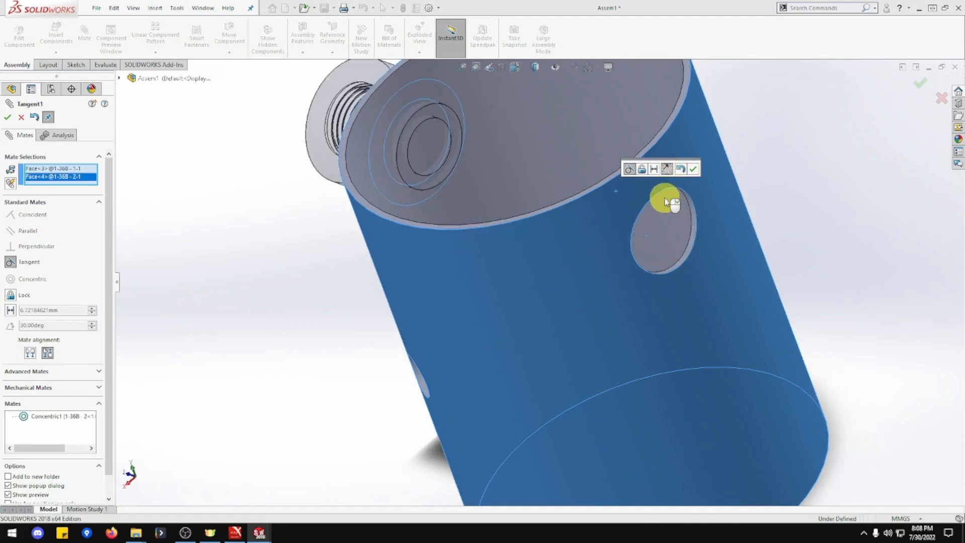
pyautogui.click(667, 171)
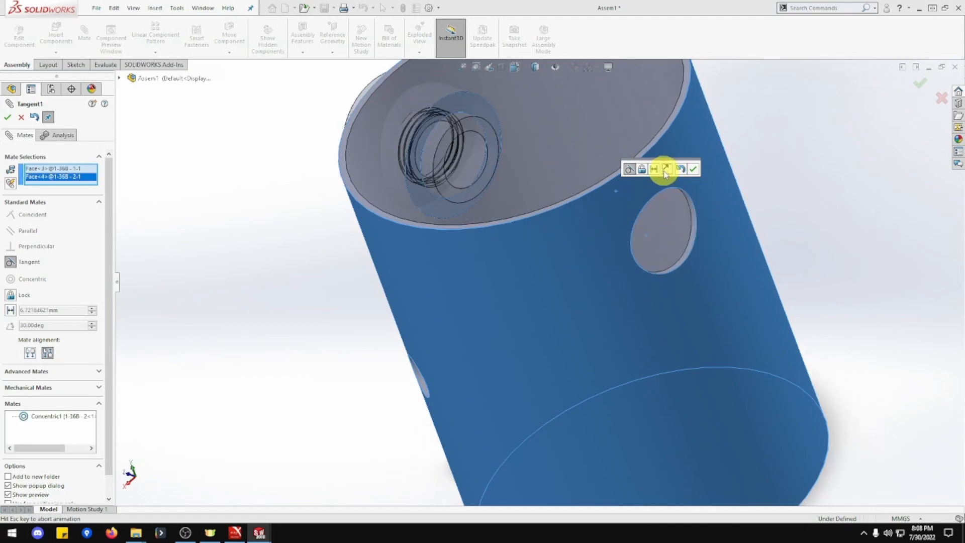
pyautogui.click(682, 173)
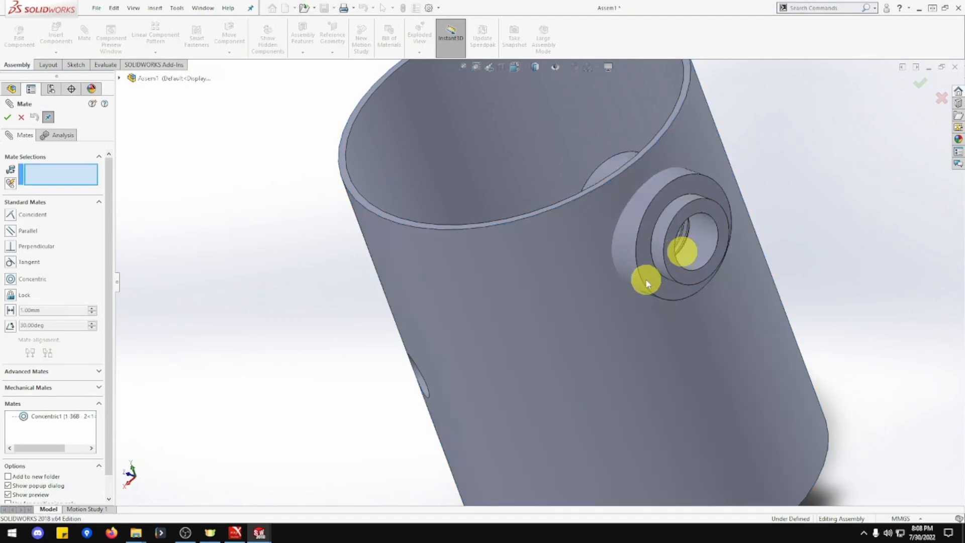
pyautogui.moveTo(630, 297)
pyautogui.mouseDown(button='middle')
pyautogui.moveTo(619, 280)
pyautogui.moveTo(673, 285)
pyautogui.moveTo(704, 314)
pyautogui.moveTo(642, 293)
pyautogui.mouseUp(button='middle')
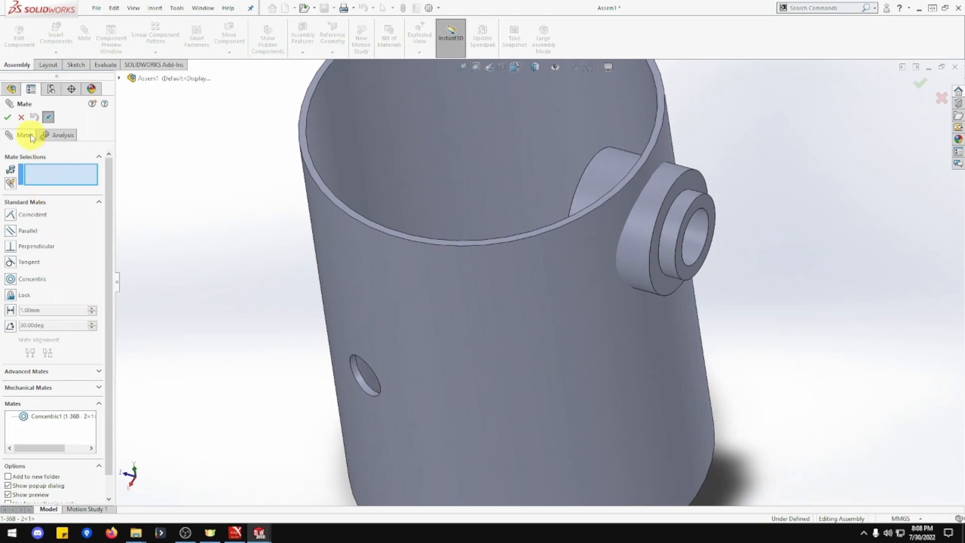
# - Delete the concentric mate between the threaded part and the tube
pyautogui.click(34, 417)
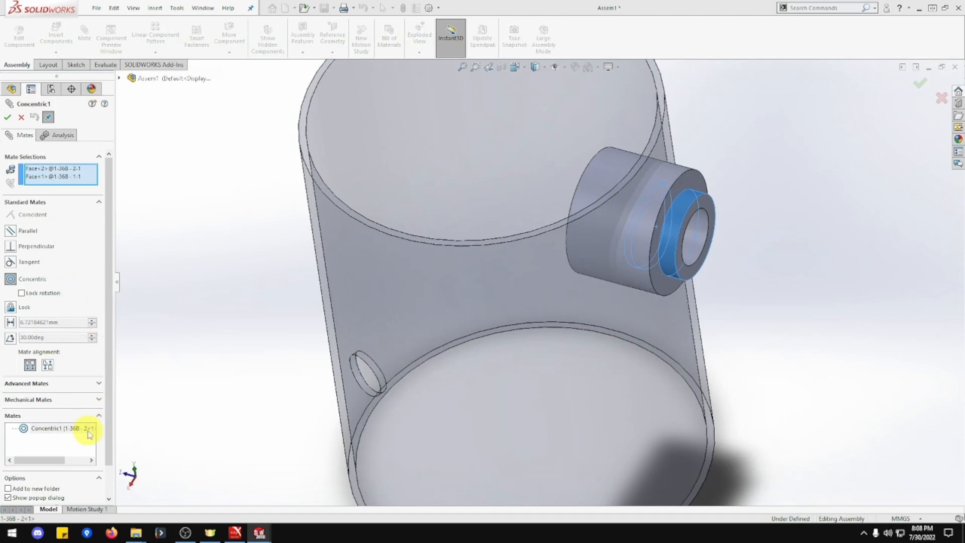
pyautogui.rightClick(66, 429)
pyautogui.click(86, 436)
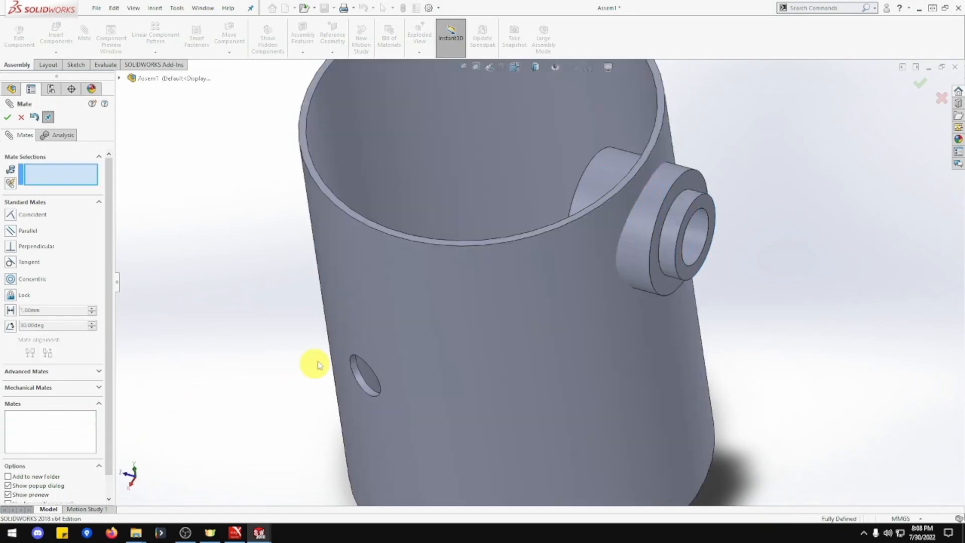
# - Move 1-36B - 1 clear of the tube and mate its stepped end concentric with the larger side hole, using flipped alignment
pyautogui.moveTo(629, 251); pyautogui.dragTo(759, 151)
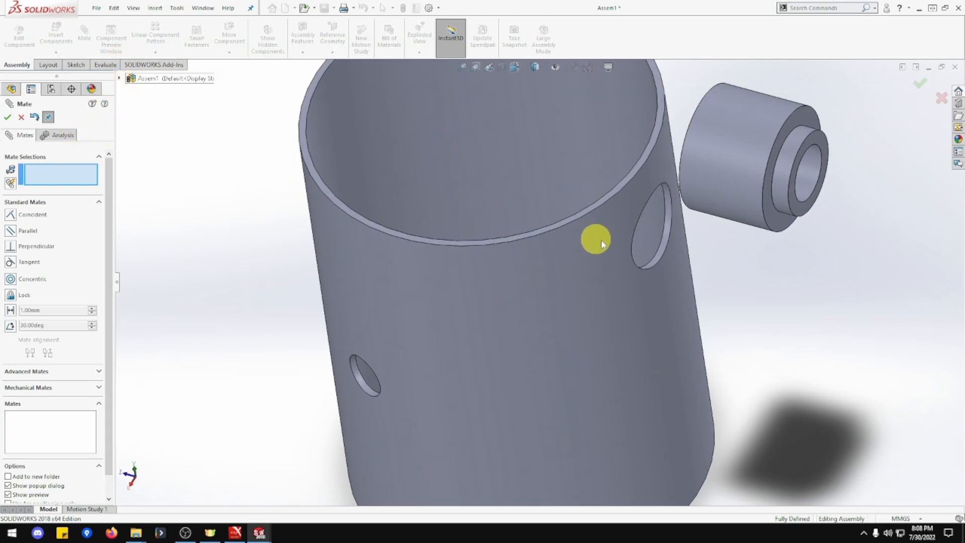
pyautogui.click(663, 240)
pyautogui.click(781, 190)
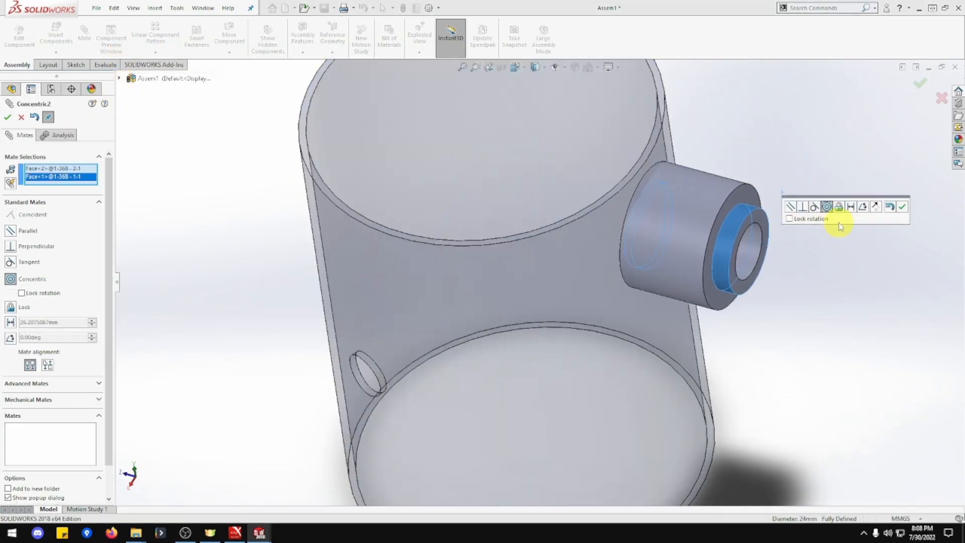
pyautogui.click(876, 207)
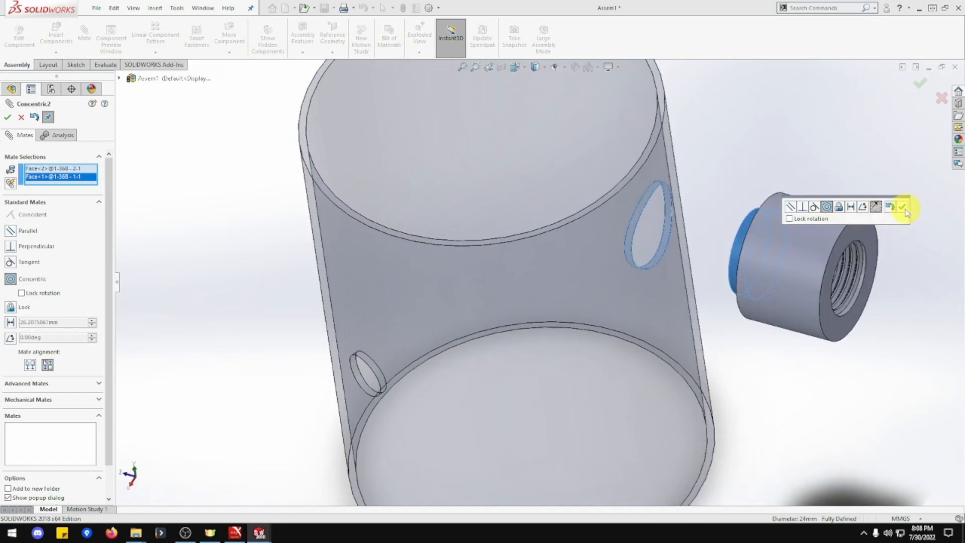
pyautogui.click(903, 207)
# - Mate the shoulder face of 1-36B - 1 tangent to the tube's outer surface
pyautogui.moveTo(744, 328)
pyautogui.mouseDown(button='middle')
pyautogui.moveTo(764, 318)
pyautogui.moveTo(862, 360)
pyautogui.moveTo(793, 338)
pyautogui.moveTo(745, 341)
pyautogui.mouseUp(button='middle')
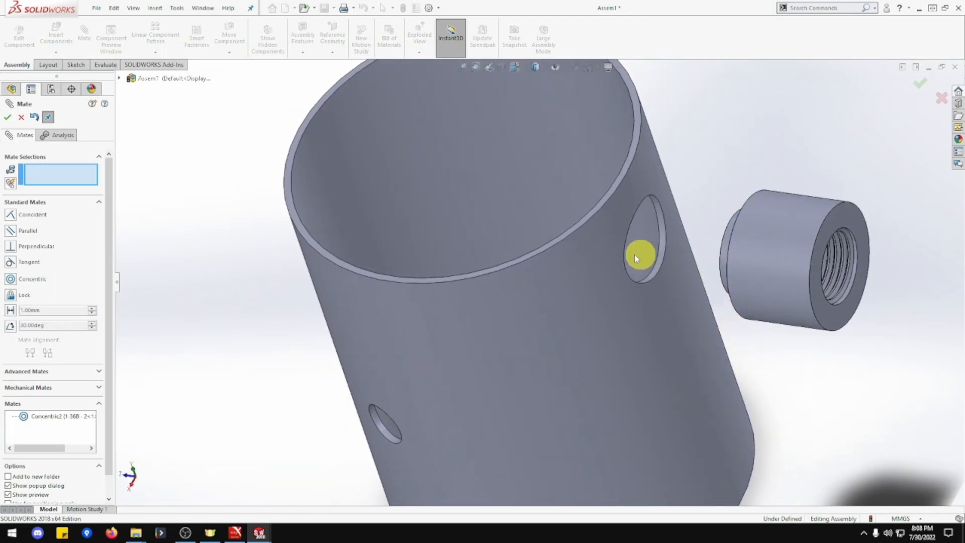
pyautogui.scroll(-5, 689, 280)
pyautogui.click(659, 304)
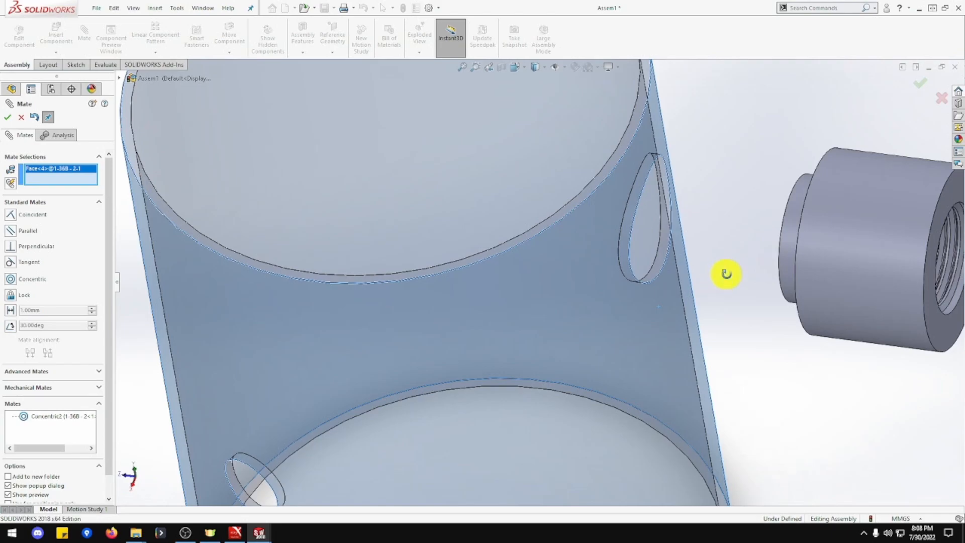
pyautogui.moveTo(728, 274); pyautogui.dragTo(707, 286, button='middle')
pyautogui.click(951, 346)
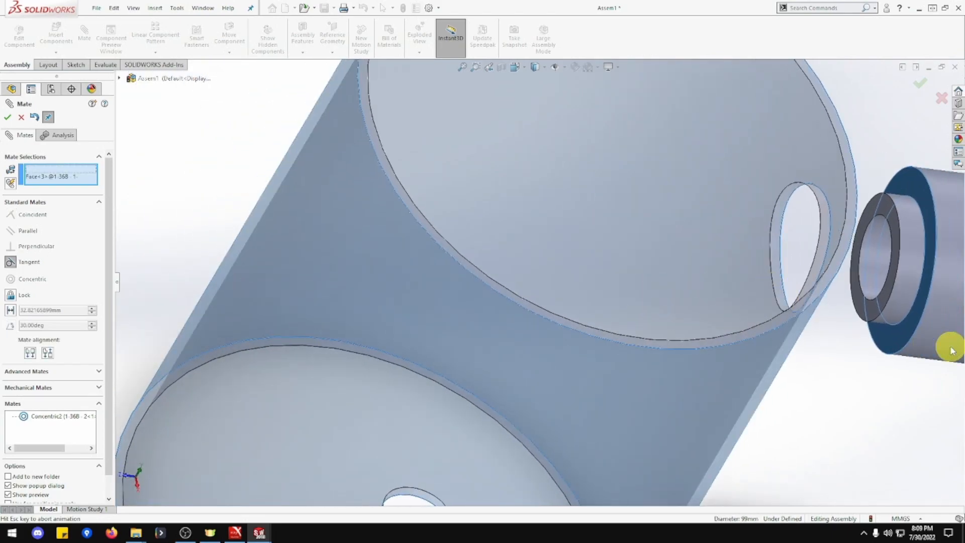
pyautogui.click(952, 367)
pyautogui.scroll(-5, 903, 381)
pyautogui.moveTo(862, 398); pyautogui.dragTo(746, 334, button='middle')
pyautogui.moveTo(743, 293); pyautogui.dragTo(781, 327, button='middle')
# - Show the assembly in isometric view and finish the Mate command
pyautogui.click(524, 70)
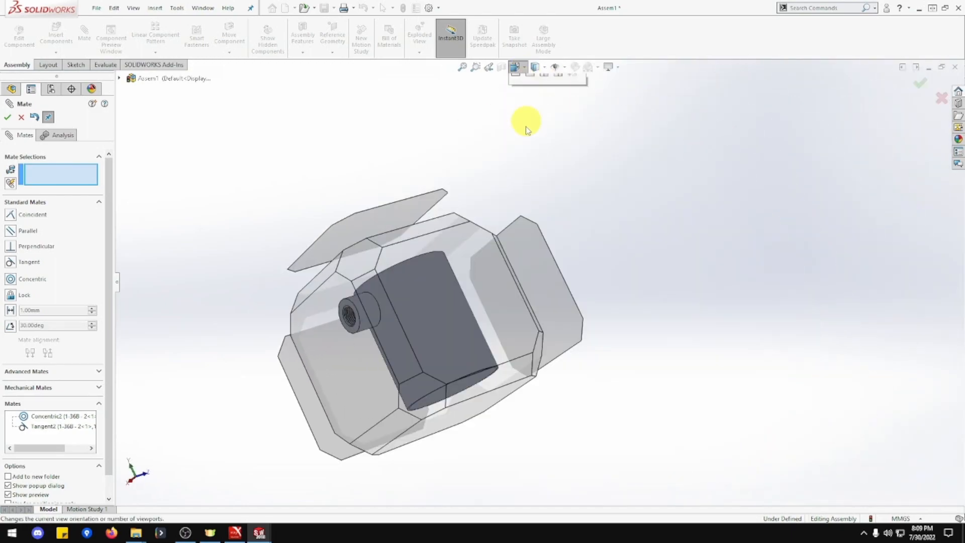
pyautogui.click(366, 261)
pyautogui.click(365, 265)
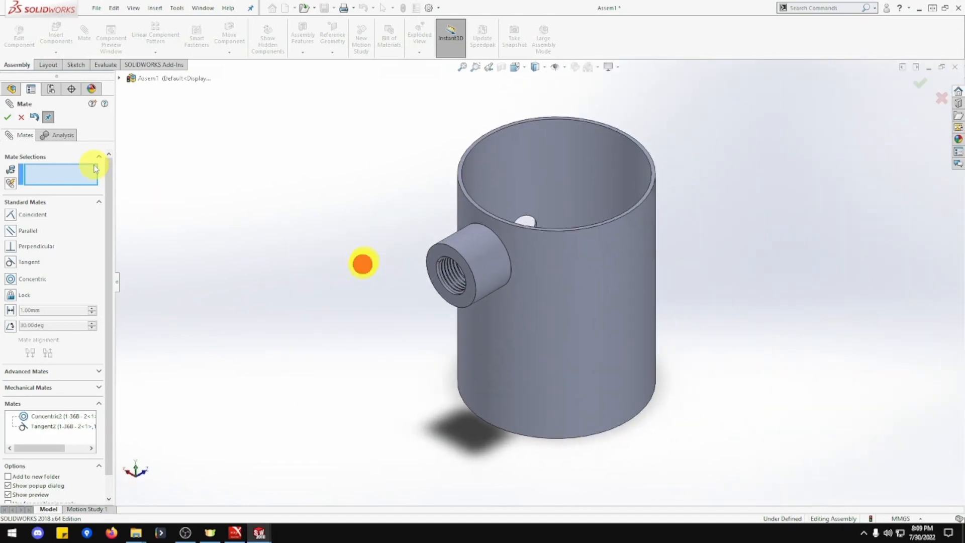
pyautogui.click(7, 118)
# - Save the assembly and its modified part, storing the assembly in the Assem folder as 1-36B
pyautogui.hotkey('ctrl', 's')
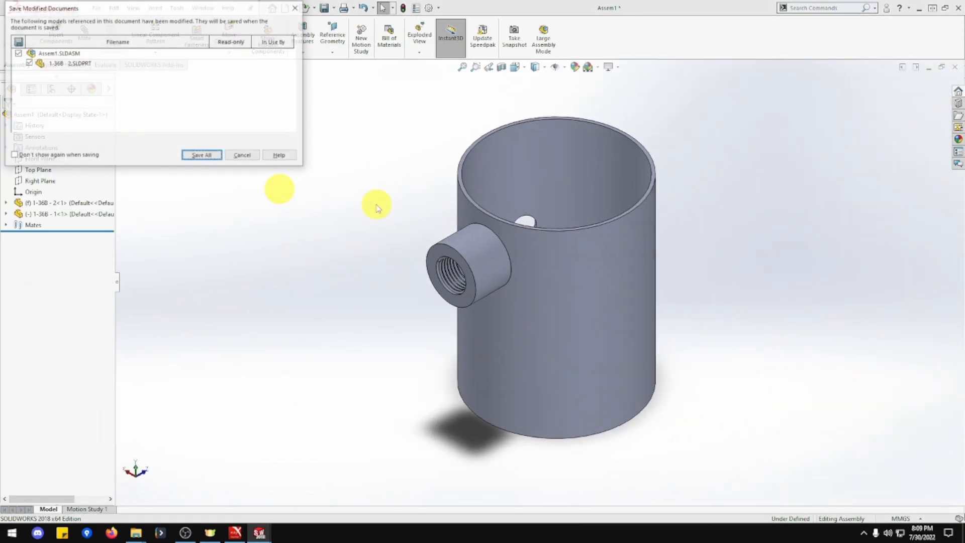
pyautogui.click(202, 156)
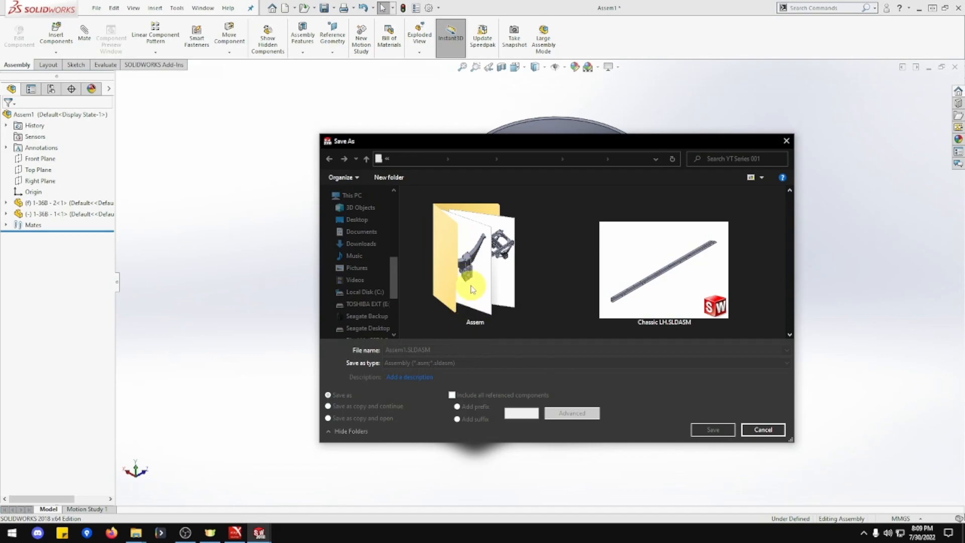
pyautogui.doubleClick(503, 272)
pyautogui.click(487, 351)
pyautogui.doubleClick(487, 352)
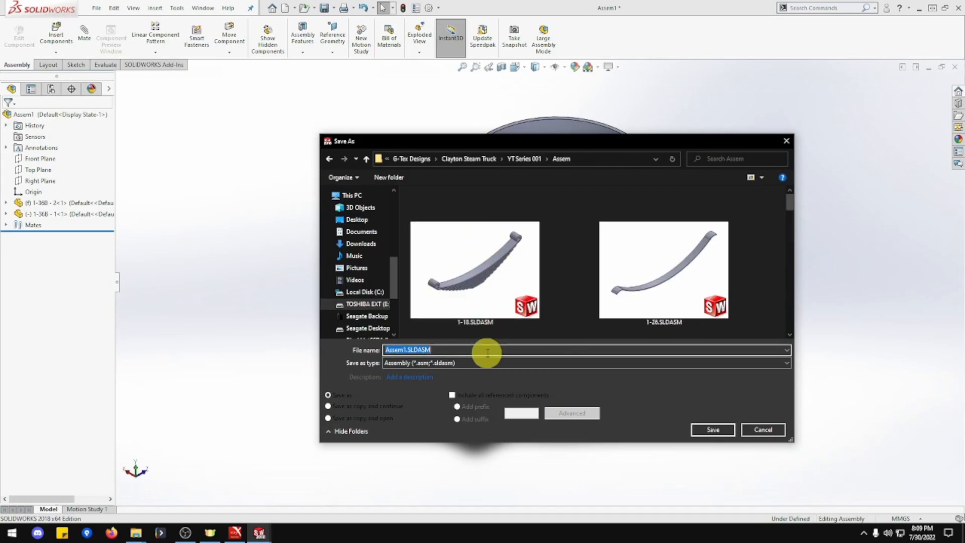
pyautogui.write('p')
pyautogui.write('1')
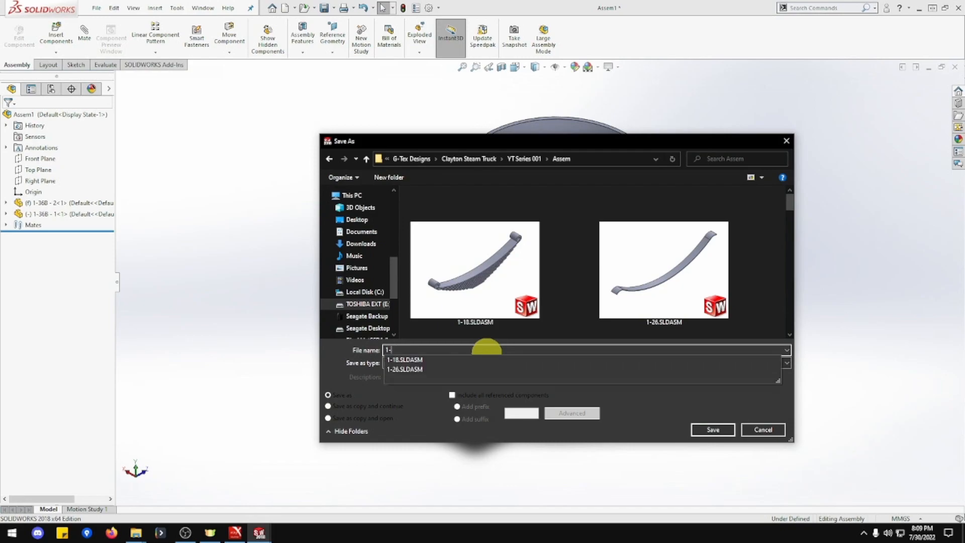
pyautogui.write('-36B')
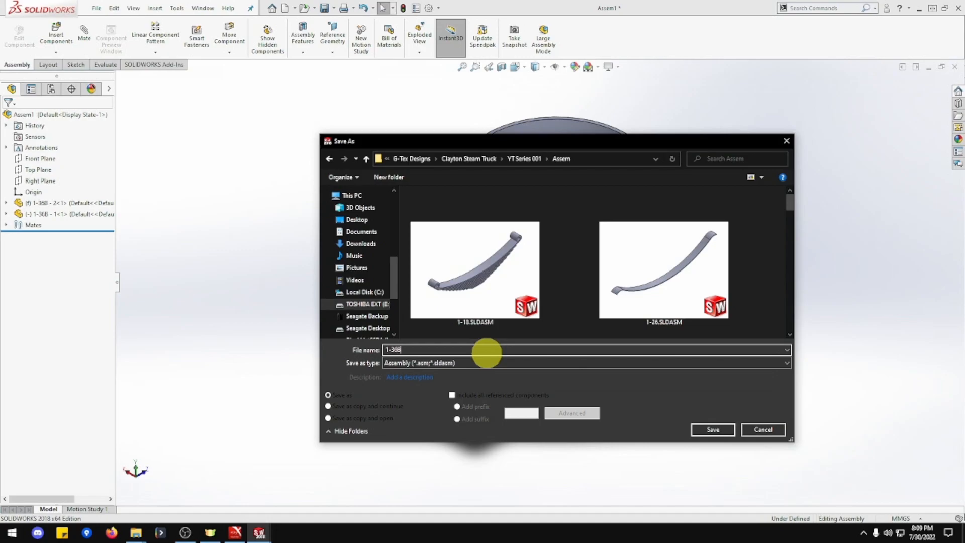
pyautogui.press('Return')
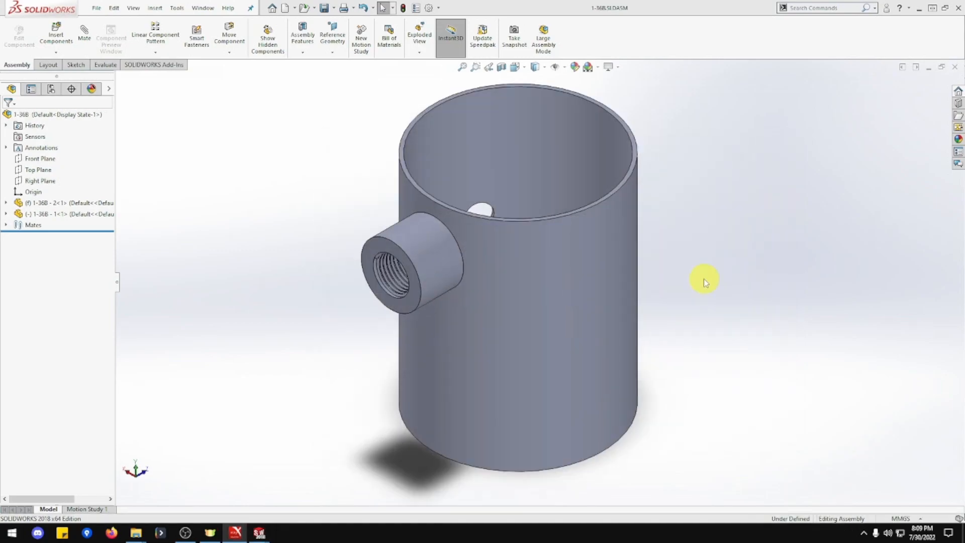